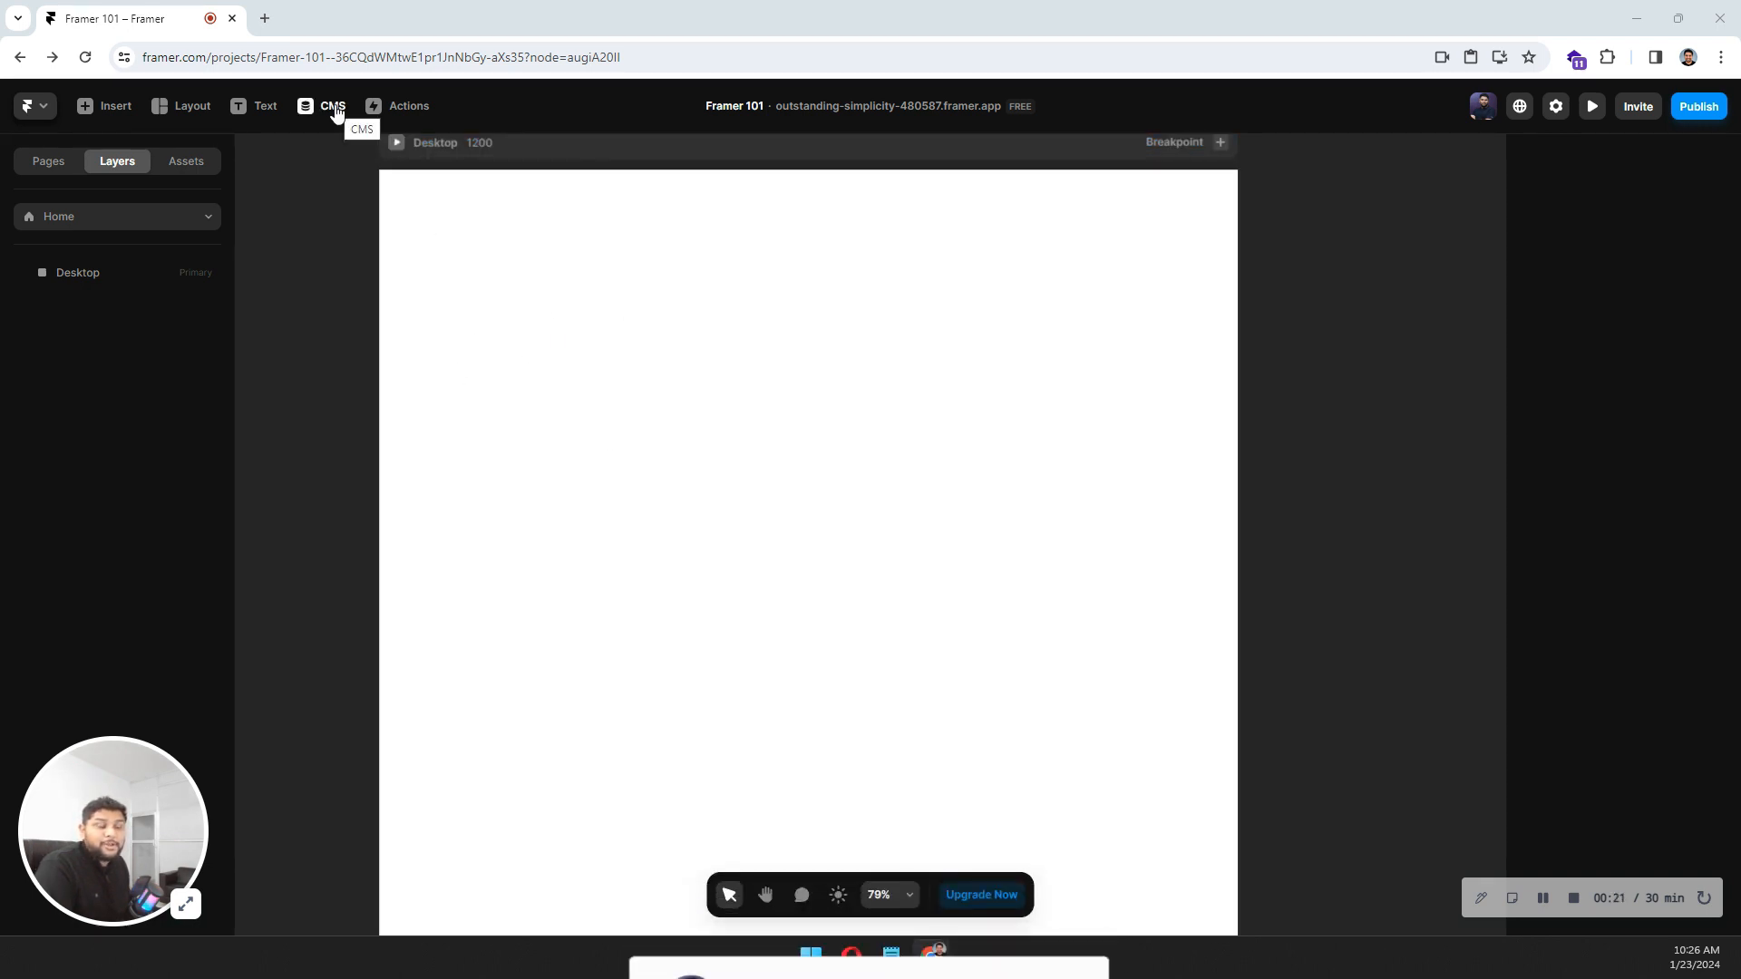
Delete the existing Team member collection from the project's CMS and confirm its removal
{"action": "left_click", "coordinate": [45, 167]}
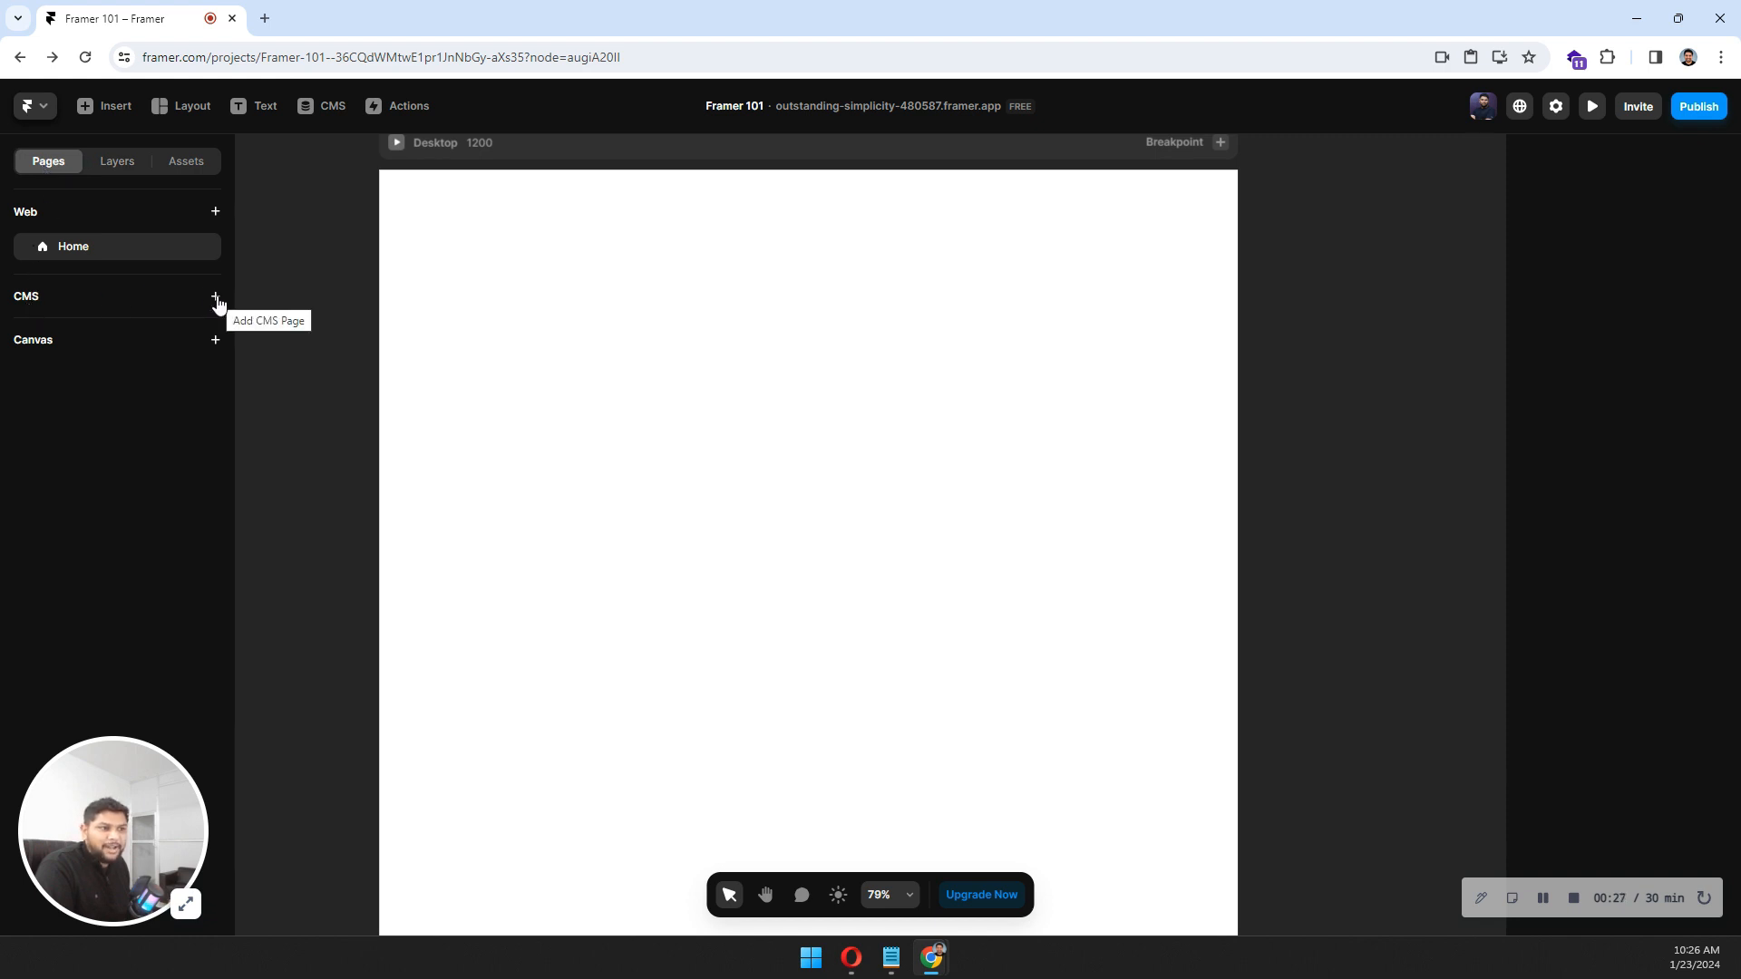
{"action": "left_click", "coordinate": [324, 109]}
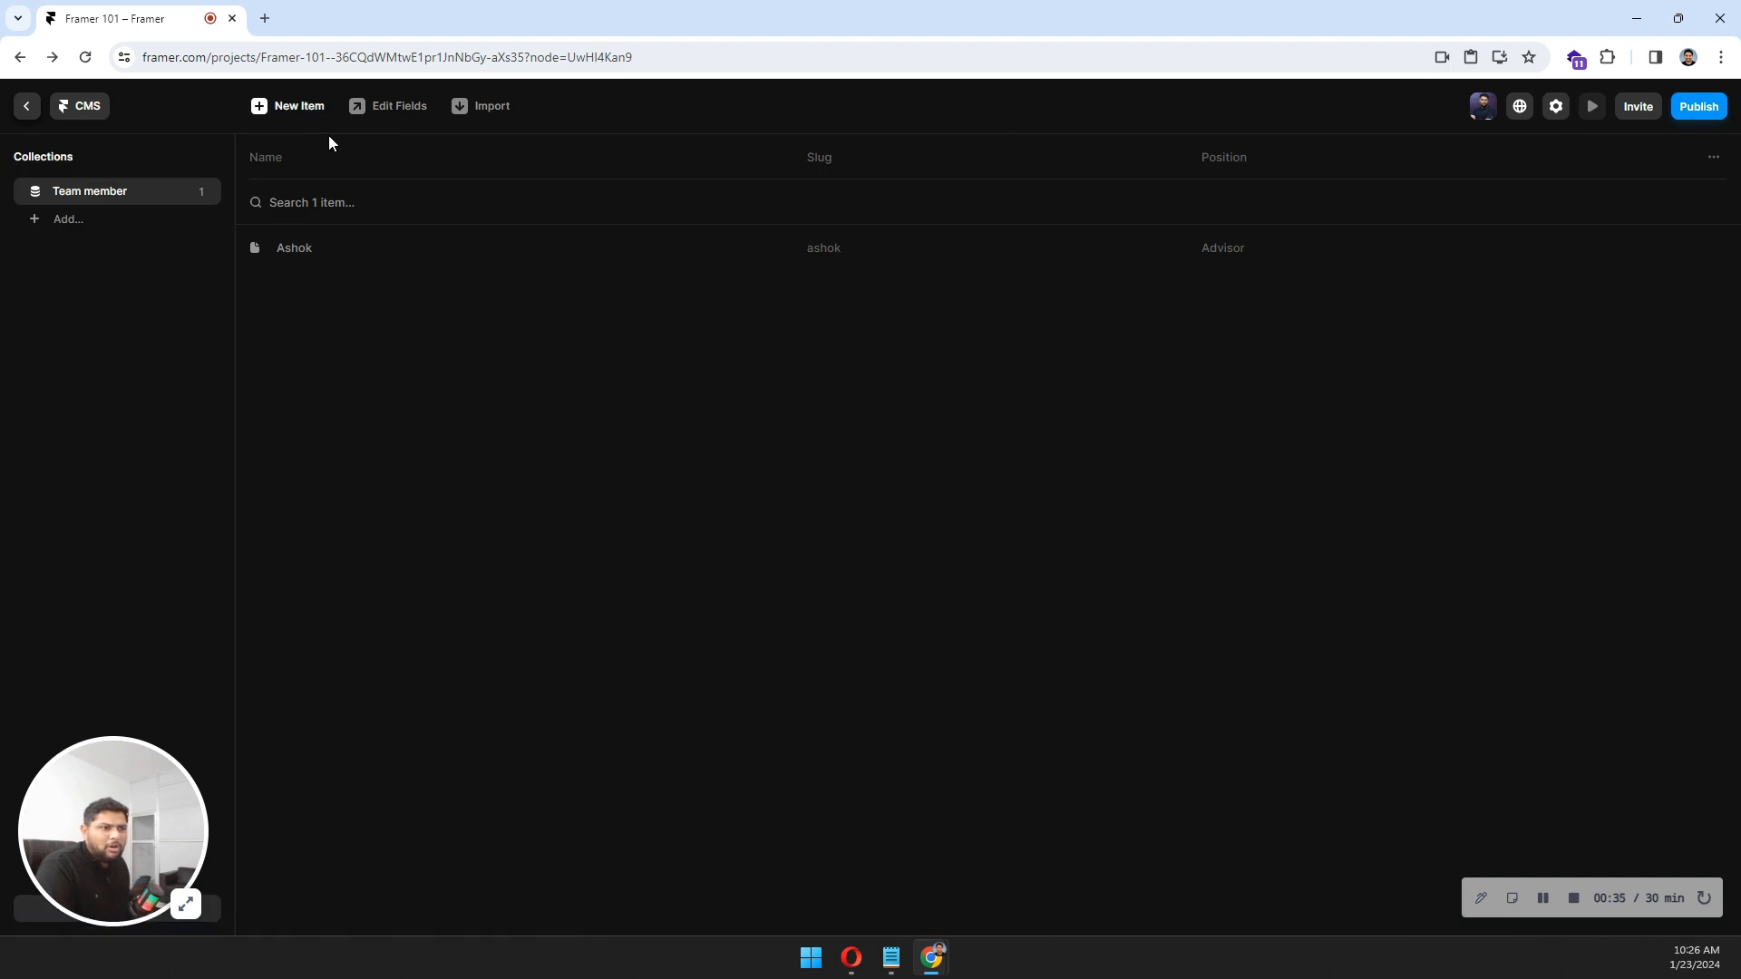
{"action": "left_click", "coordinate": [203, 191]}
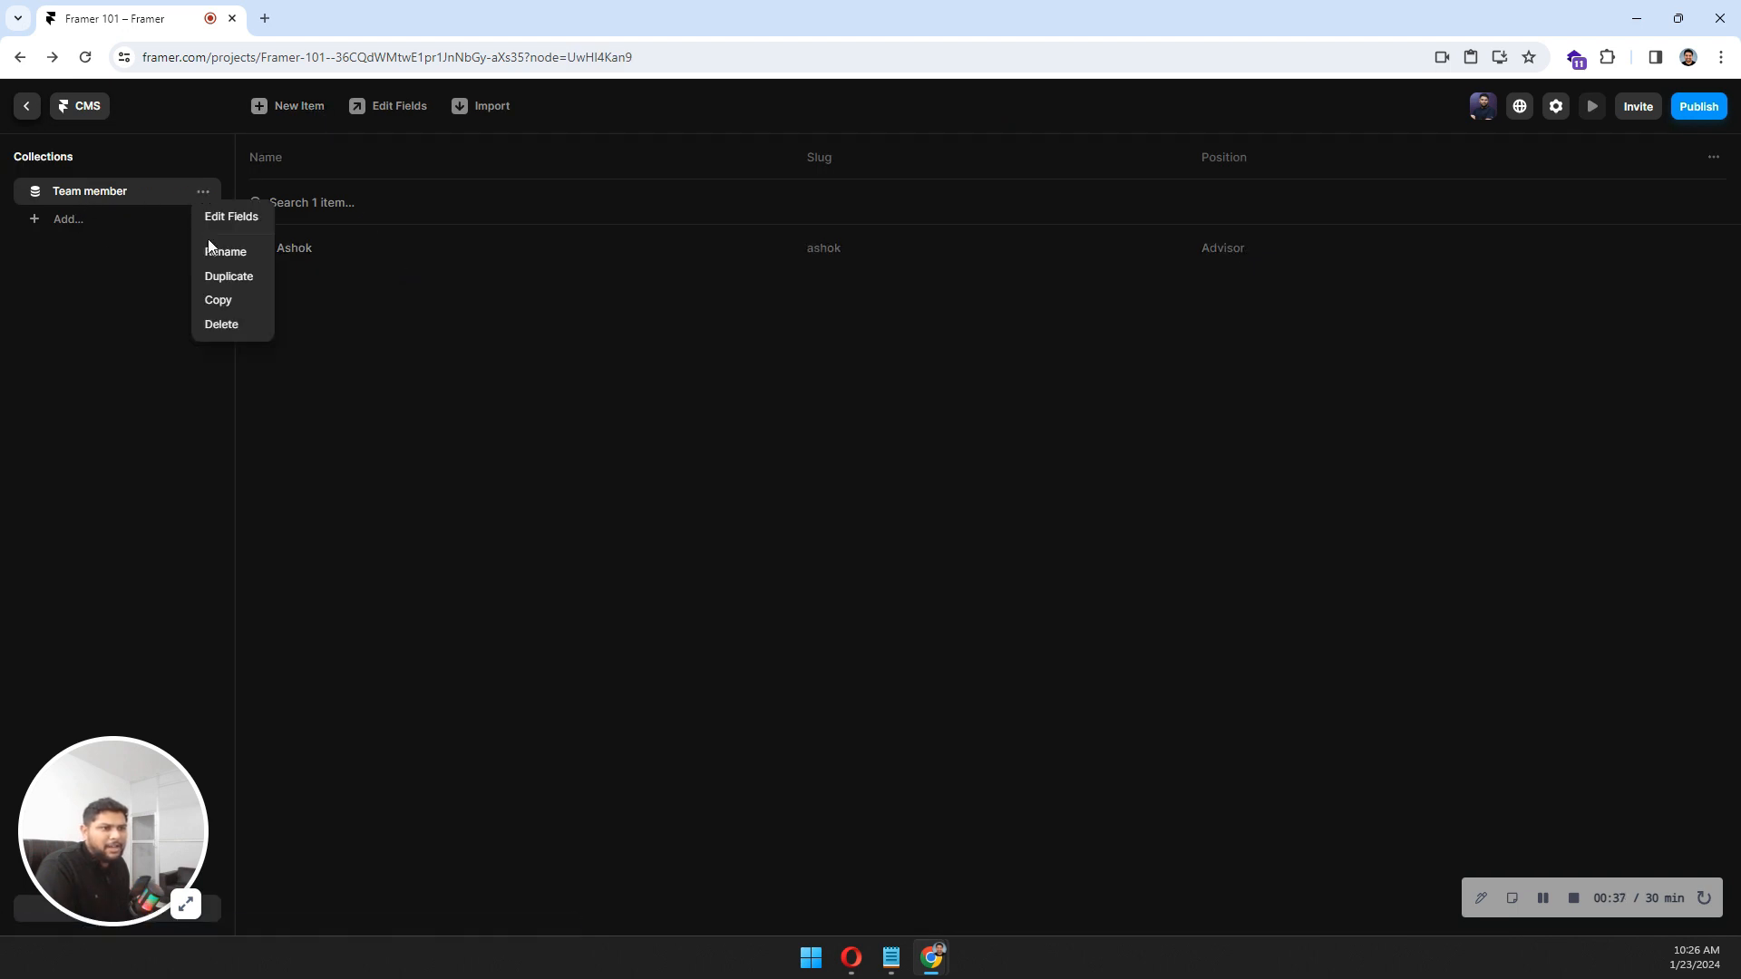
{"action": "left_click", "coordinate": [228, 323]}
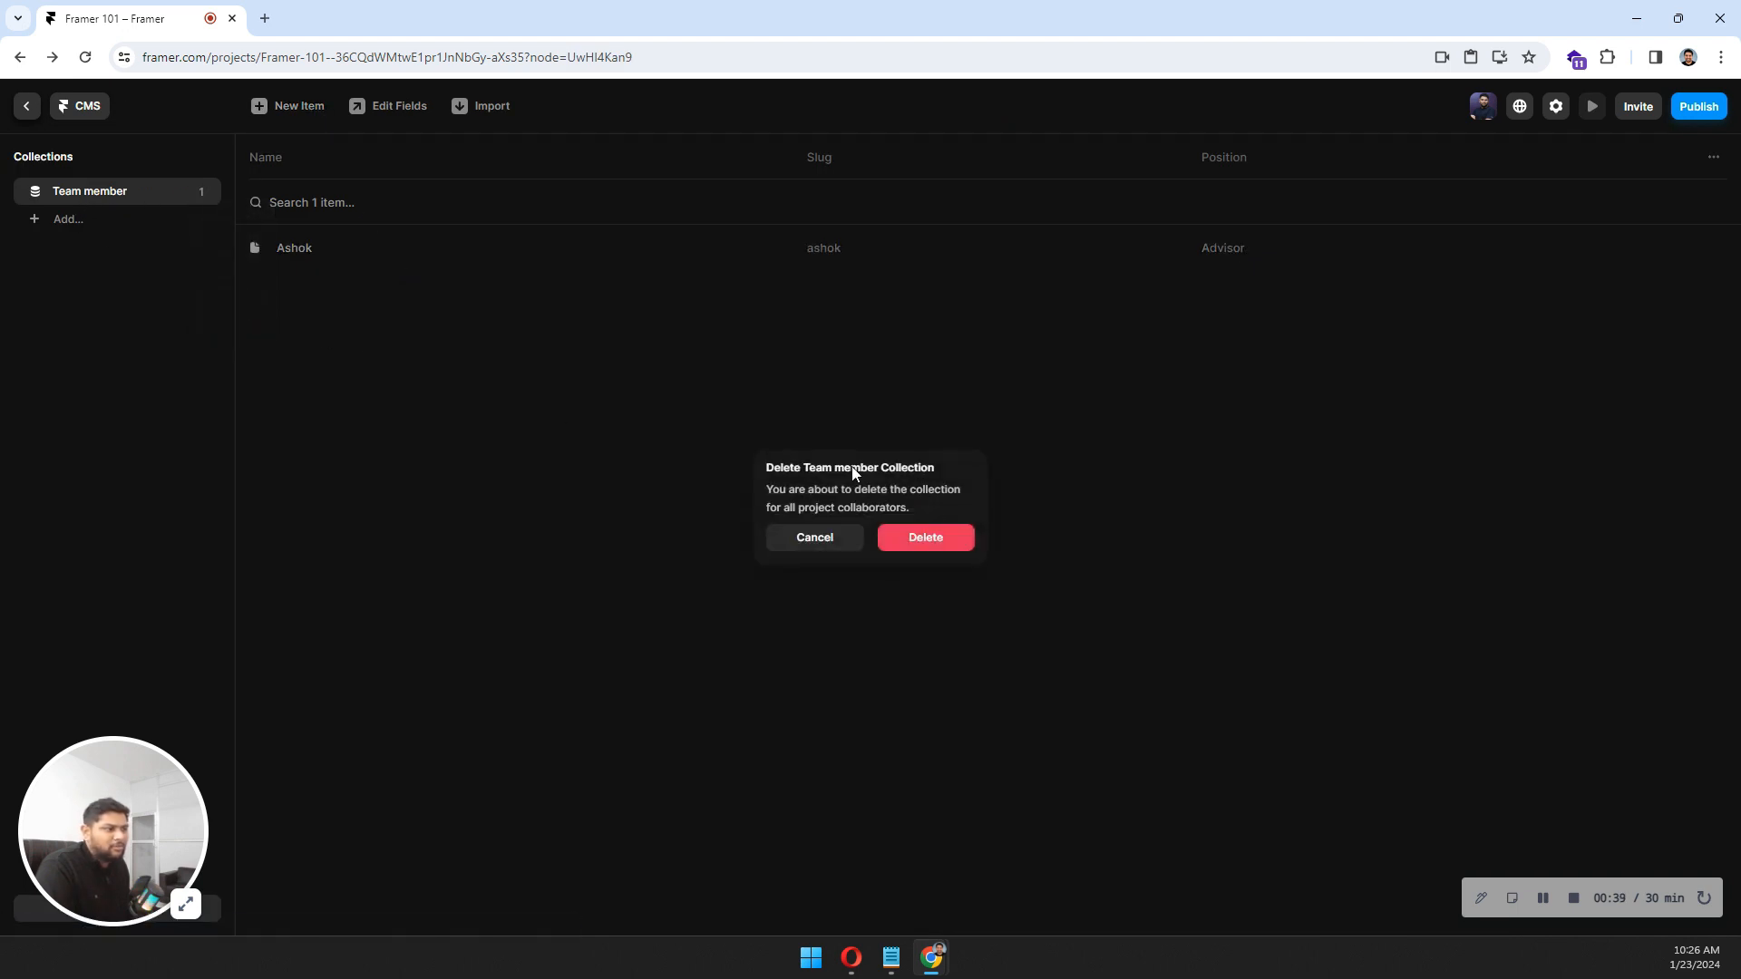
{"action": "left_click", "coordinate": [955, 547]}
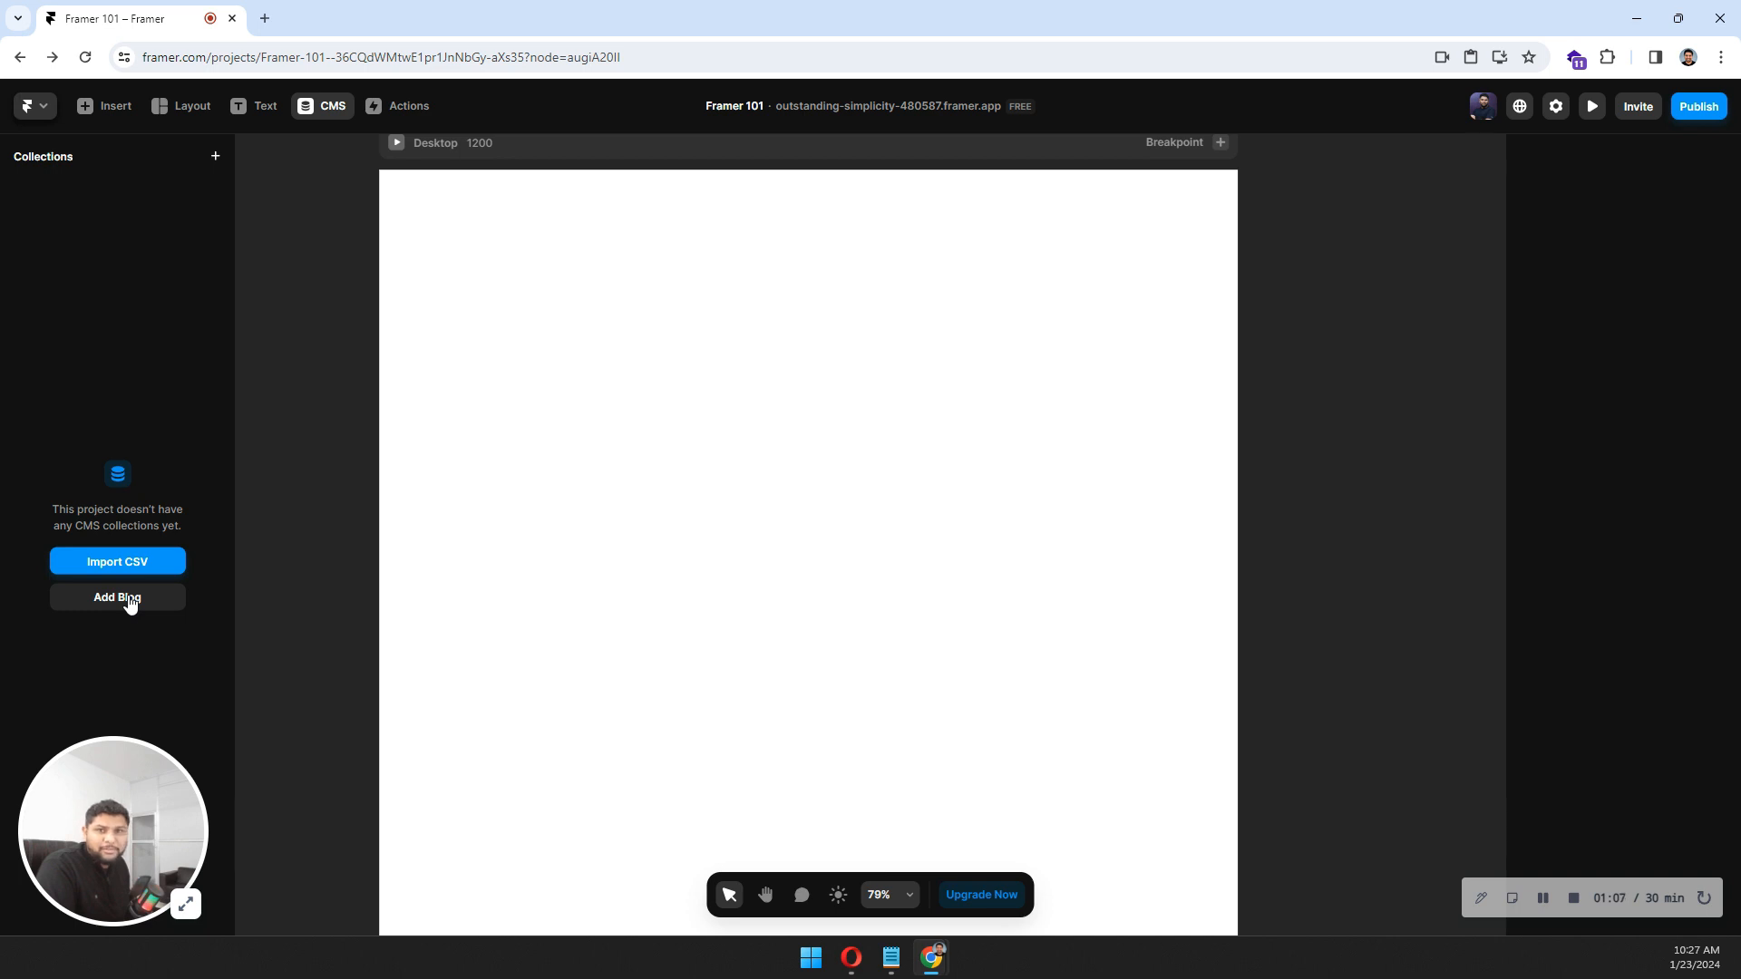
Create a new CMS collection named Team Member
{"action": "left_click", "coordinate": [216, 157]}
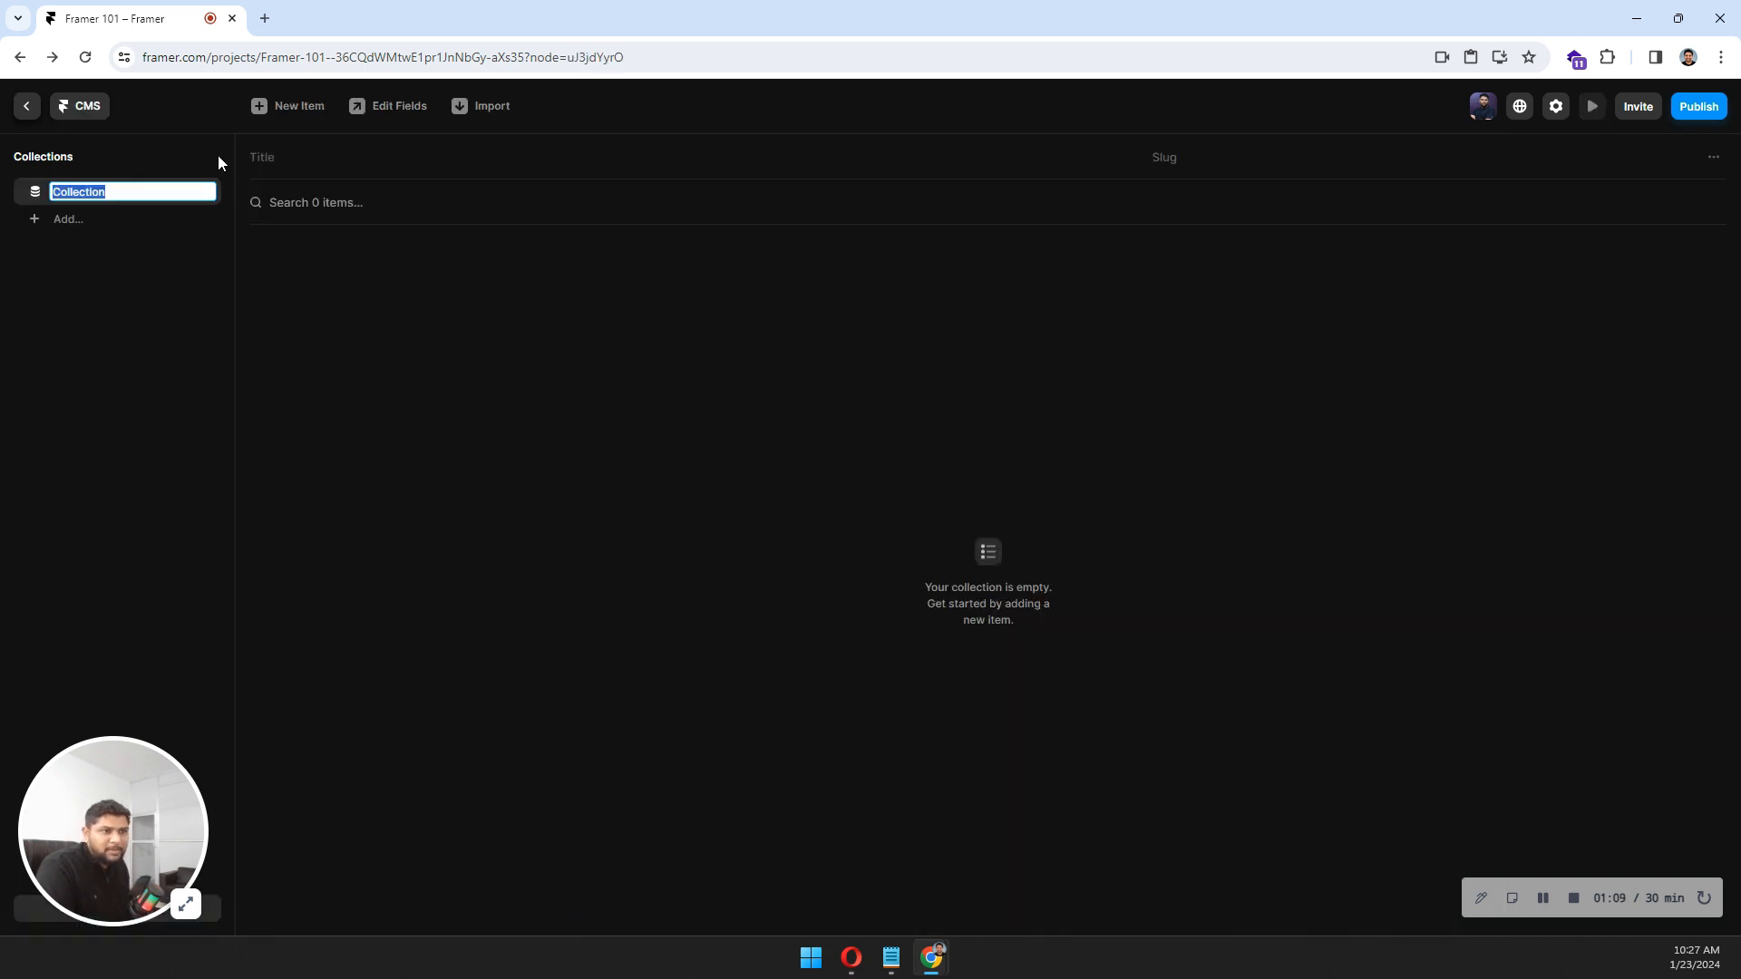
{"action": "type", "text": "Tea"}
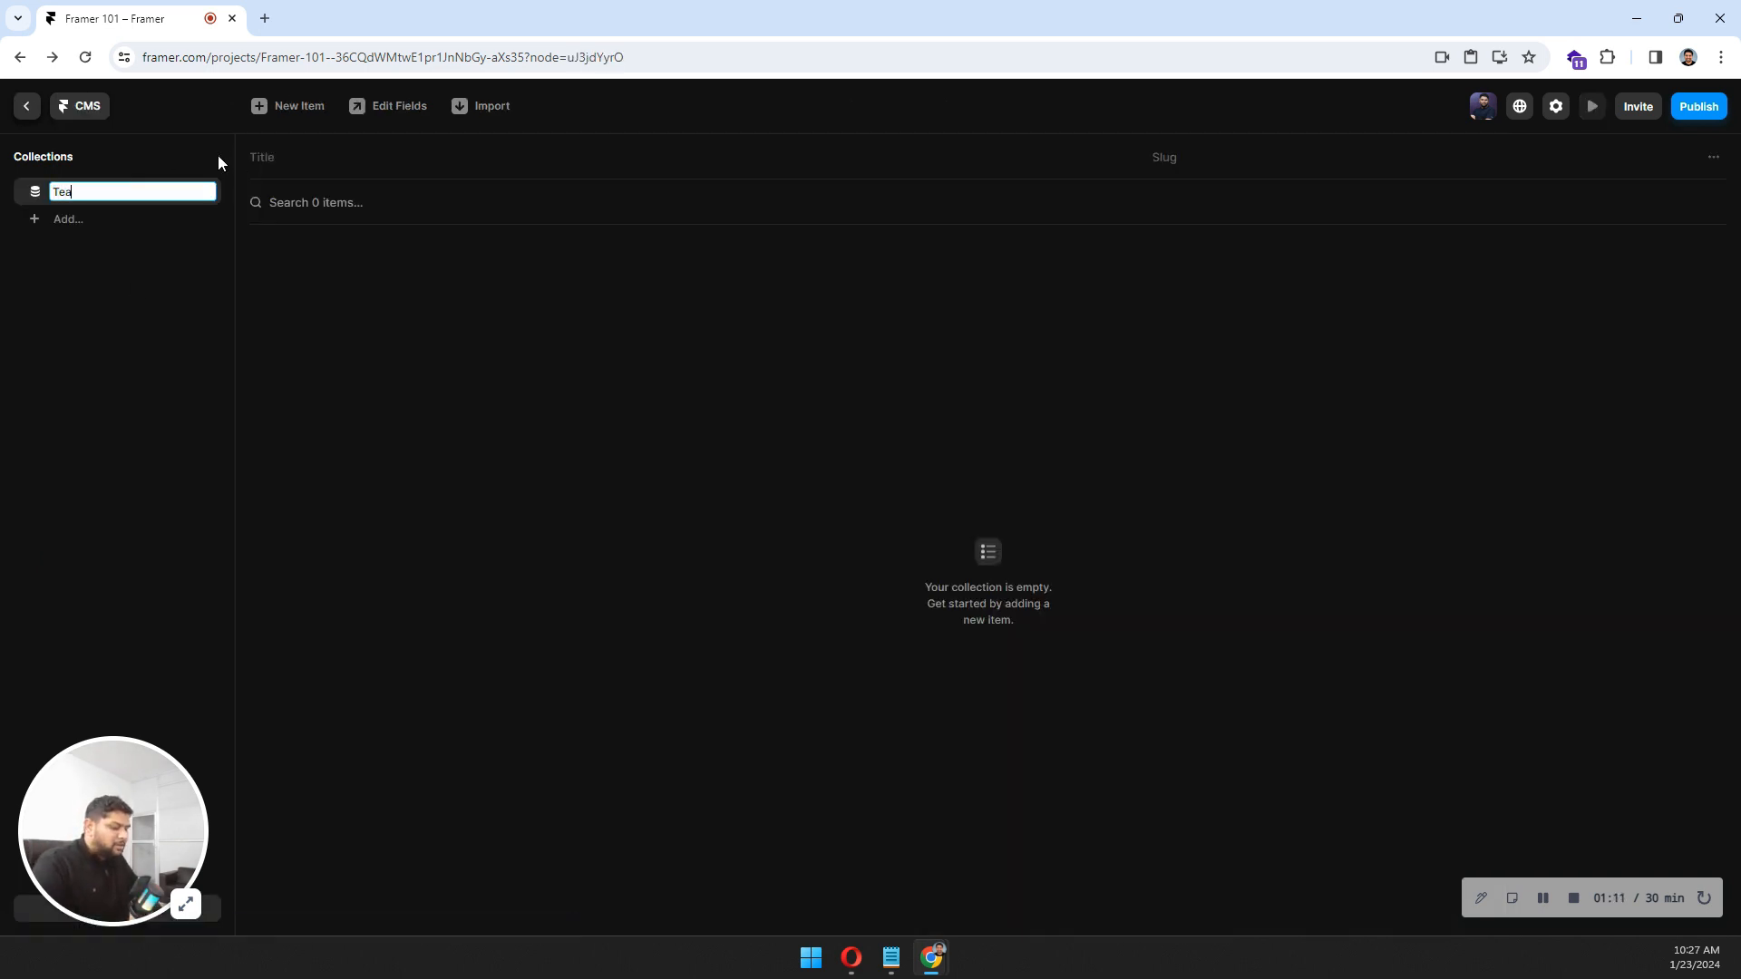
{"action": "type", "text": "m Member"}
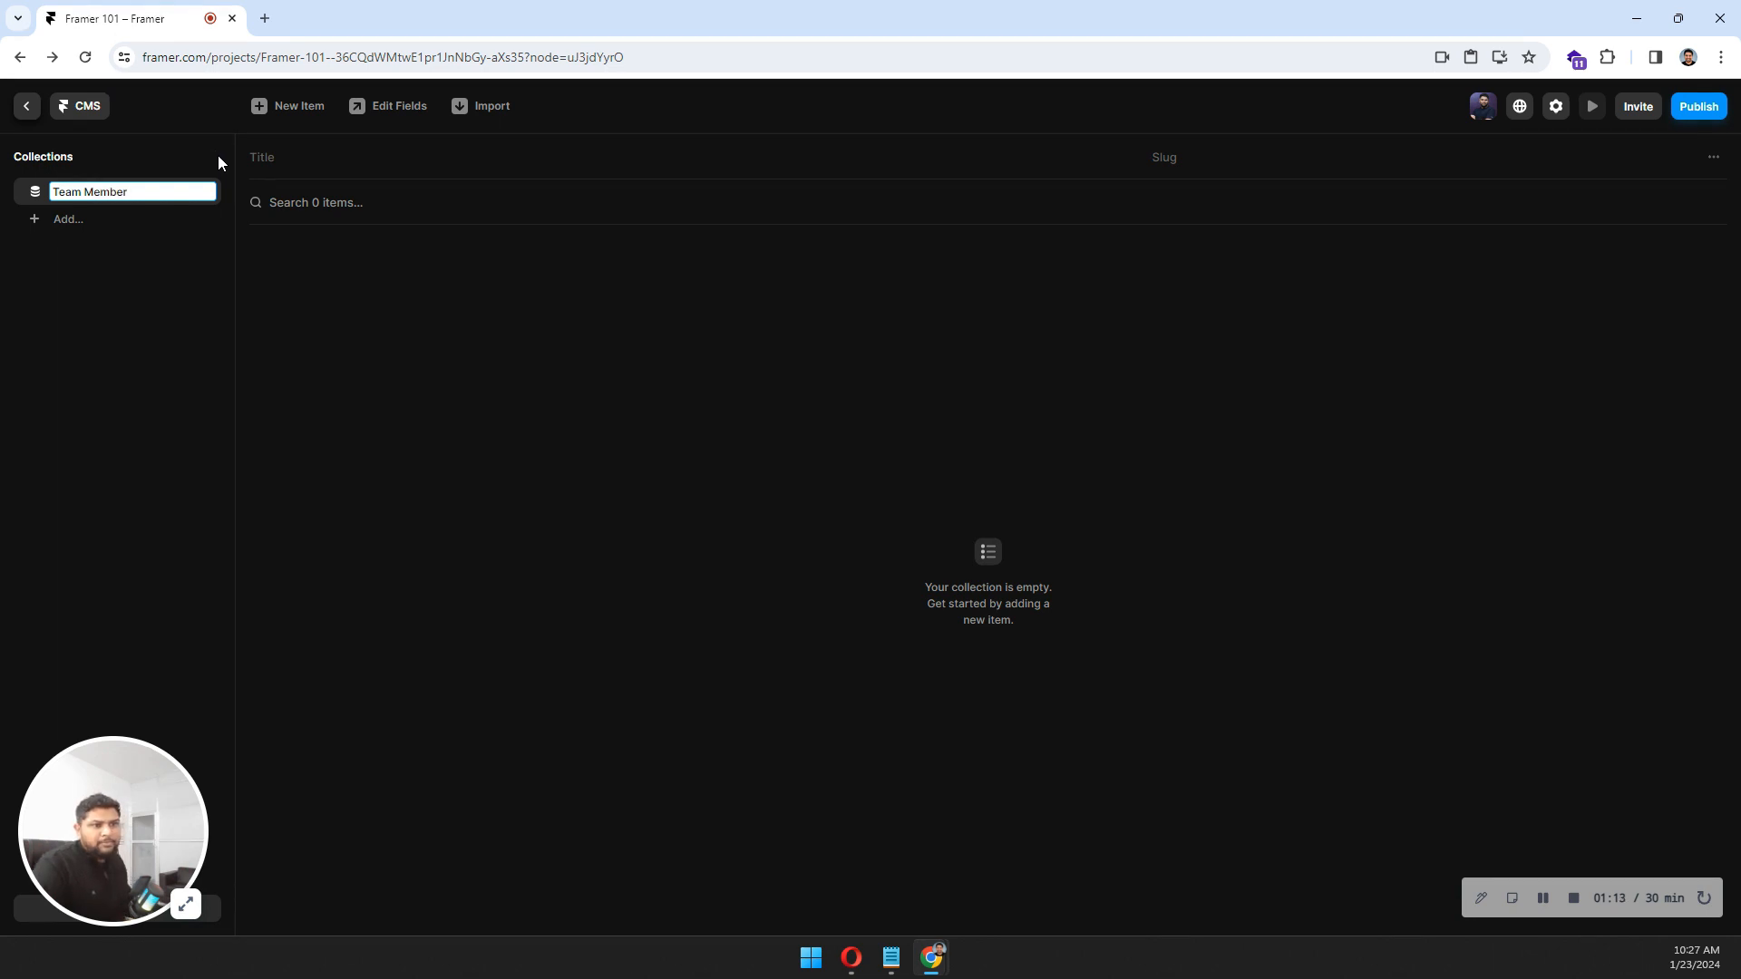
{"action": "key", "text": "Return"}
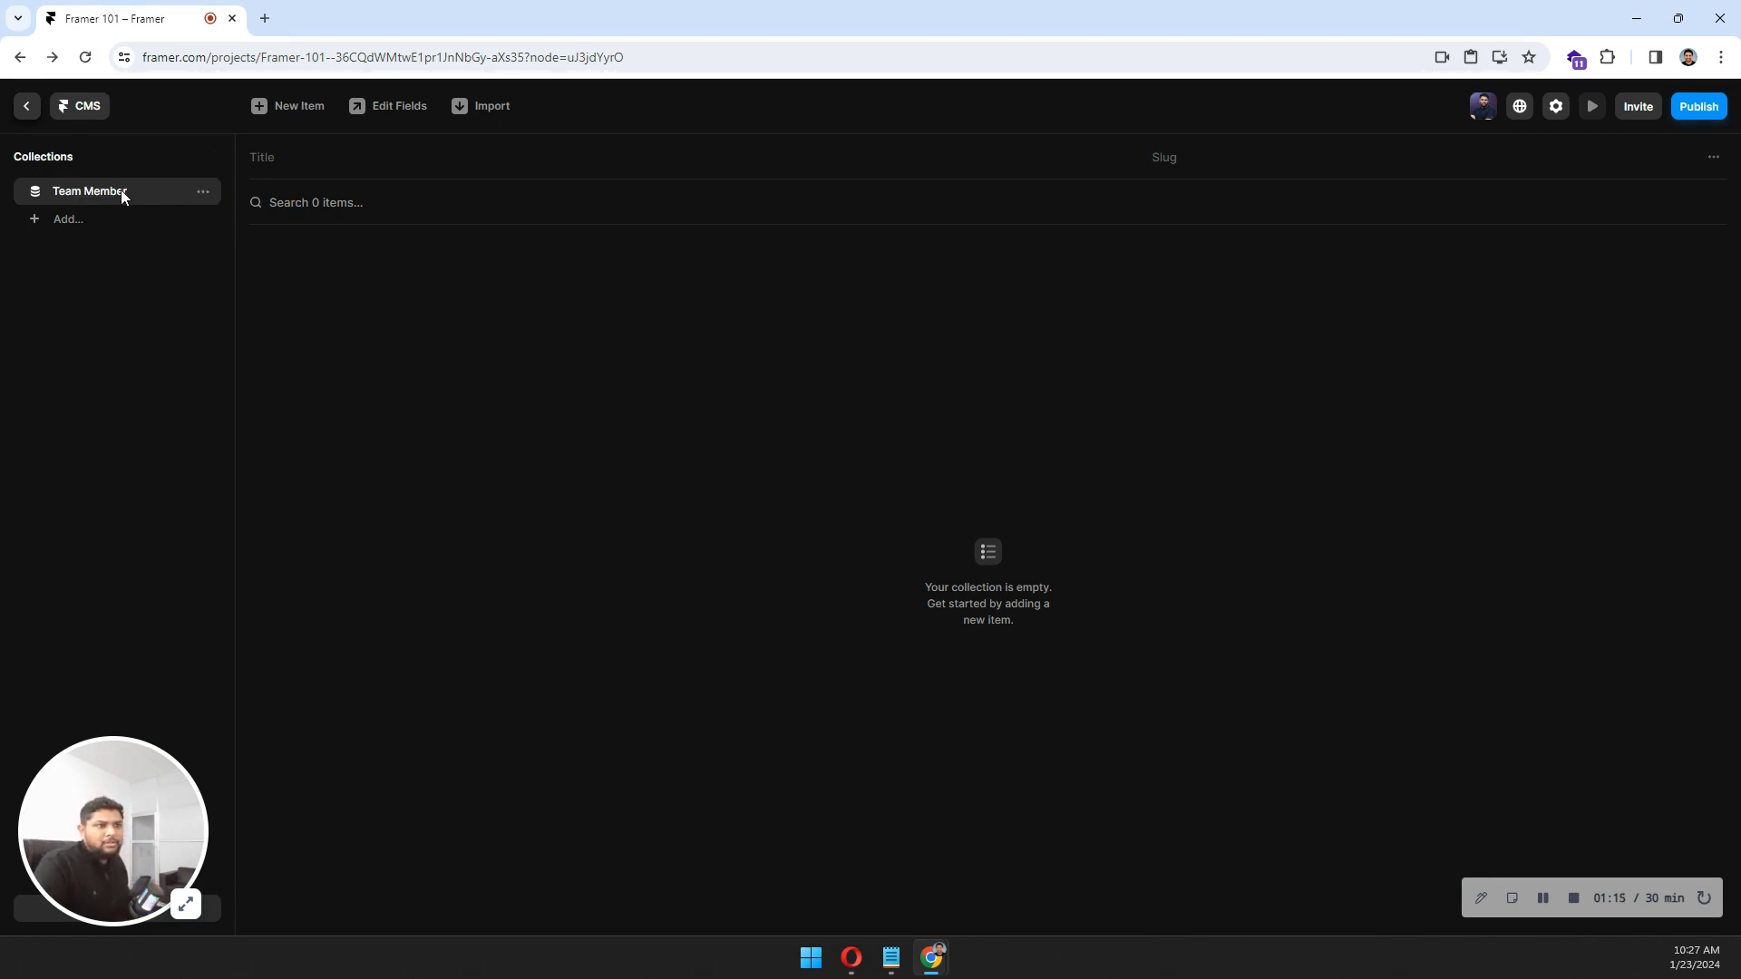
Add an Image field to the Team Member collection's fields, keeping its default name
{"action": "left_click", "coordinate": [408, 107]}
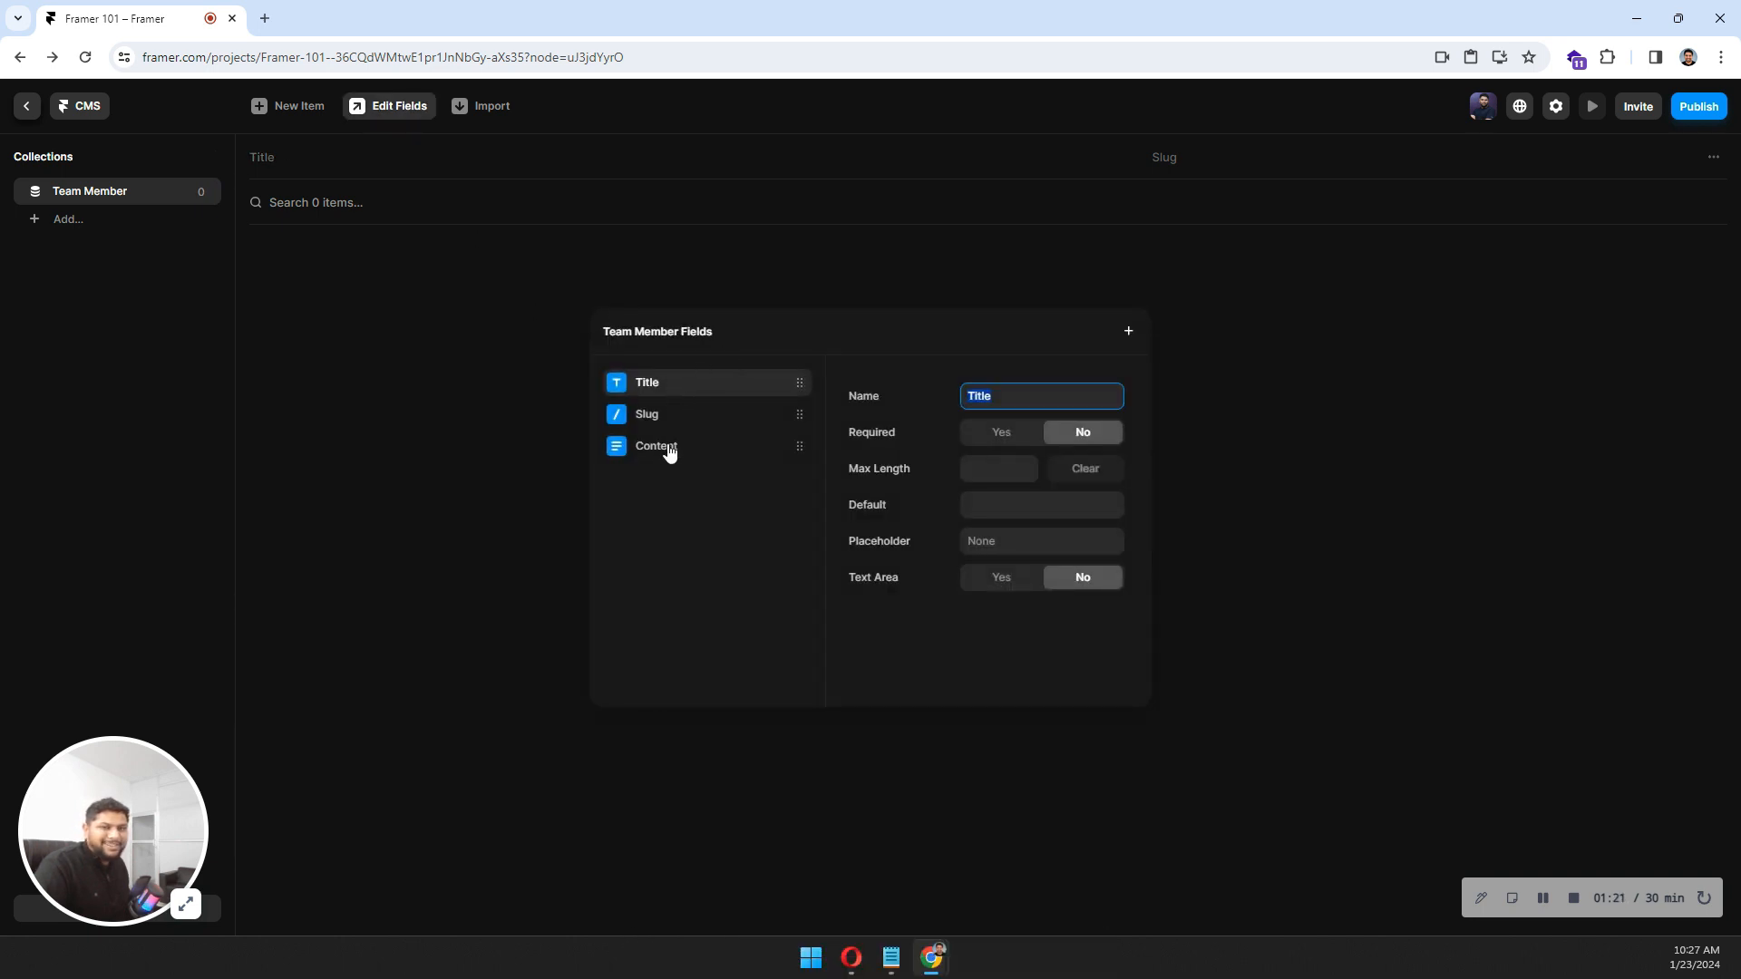
{"action": "left_click", "coordinate": [1129, 332]}
{"action": "left_click", "coordinate": [1165, 436]}
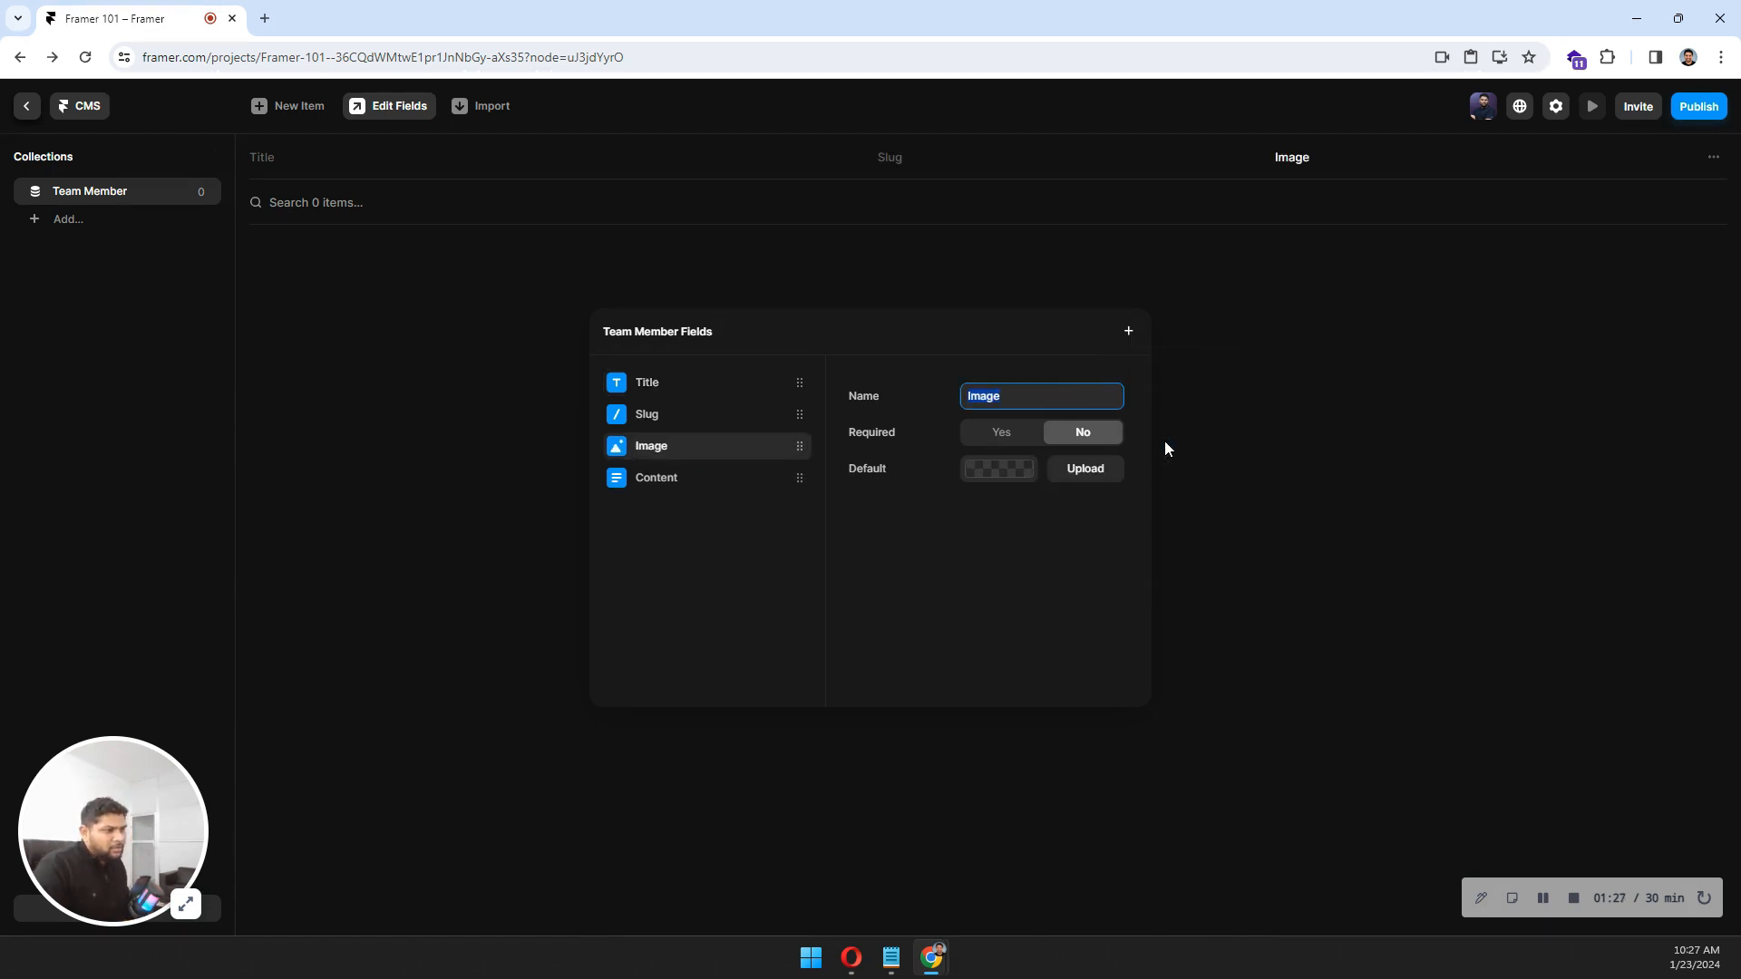
{"action": "left_click", "coordinate": [959, 531]}
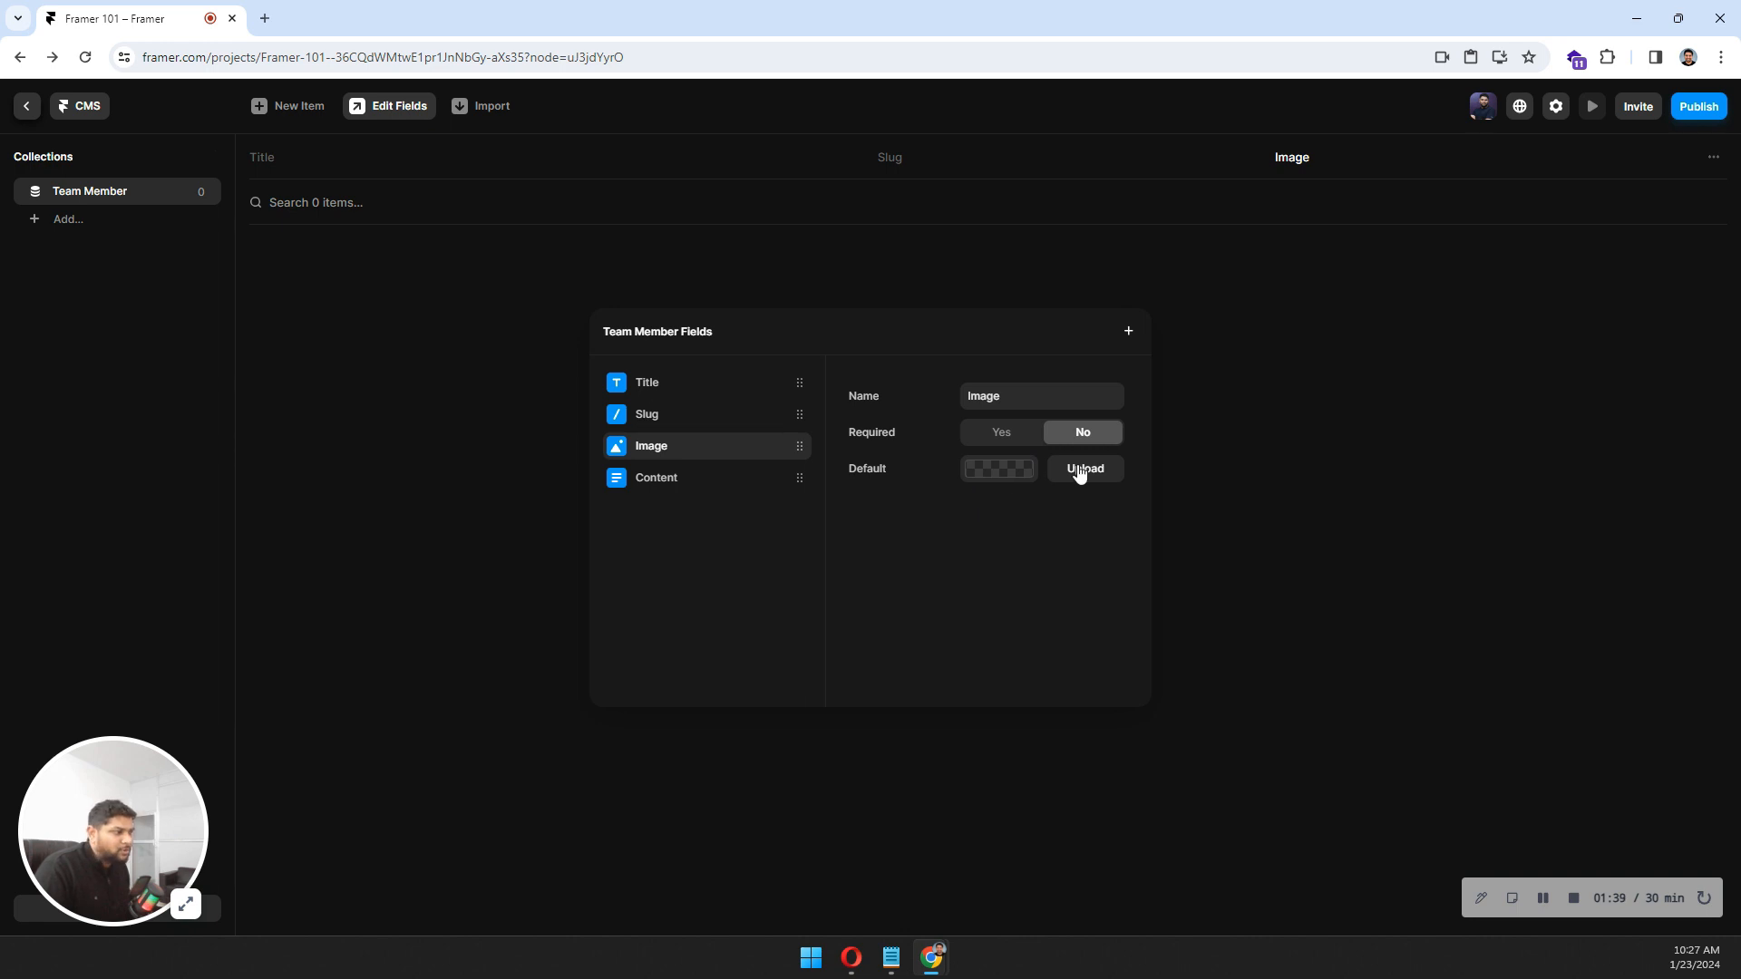
Add a plain text field named Position to the Team Member collection and move it above the Image field
{"action": "left_click", "coordinate": [1128, 330]}
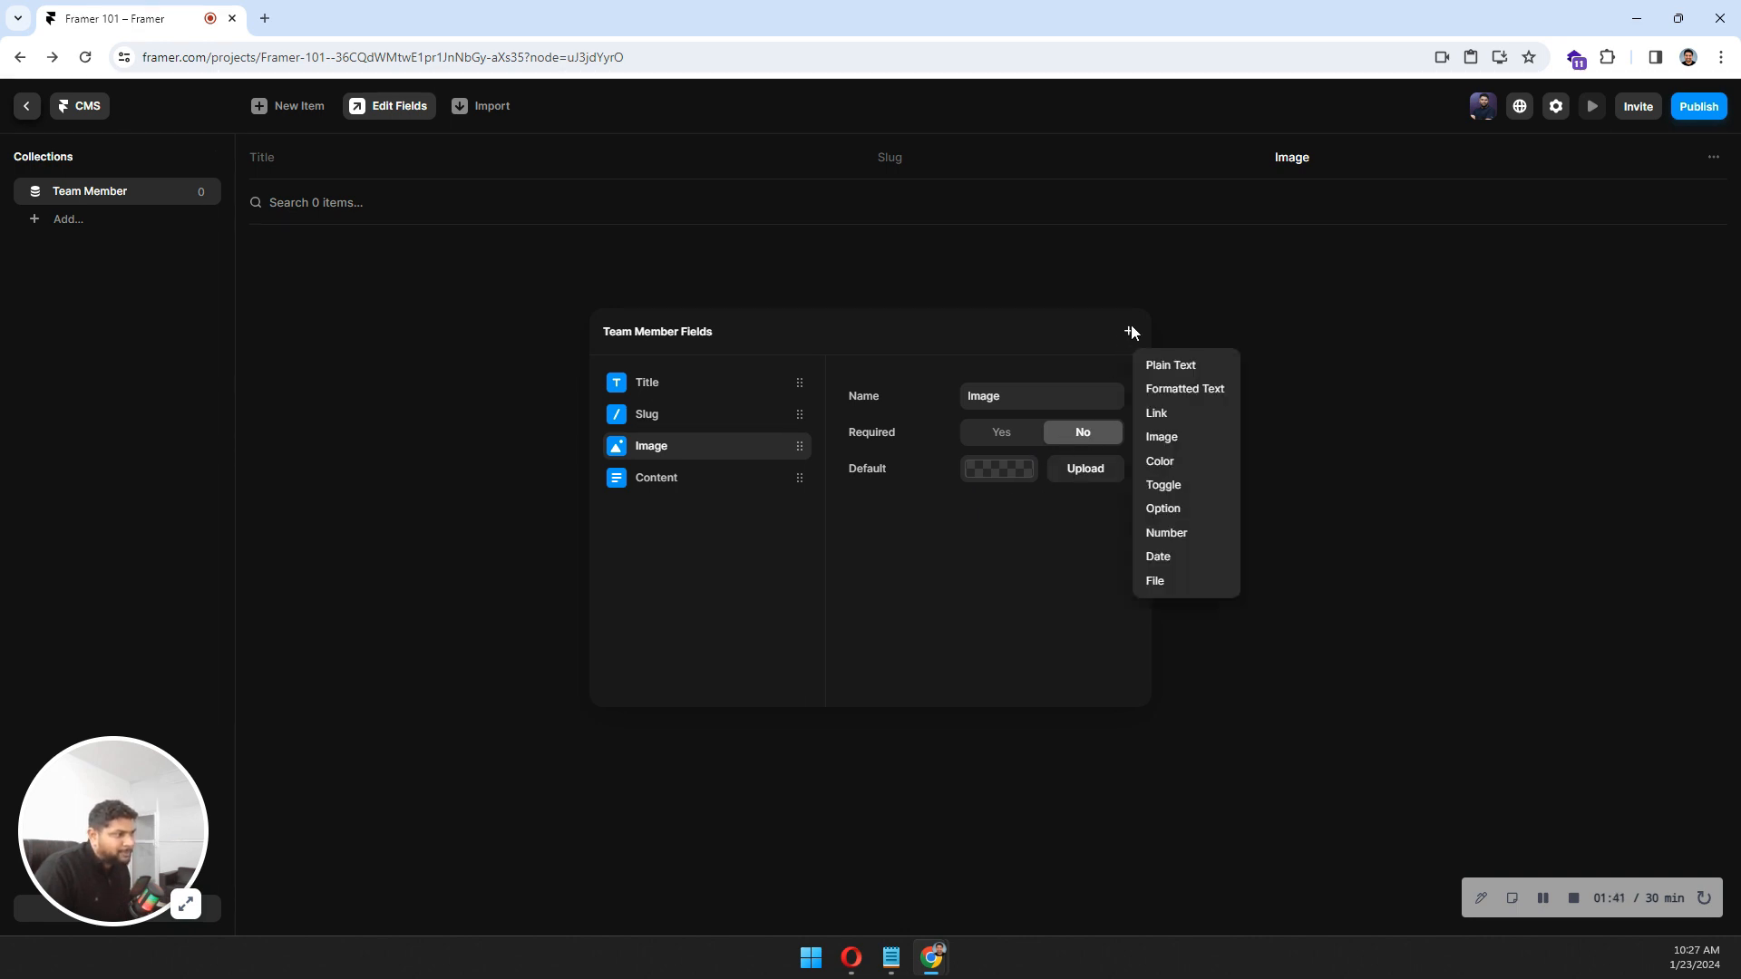
{"action": "left_click", "coordinate": [1168, 365]}
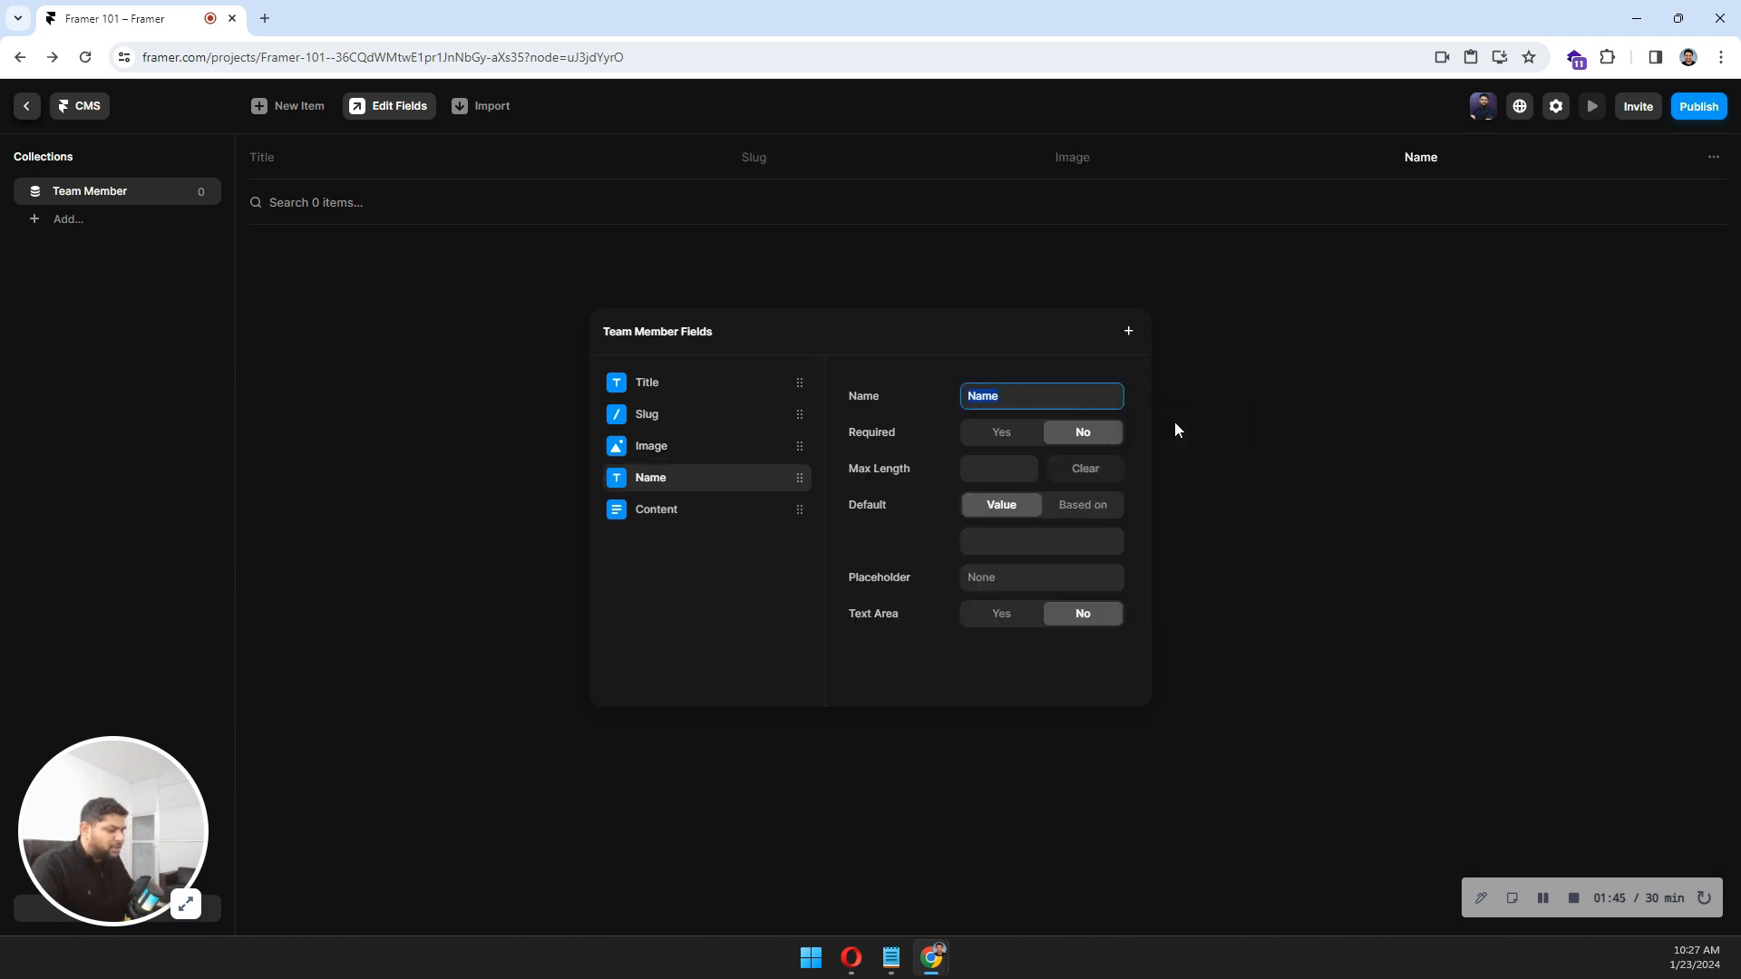
{"action": "type", "text": "Postio"}
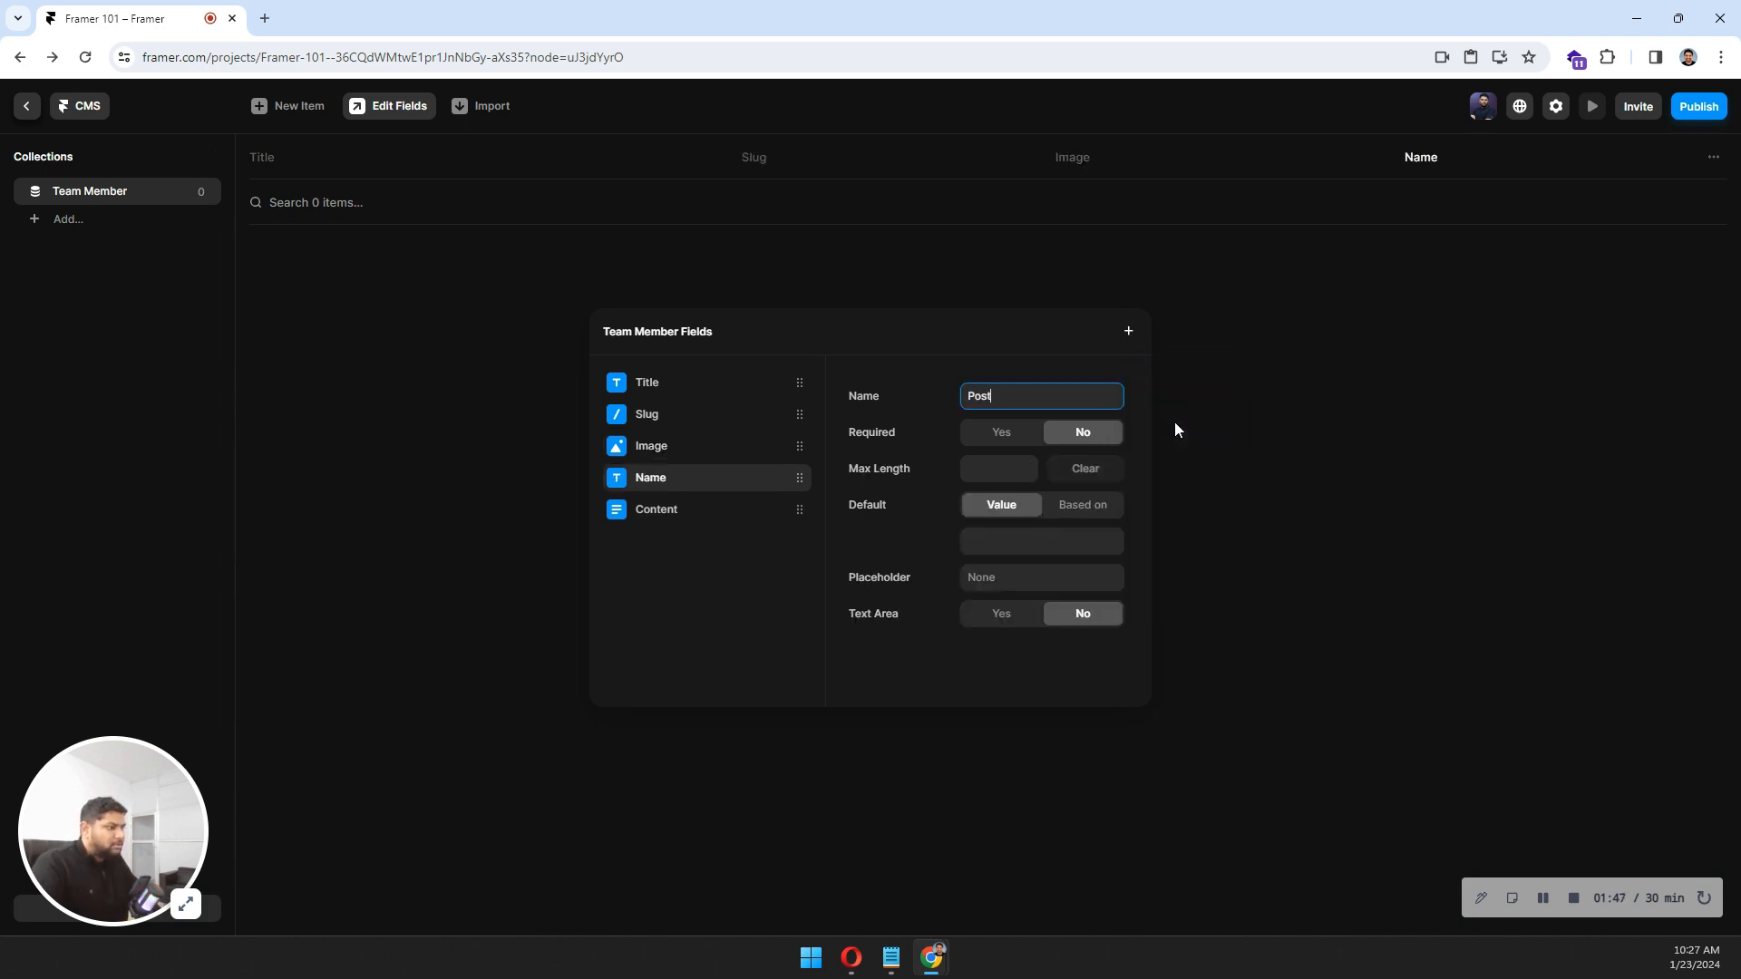
{"action": "key", "text": "BackSpace"}
{"action": "key", "text": "BackSpace"}
{"action": "key", "text": "BackSpace"}
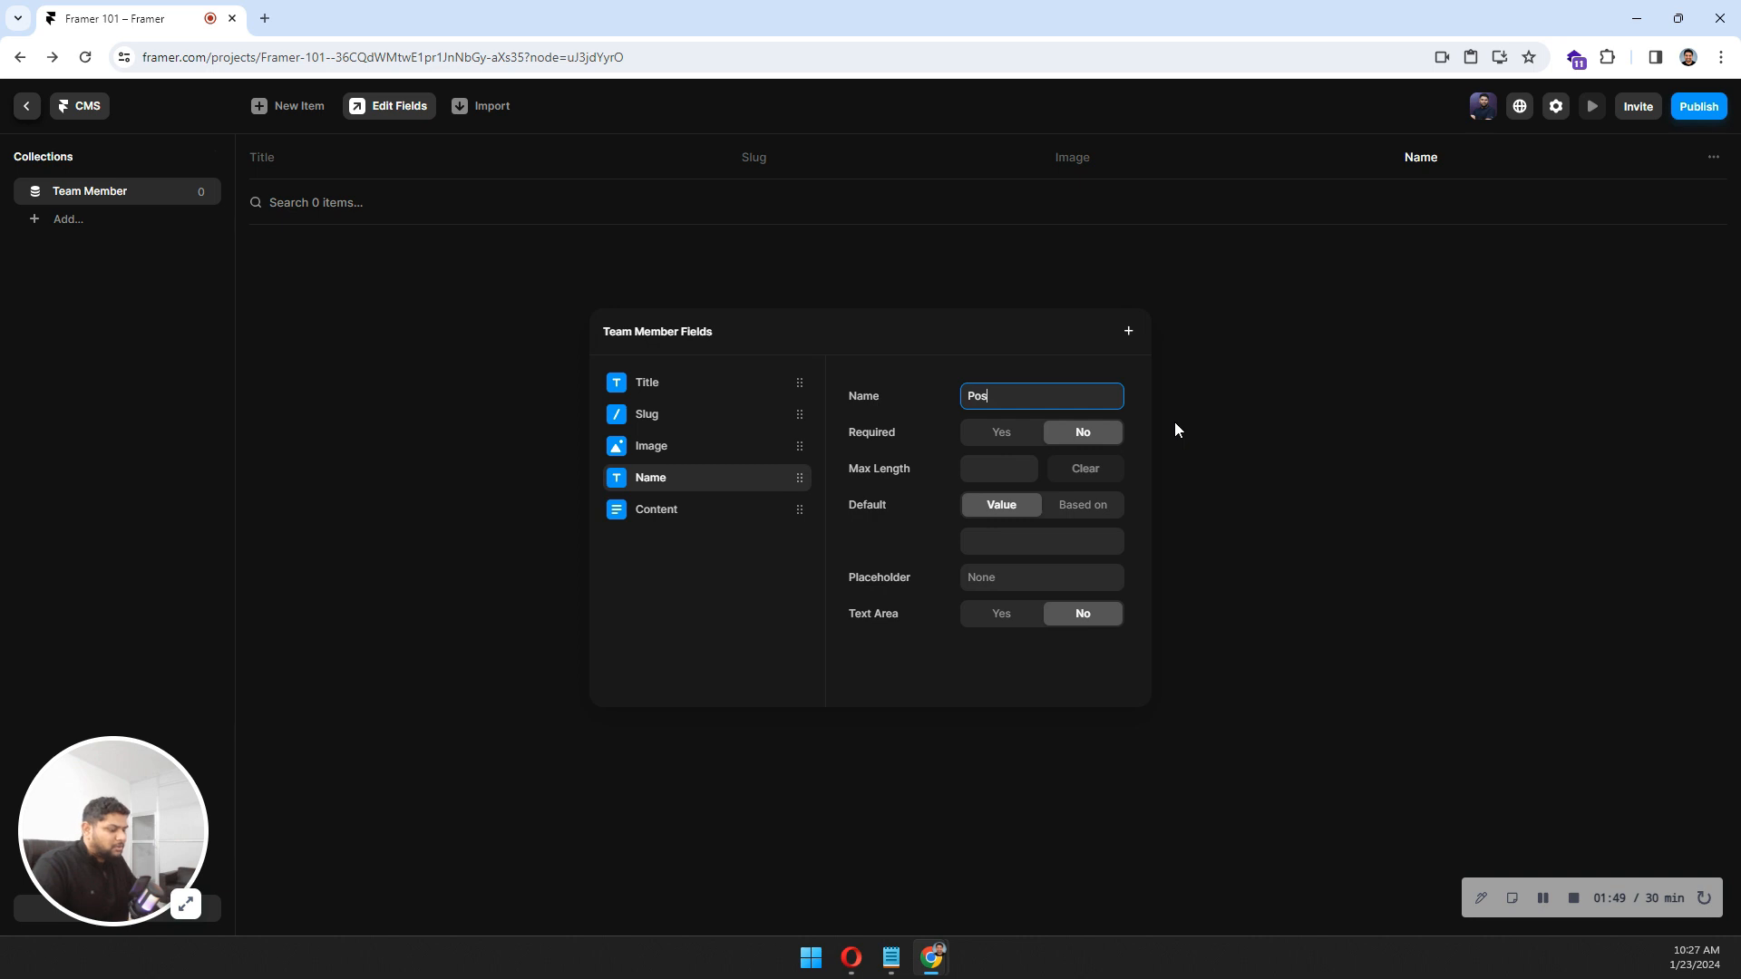
{"action": "type", "text": "ition"}
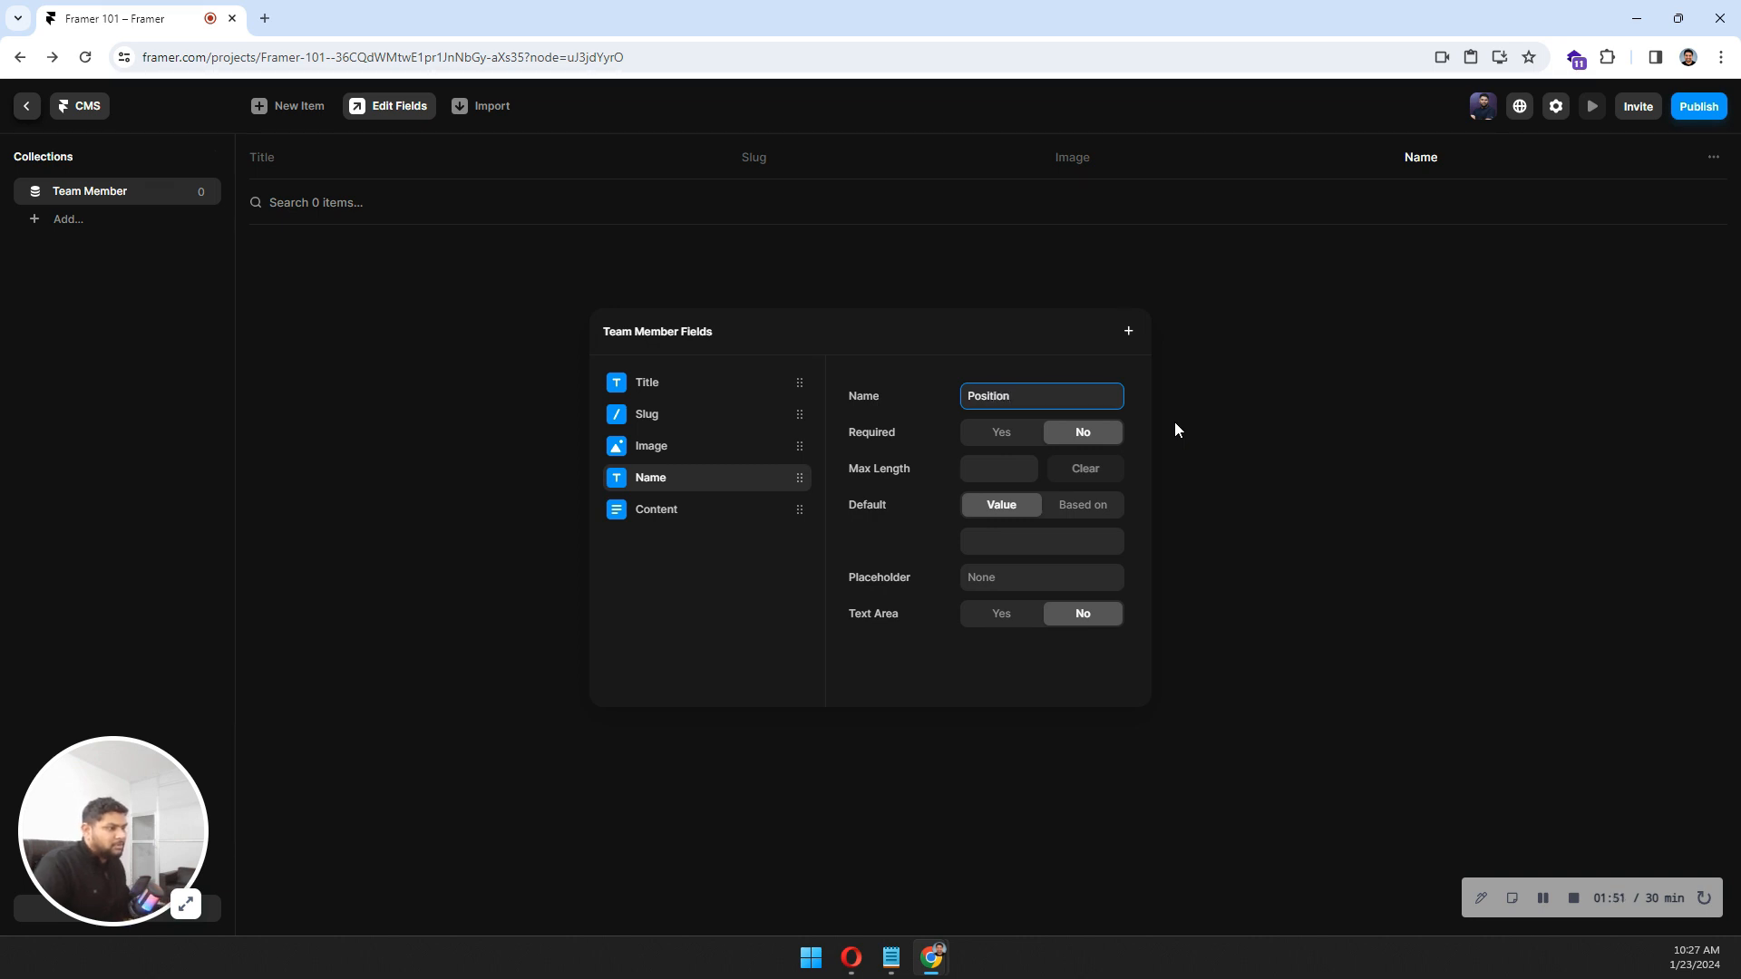
{"action": "left_click", "coordinate": [722, 569]}
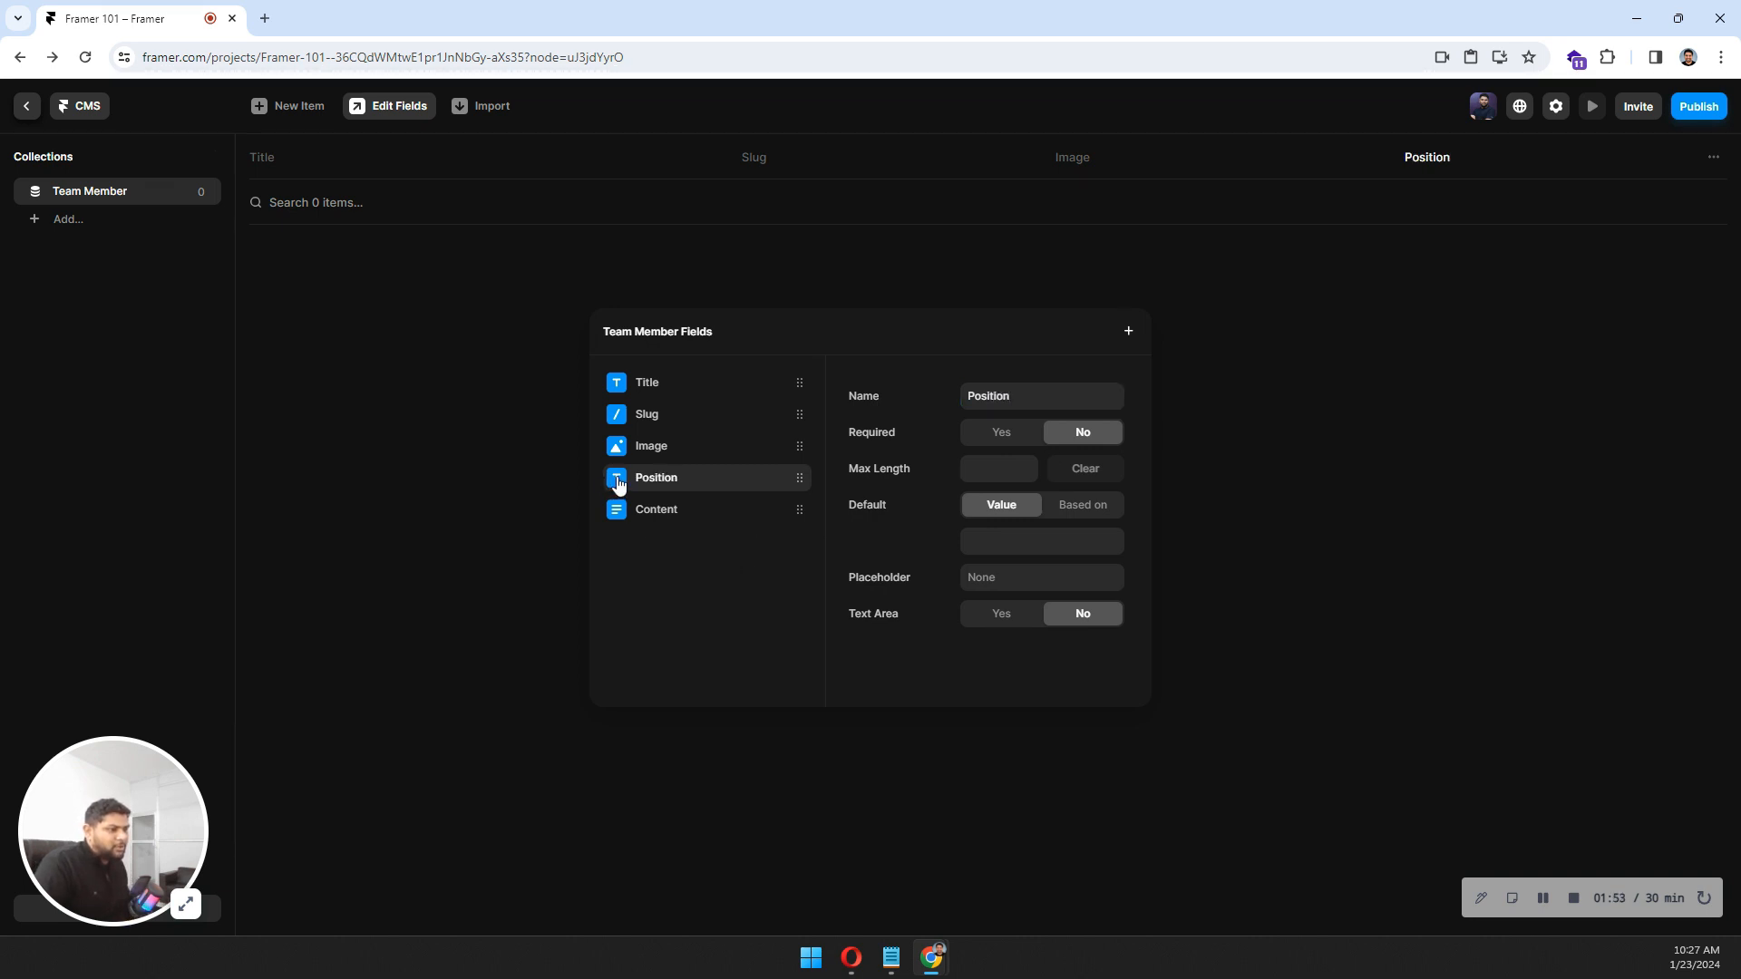
{"action": "mouse_move", "coordinate": [801, 480]}
{"action": "left_mouse_down"}
{"action": "mouse_move", "coordinate": [807, 422]}
{"action": "mouse_move", "coordinate": [808, 447]}
{"action": "left_mouse_up"}
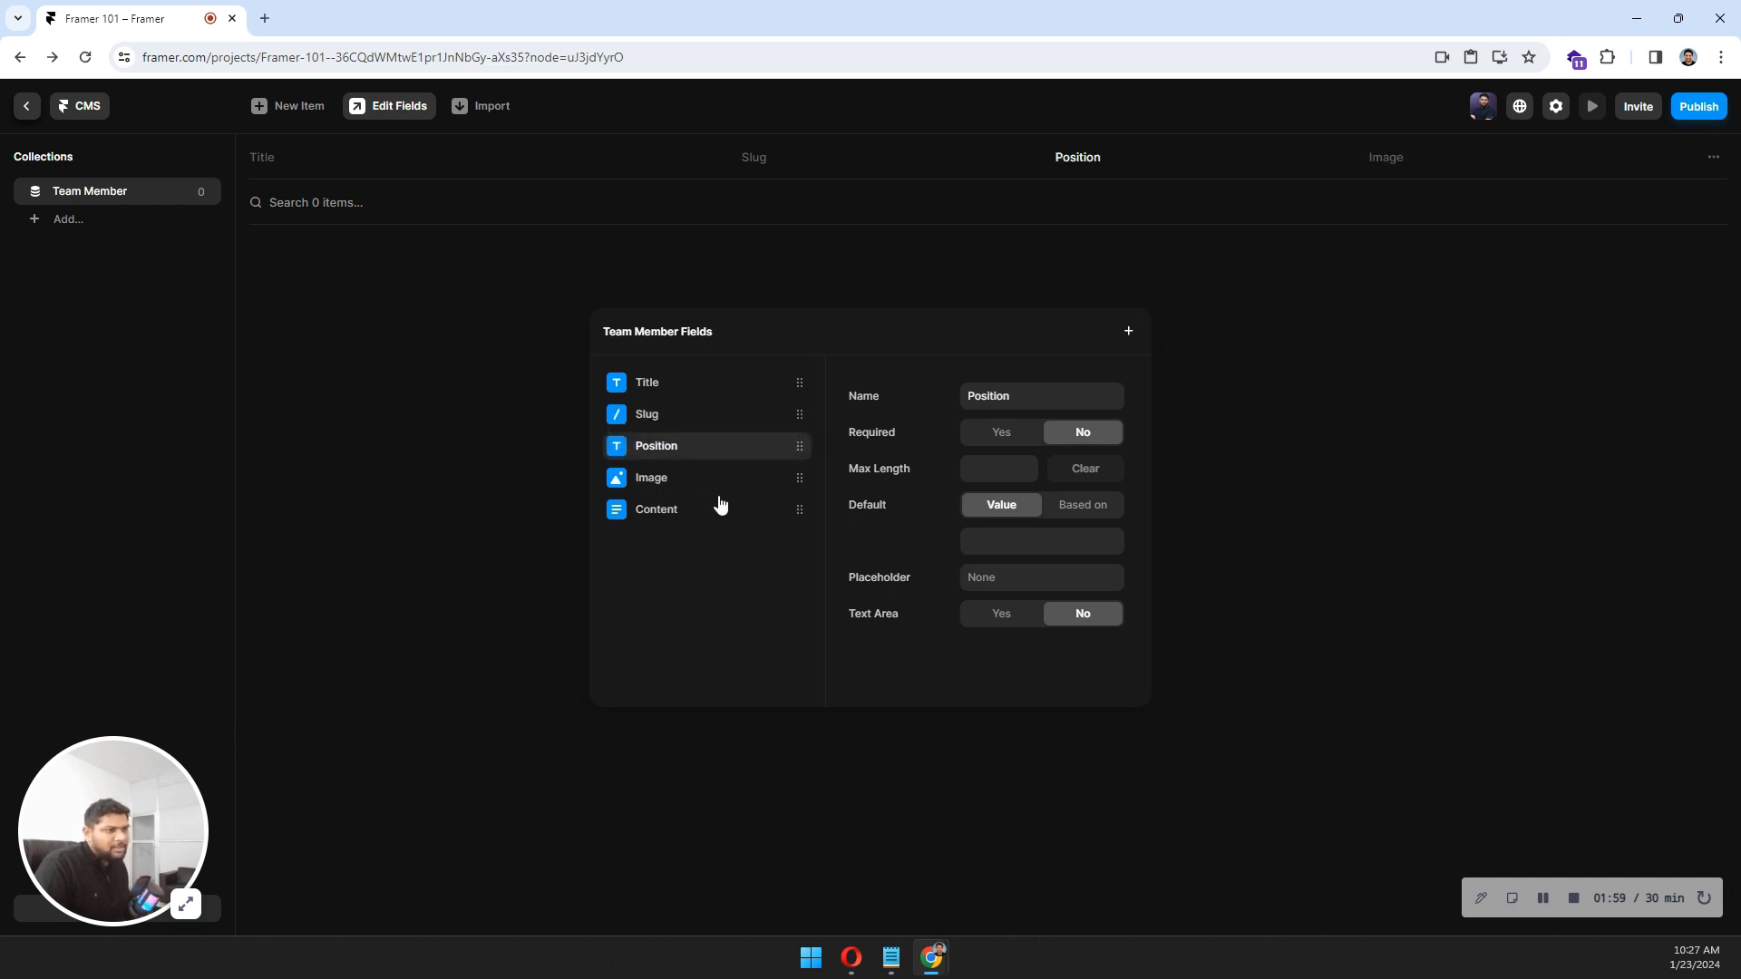
{"action": "left_click", "coordinate": [500, 379]}
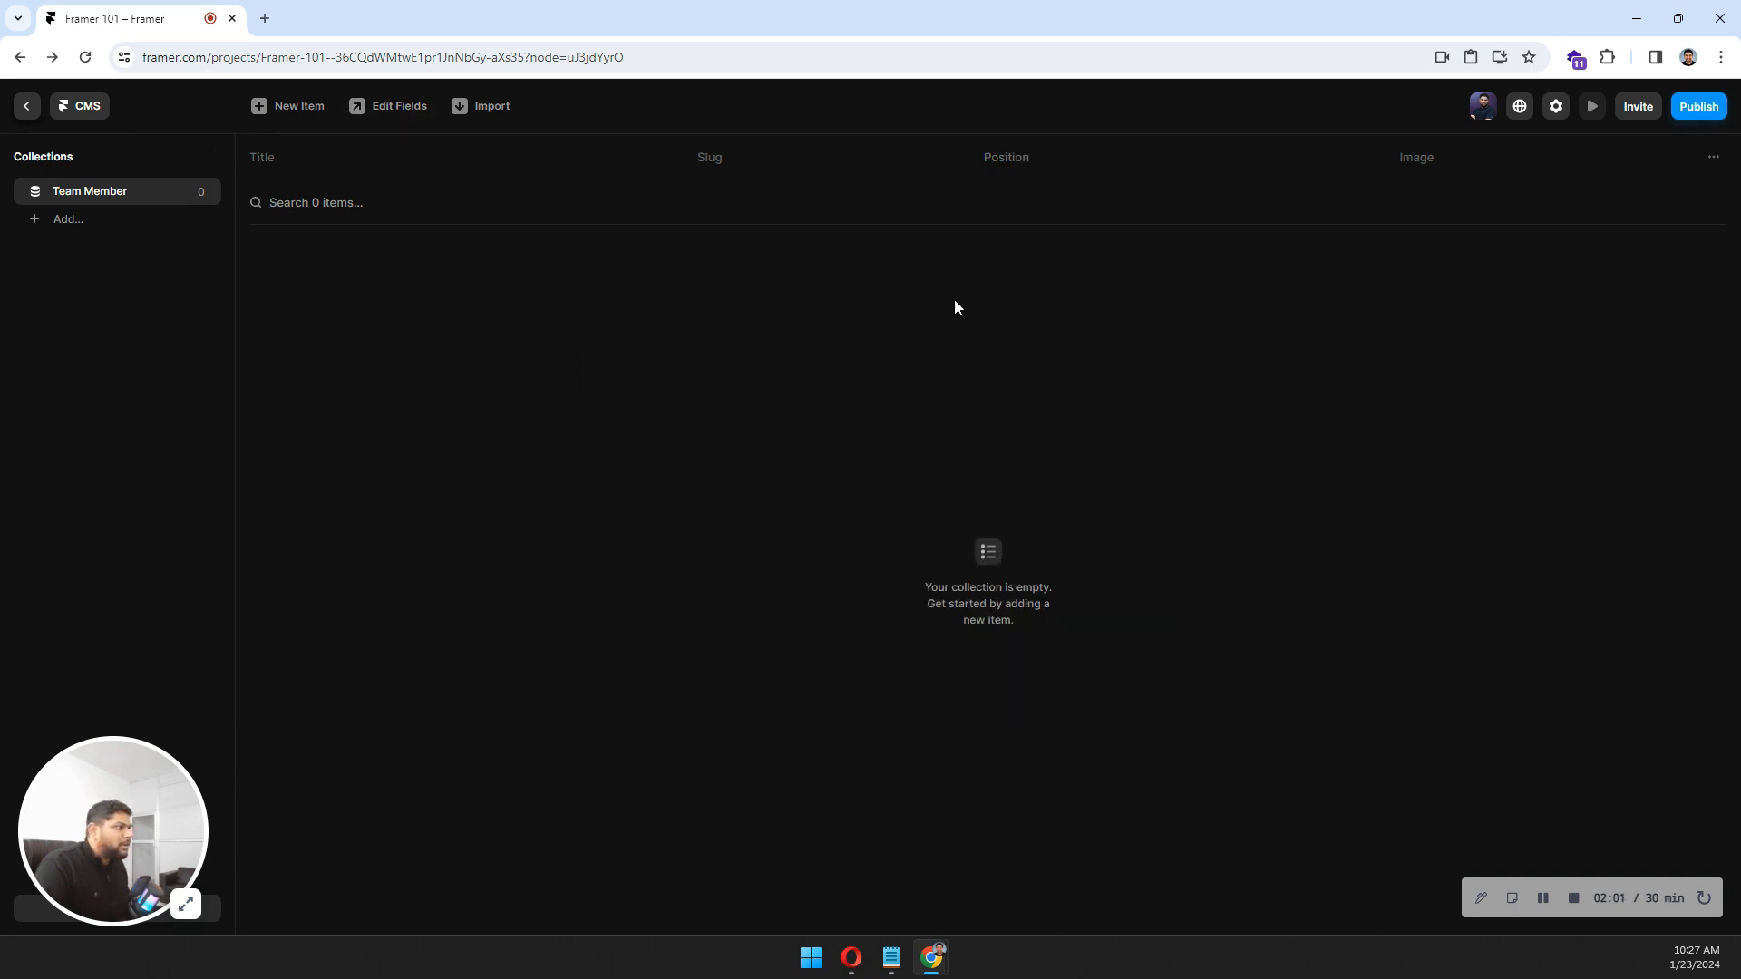
Create a new Team Member item and enter the member's first name as its title
{"action": "left_click", "coordinate": [296, 114]}
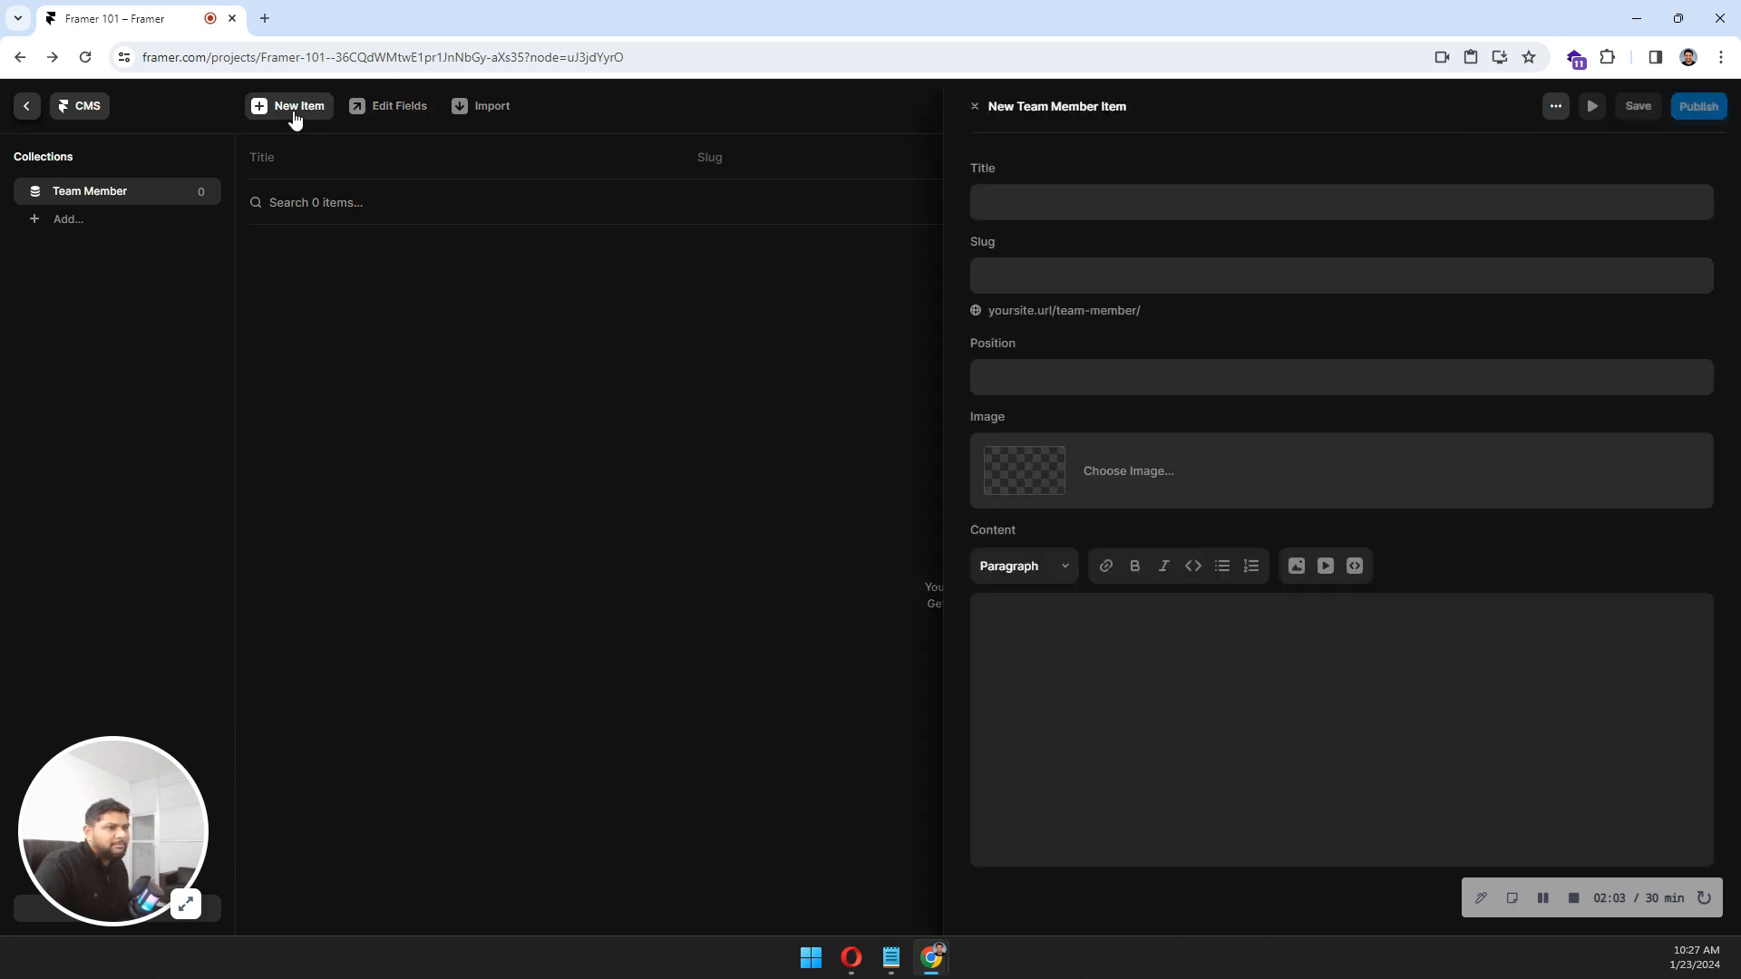
{"action": "left_click", "coordinate": [1031, 220]}
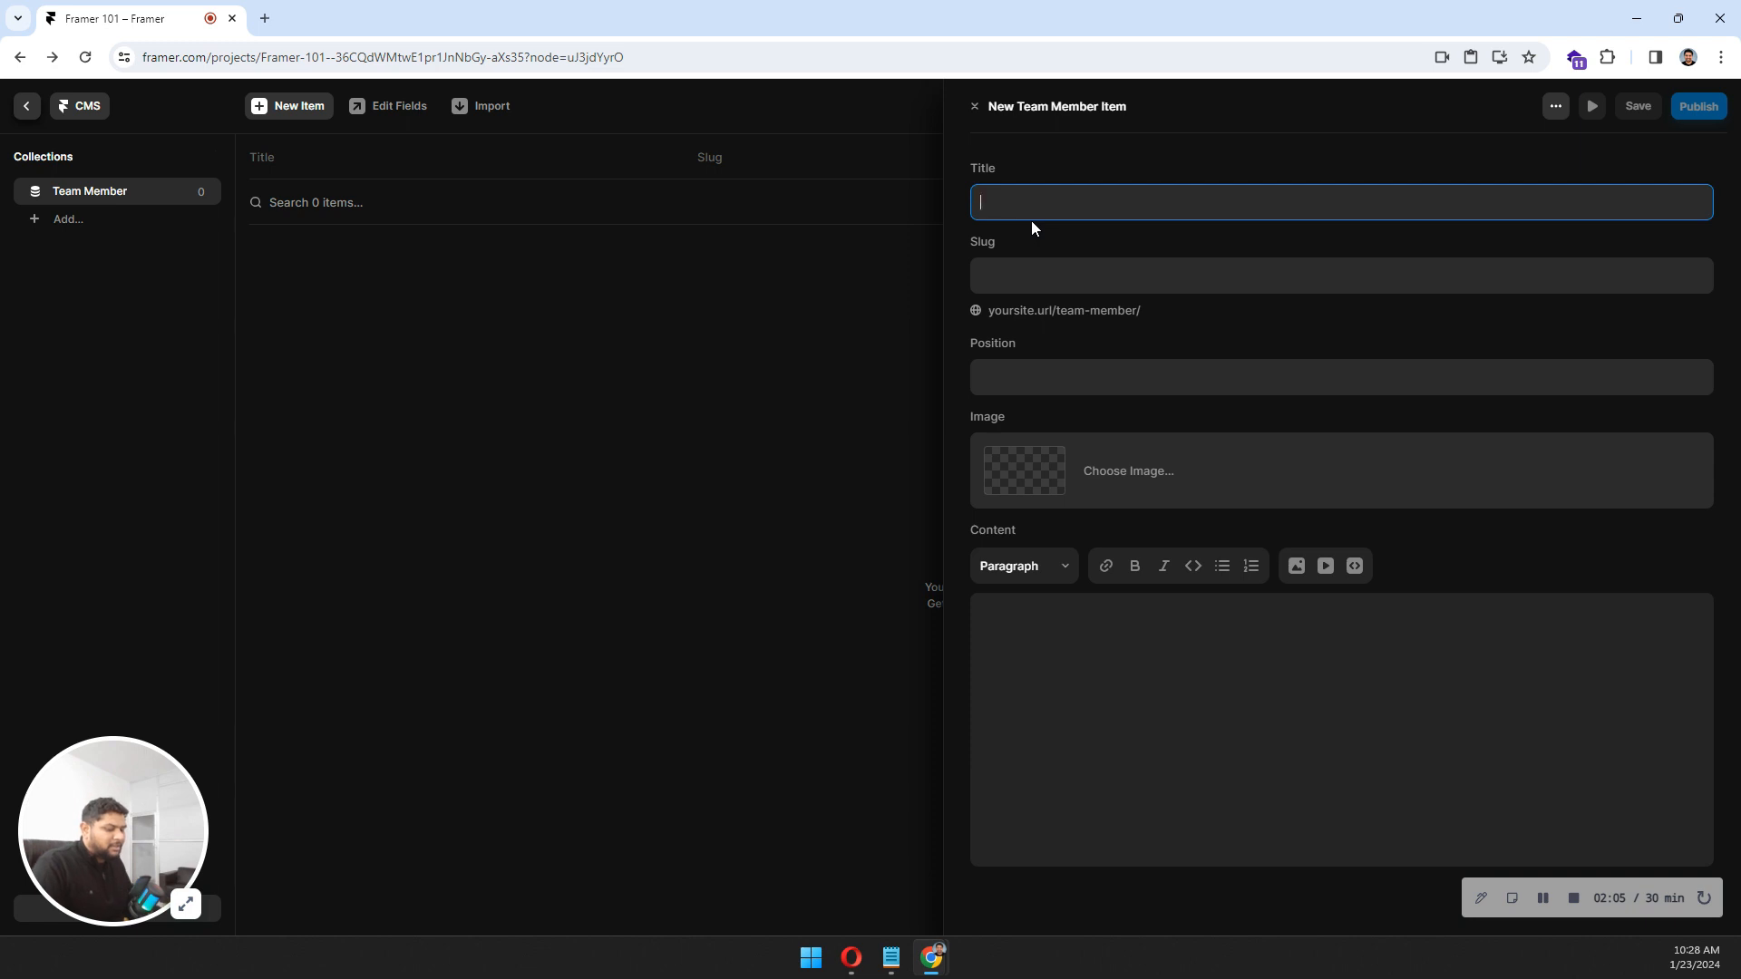
{"action": "type", "text": "Ashok"}
{"action": "key", "text": "Tab"}
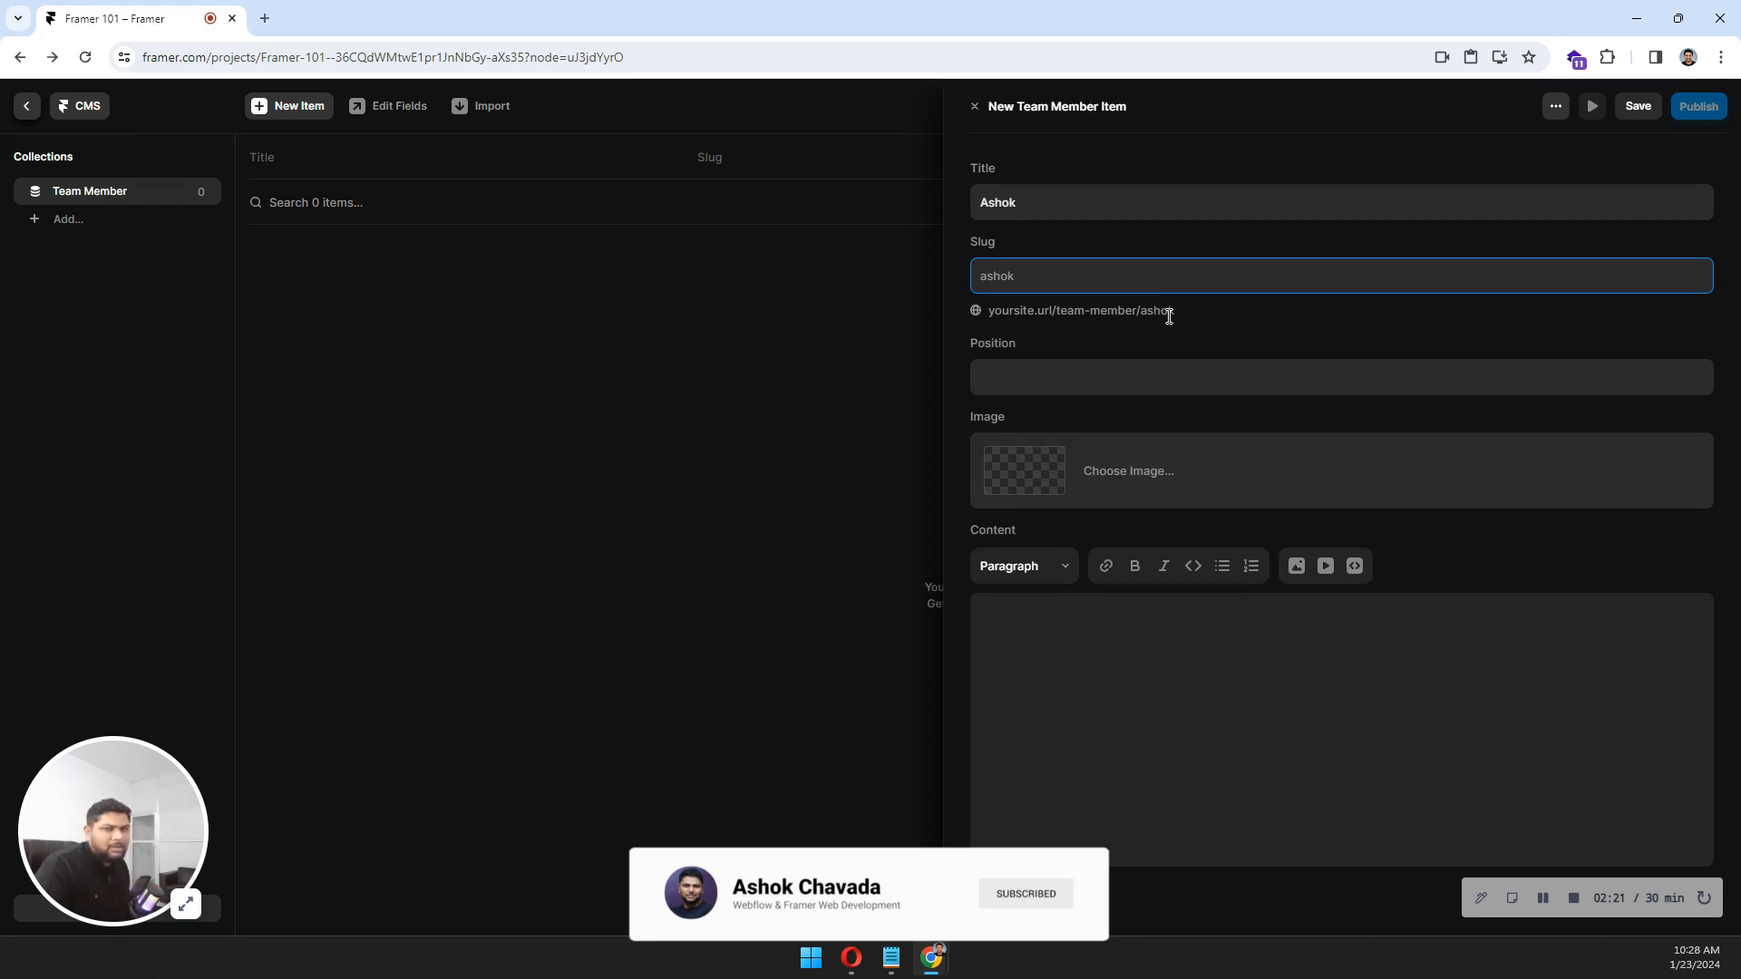
Set the new item's Position to "CEO of TweakDesigns"
{"action": "left_click", "coordinate": [1052, 392]}
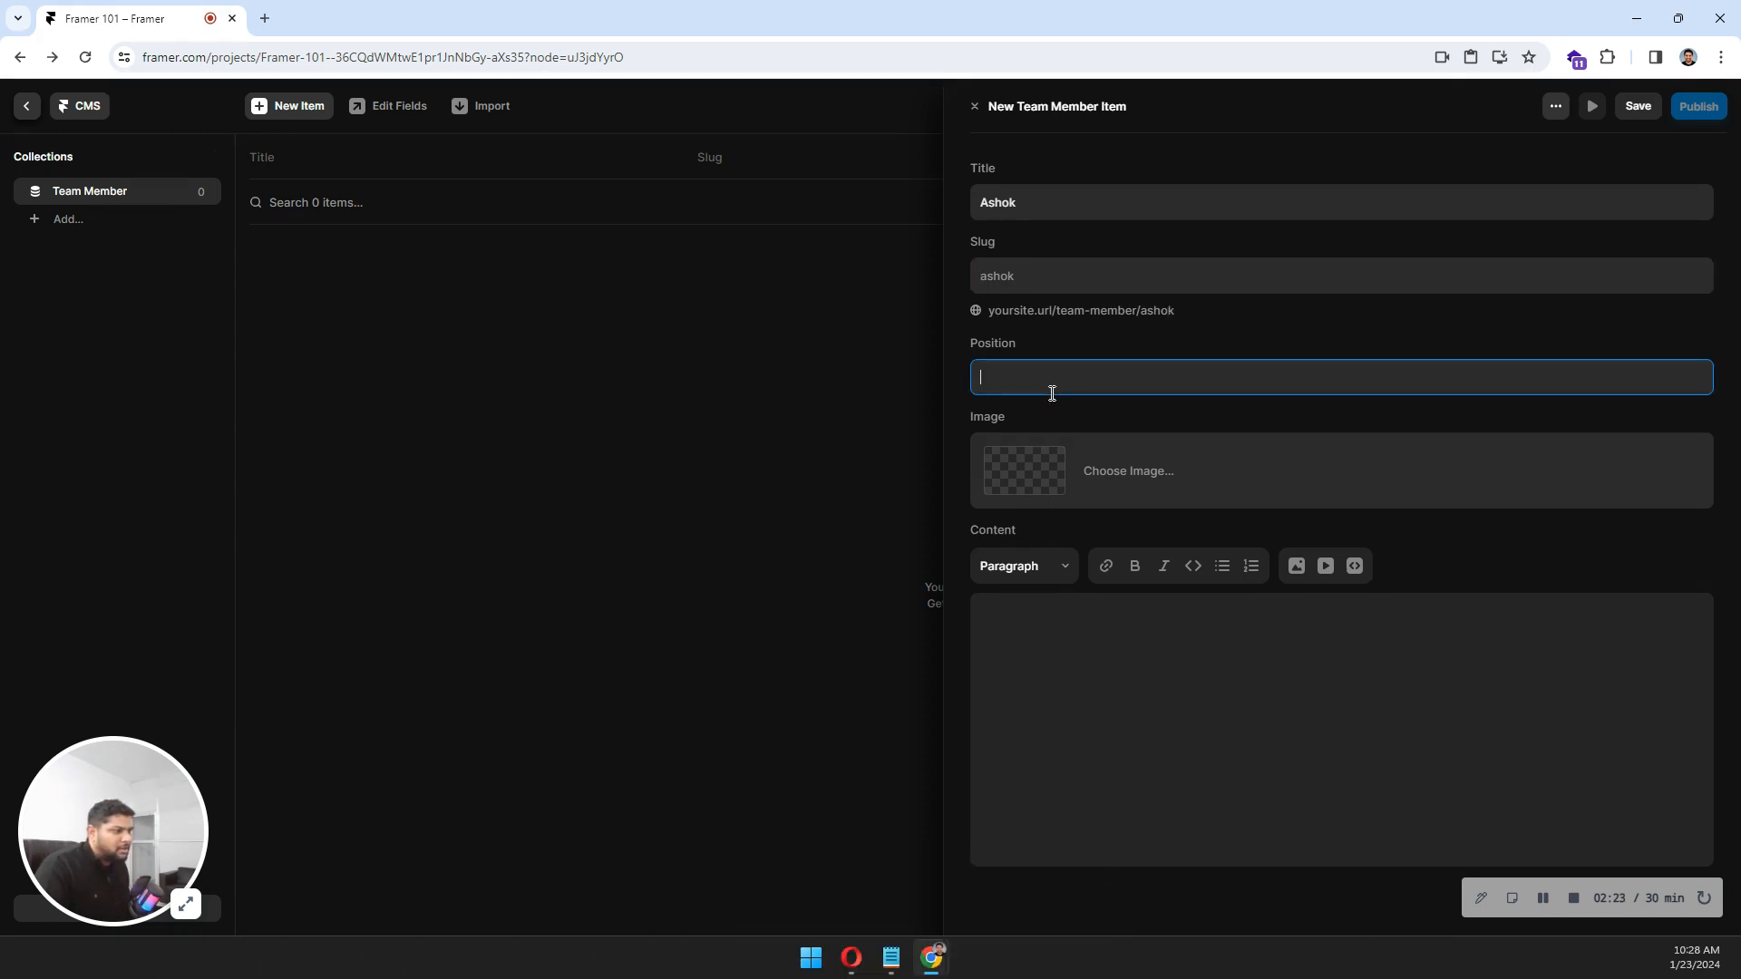
{"action": "type", "text": "CEo of"}
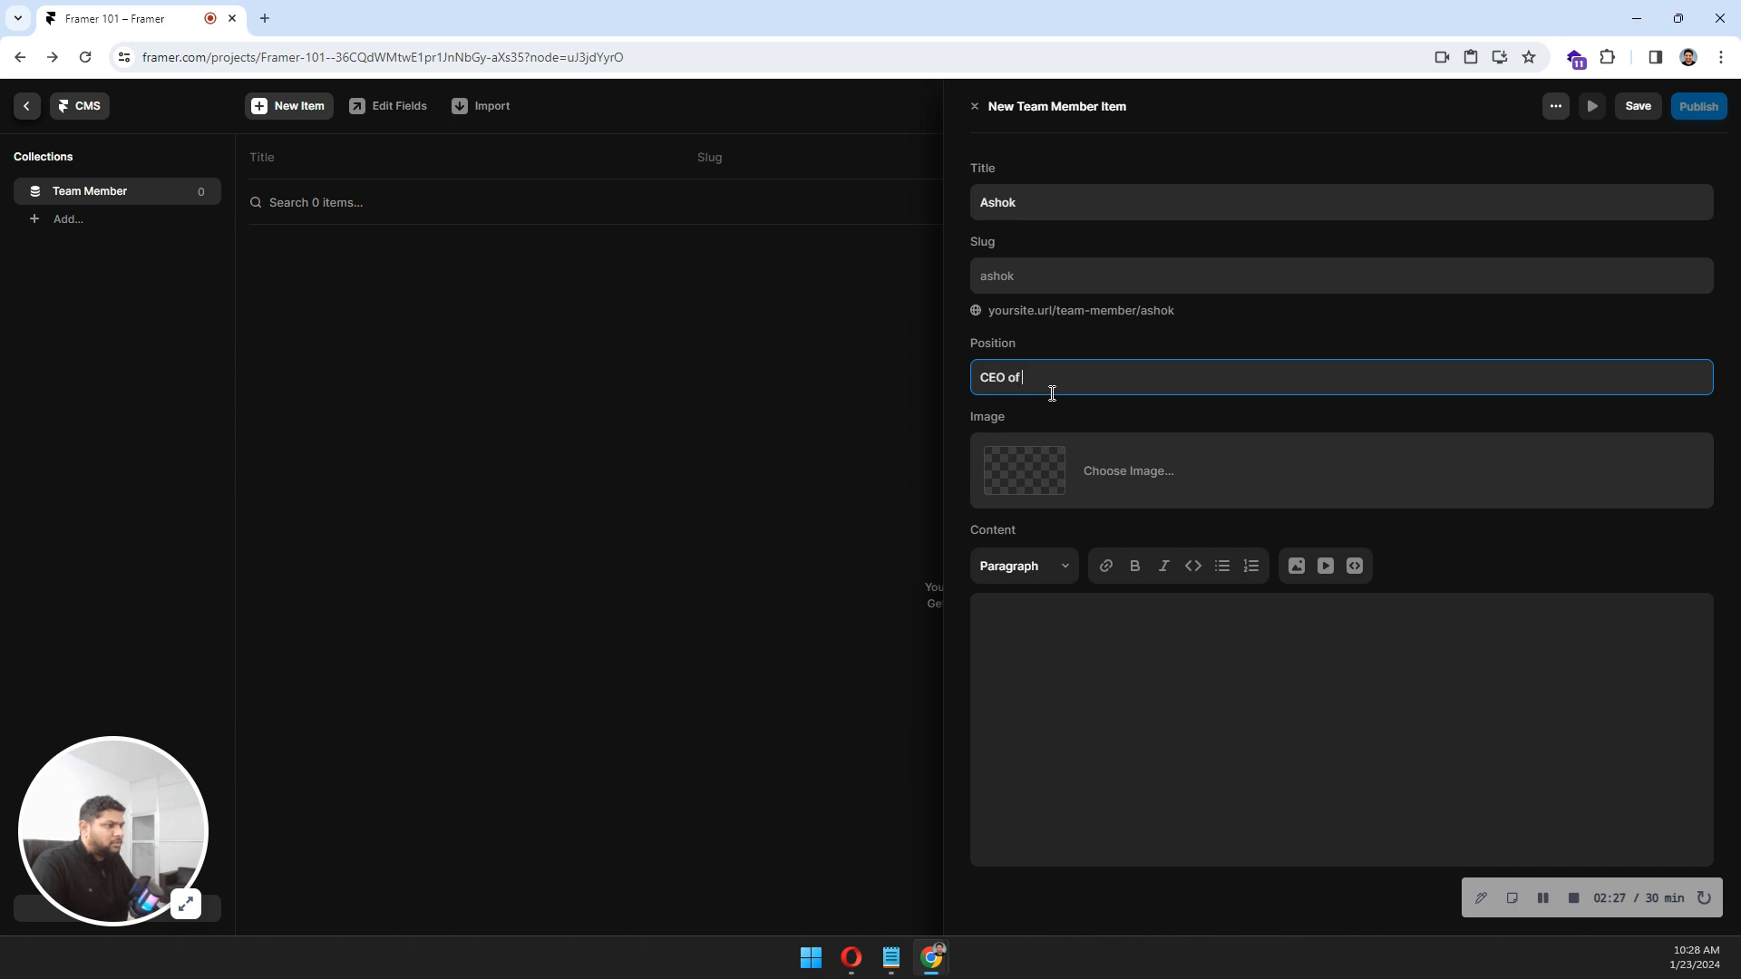
{"action": "type", "text": " Tweakdesigns"}
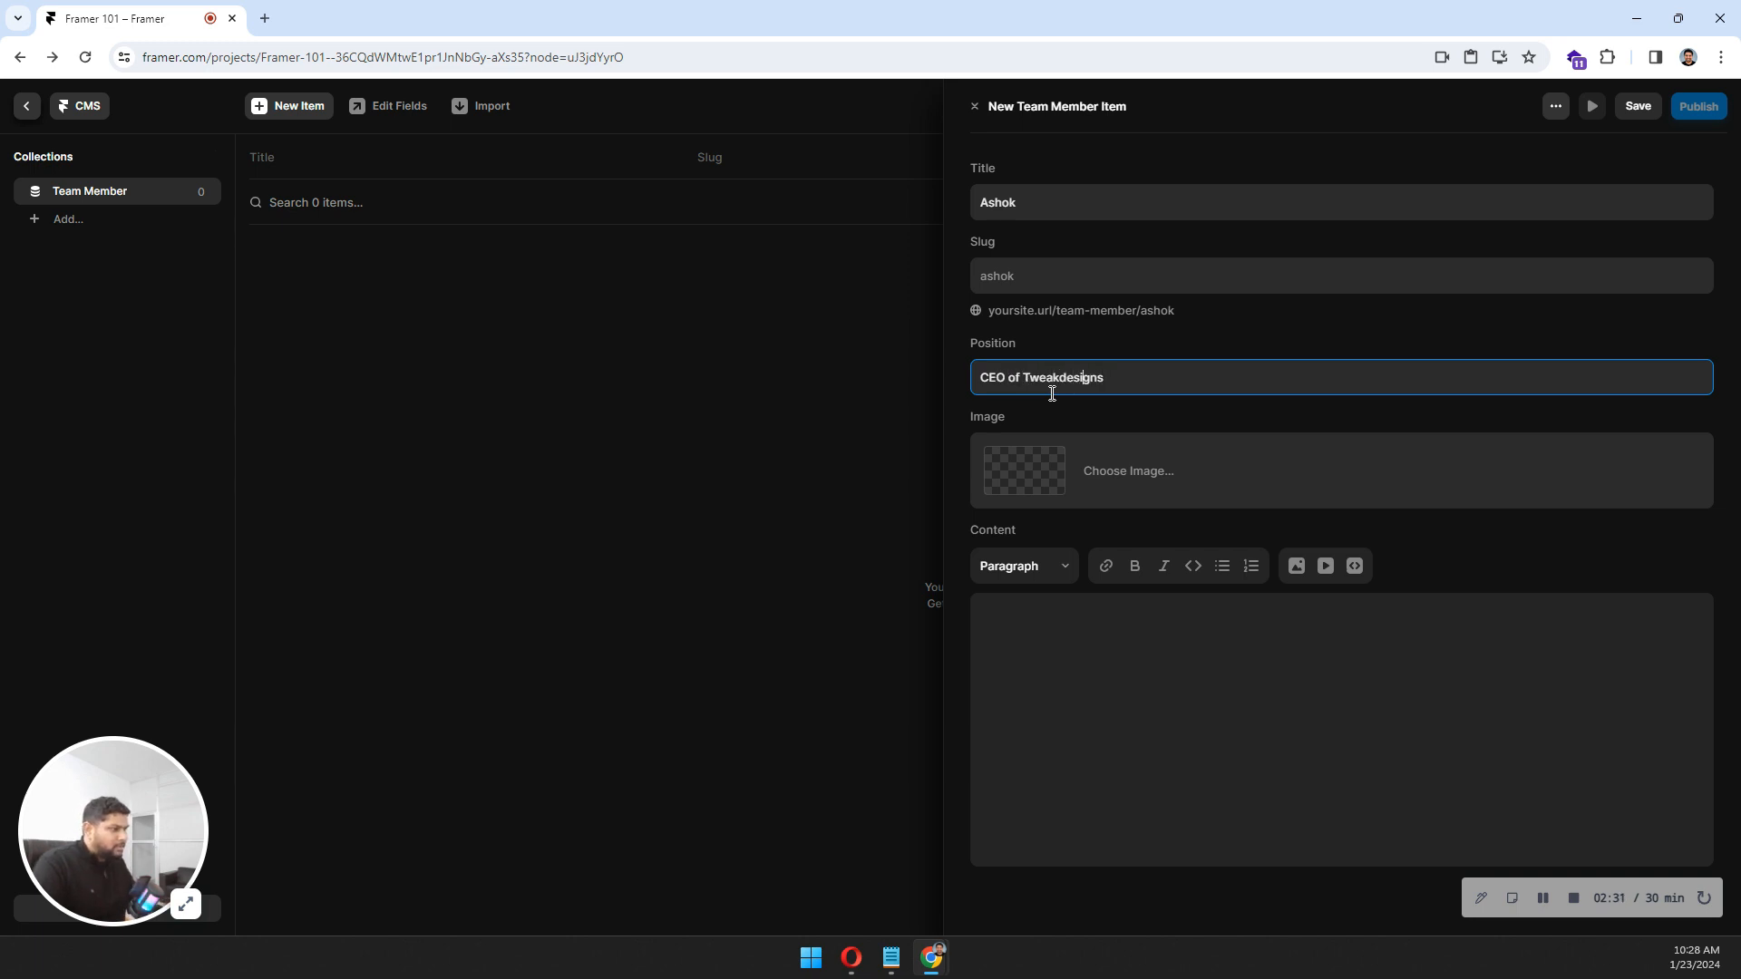
{"action": "key", "text": "BackSpace"}
{"action": "type", "text": "D"}
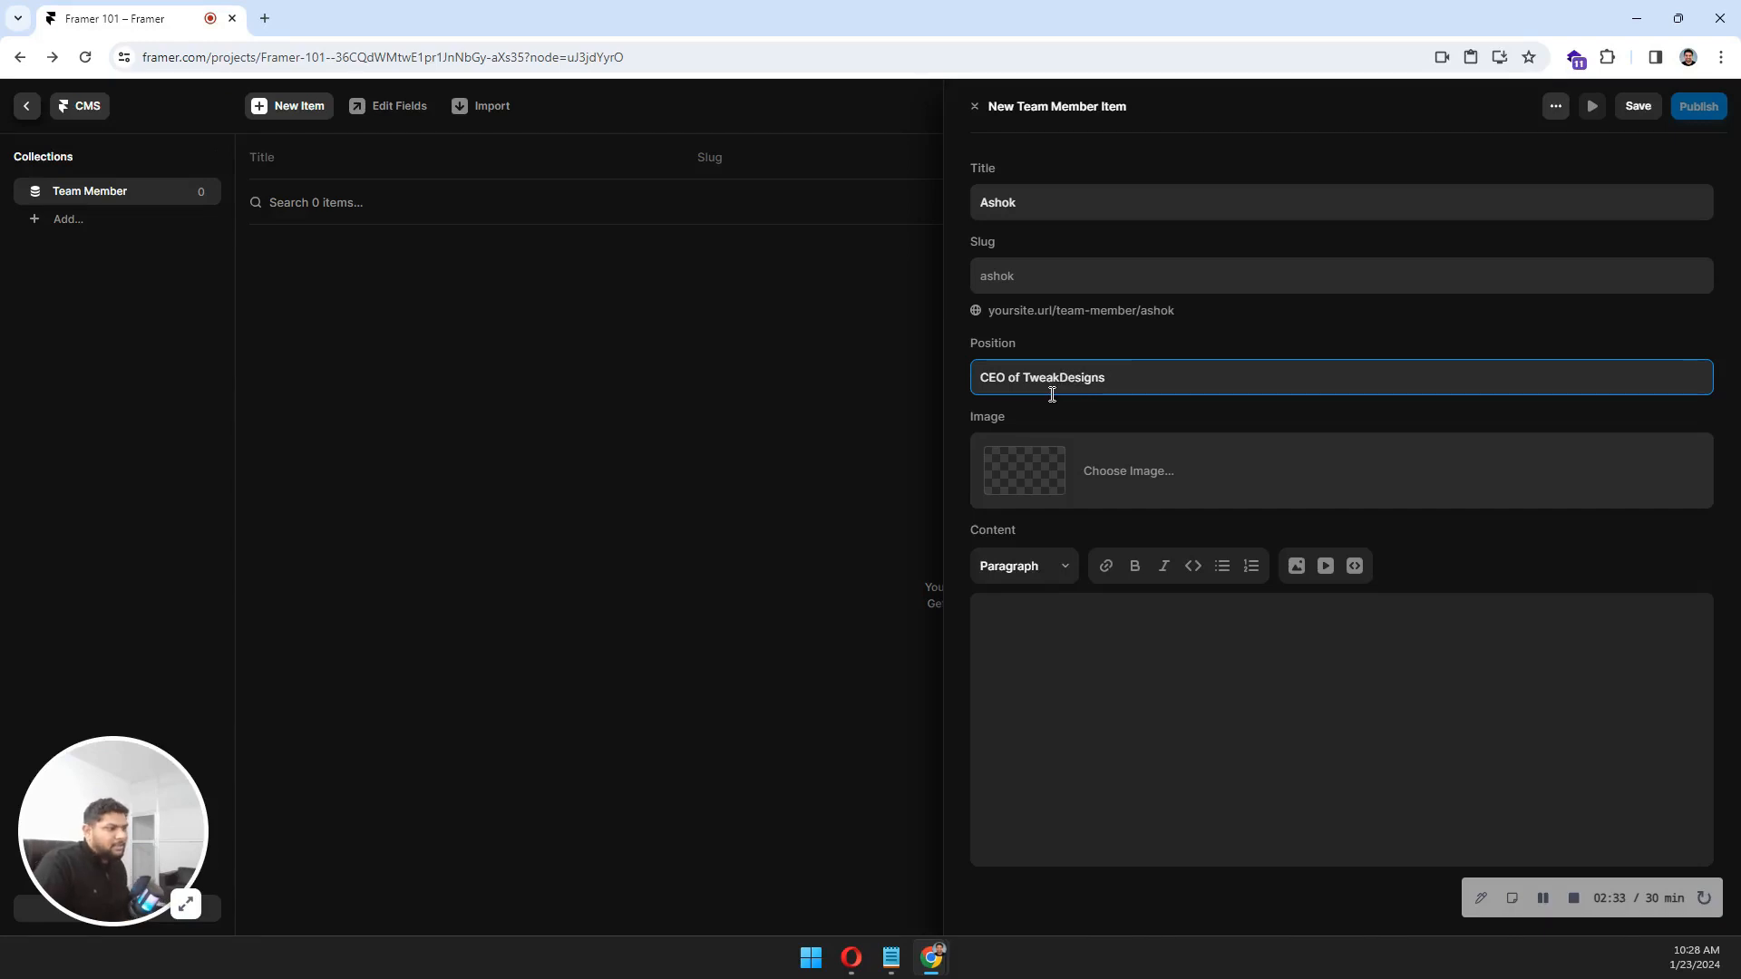
Fill the item's Content with four placeholder paragraphs: "asdasdasdas", "asdasdasd", "asdasdasd" and "asdasd"
{"action": "left_click", "coordinate": [1085, 655]}
{"action": "type", "text": "asdasdasd"}
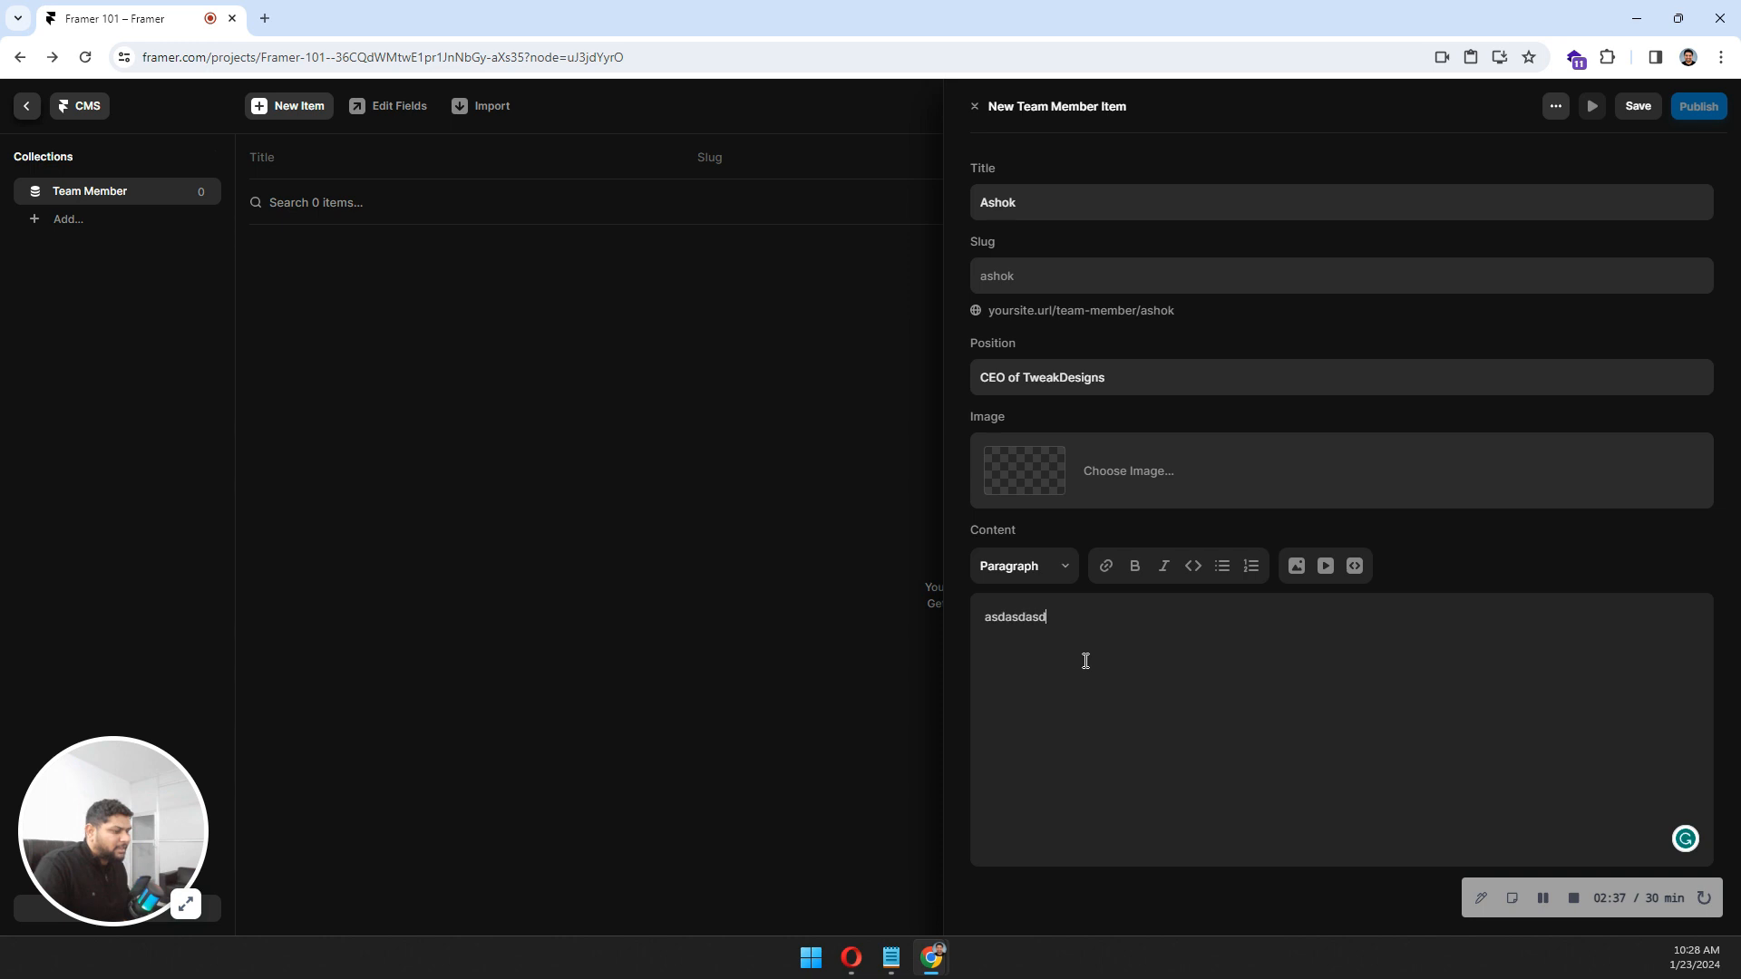
{"action": "type", "text": "as"}
{"action": "key", "text": "Return"}
{"action": "type", "text": "asdasdasd"}
{"action": "key", "text": "Return"}
{"action": "type", "text": "asd"}
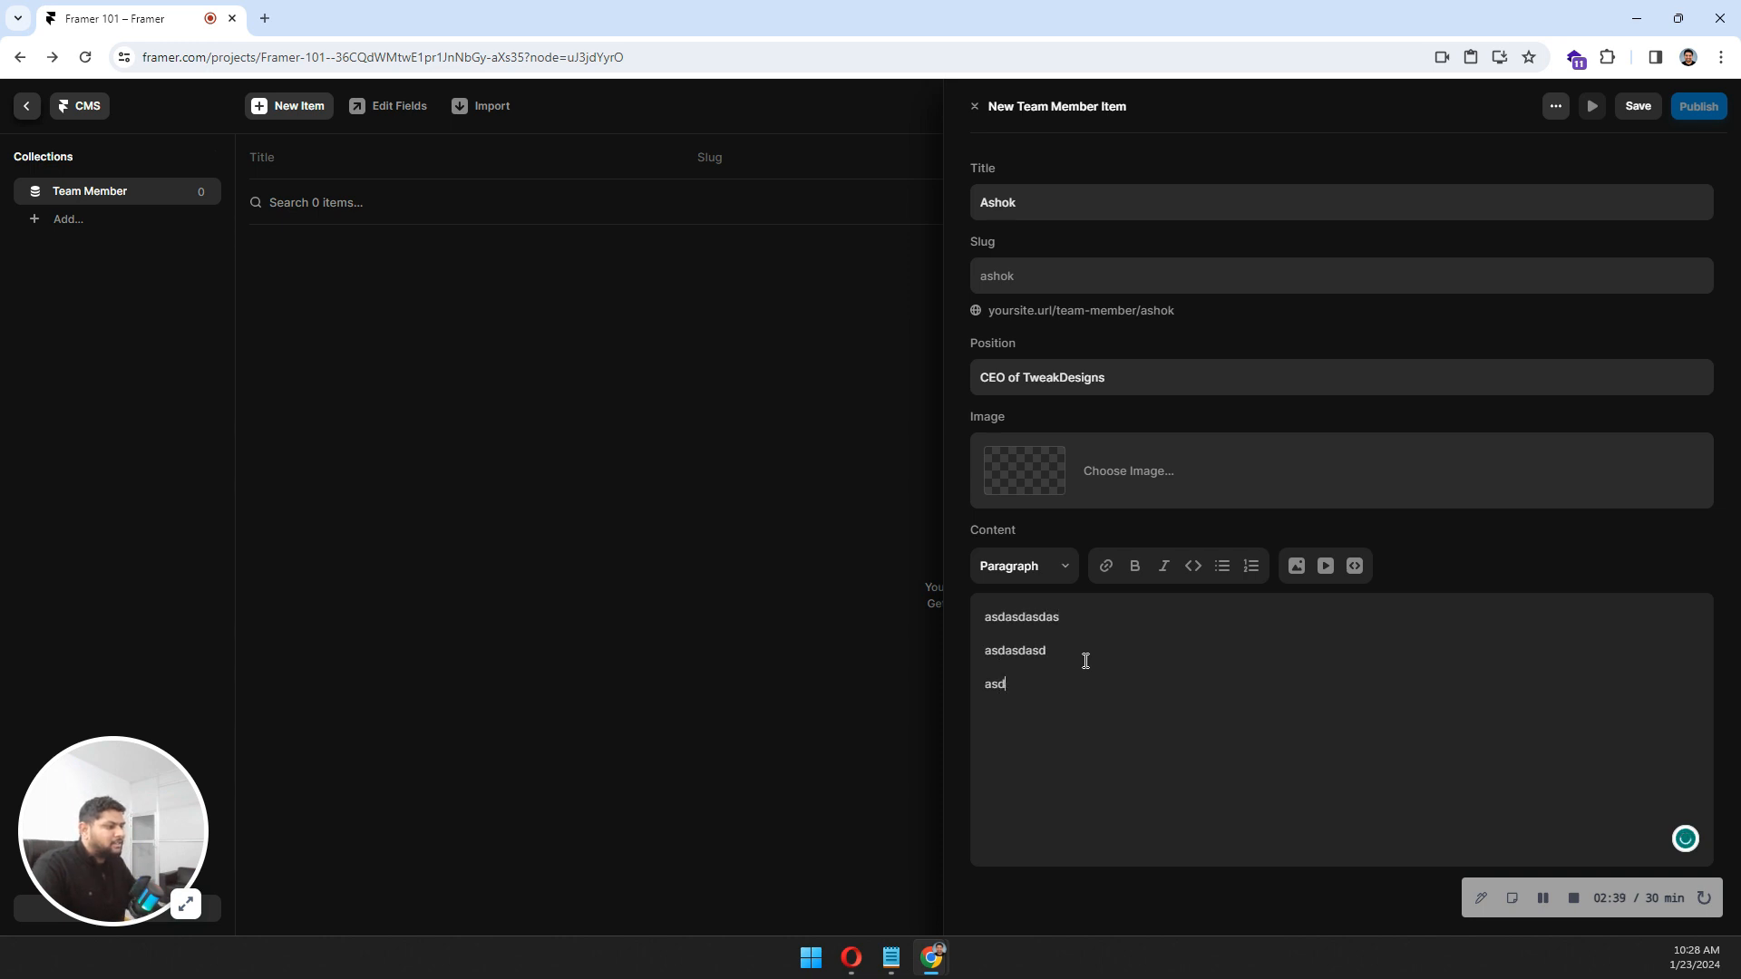
{"action": "type", "text": "asdasd"}
{"action": "key", "text": "Return"}
{"action": "type", "text": "asdasd"}
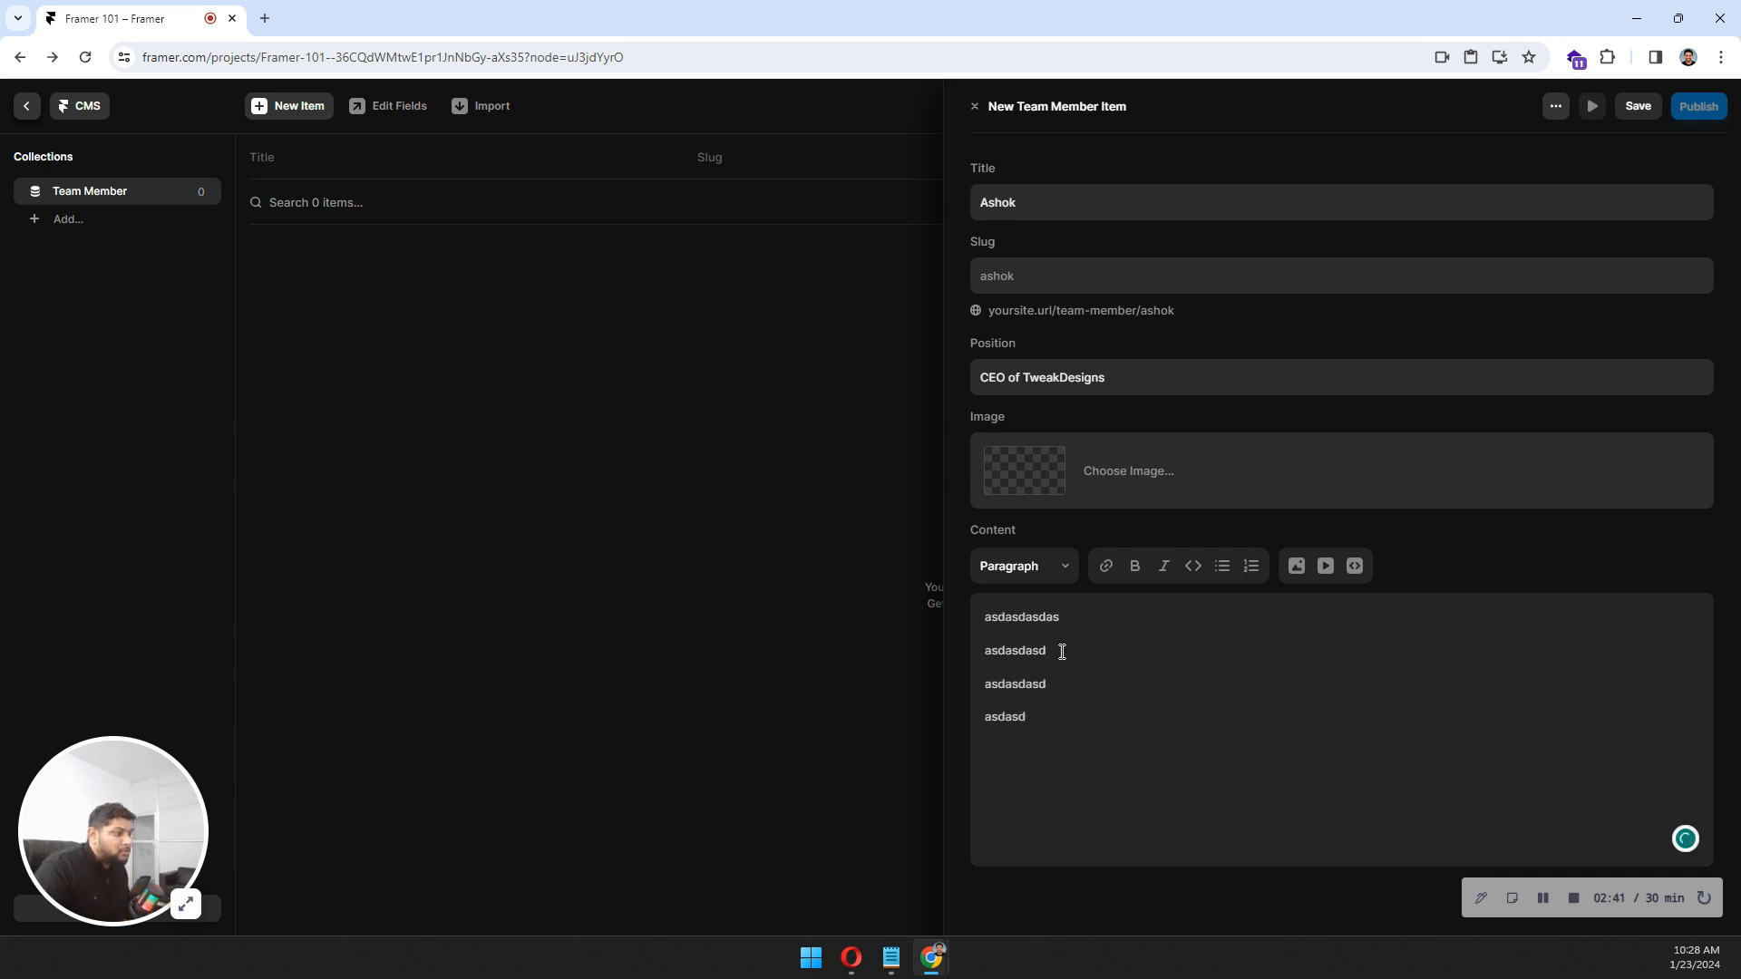
Format the first line of the Content text as Heading 2
{"action": "left_click_drag", "start_coordinate": [1062, 617], "coordinate": [980, 620]}
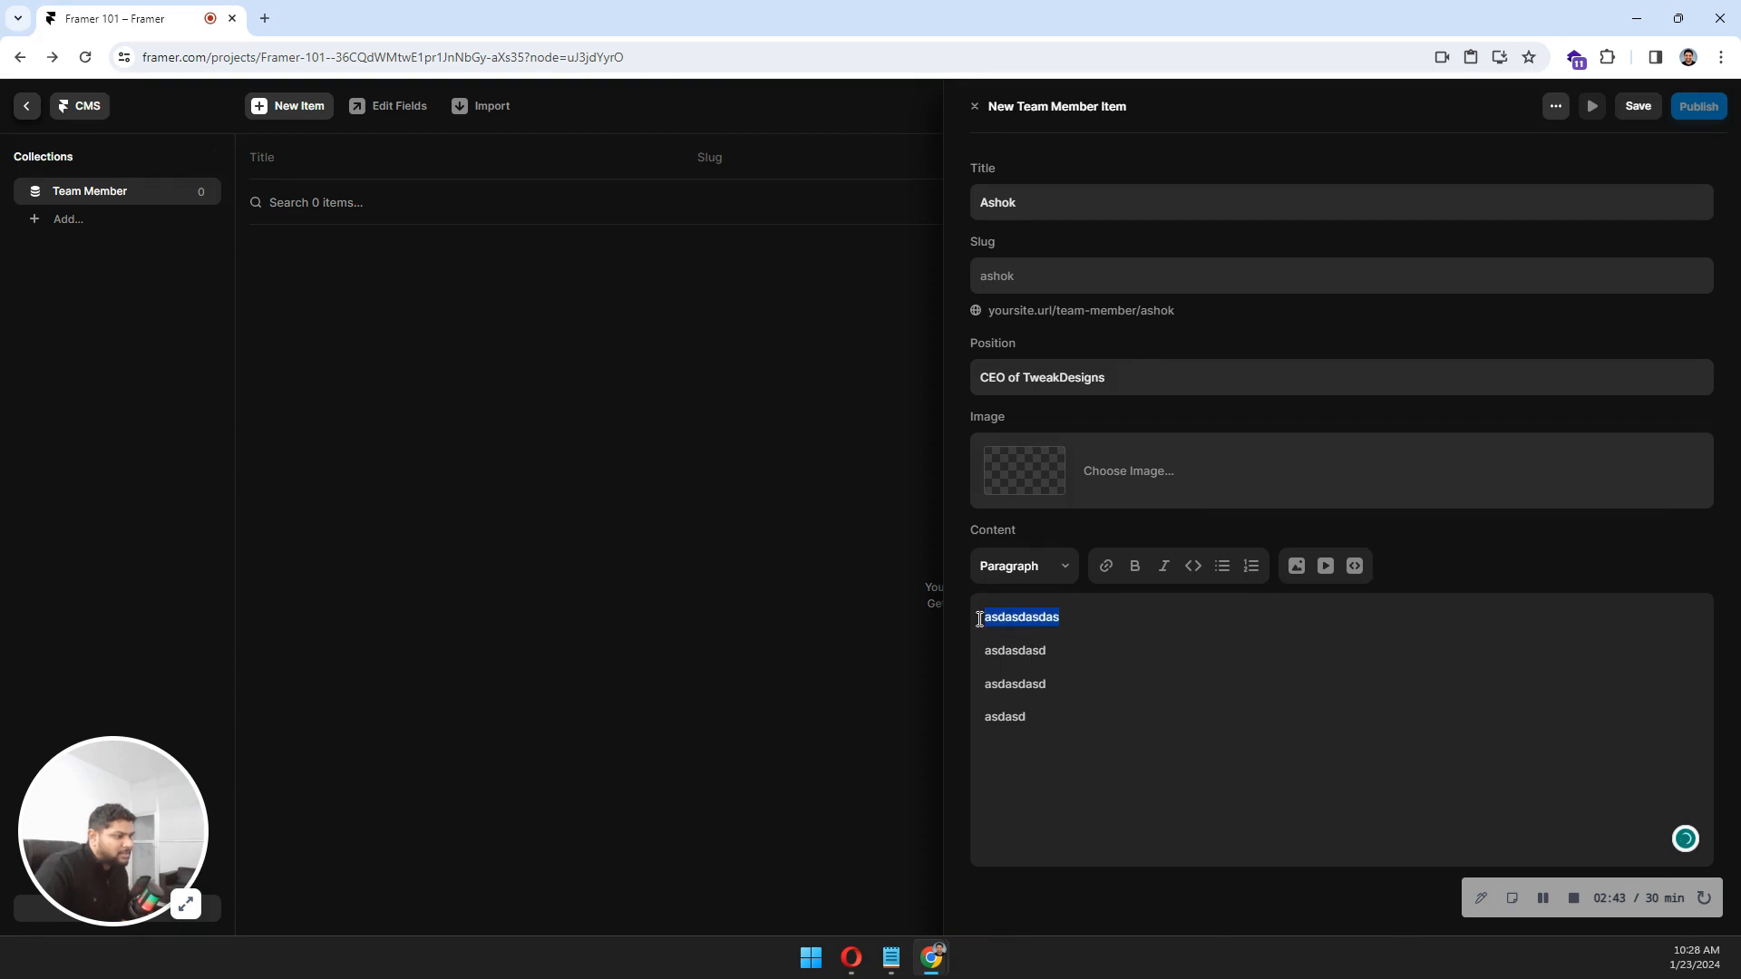
{"action": "left_click", "coordinate": [1030, 571]}
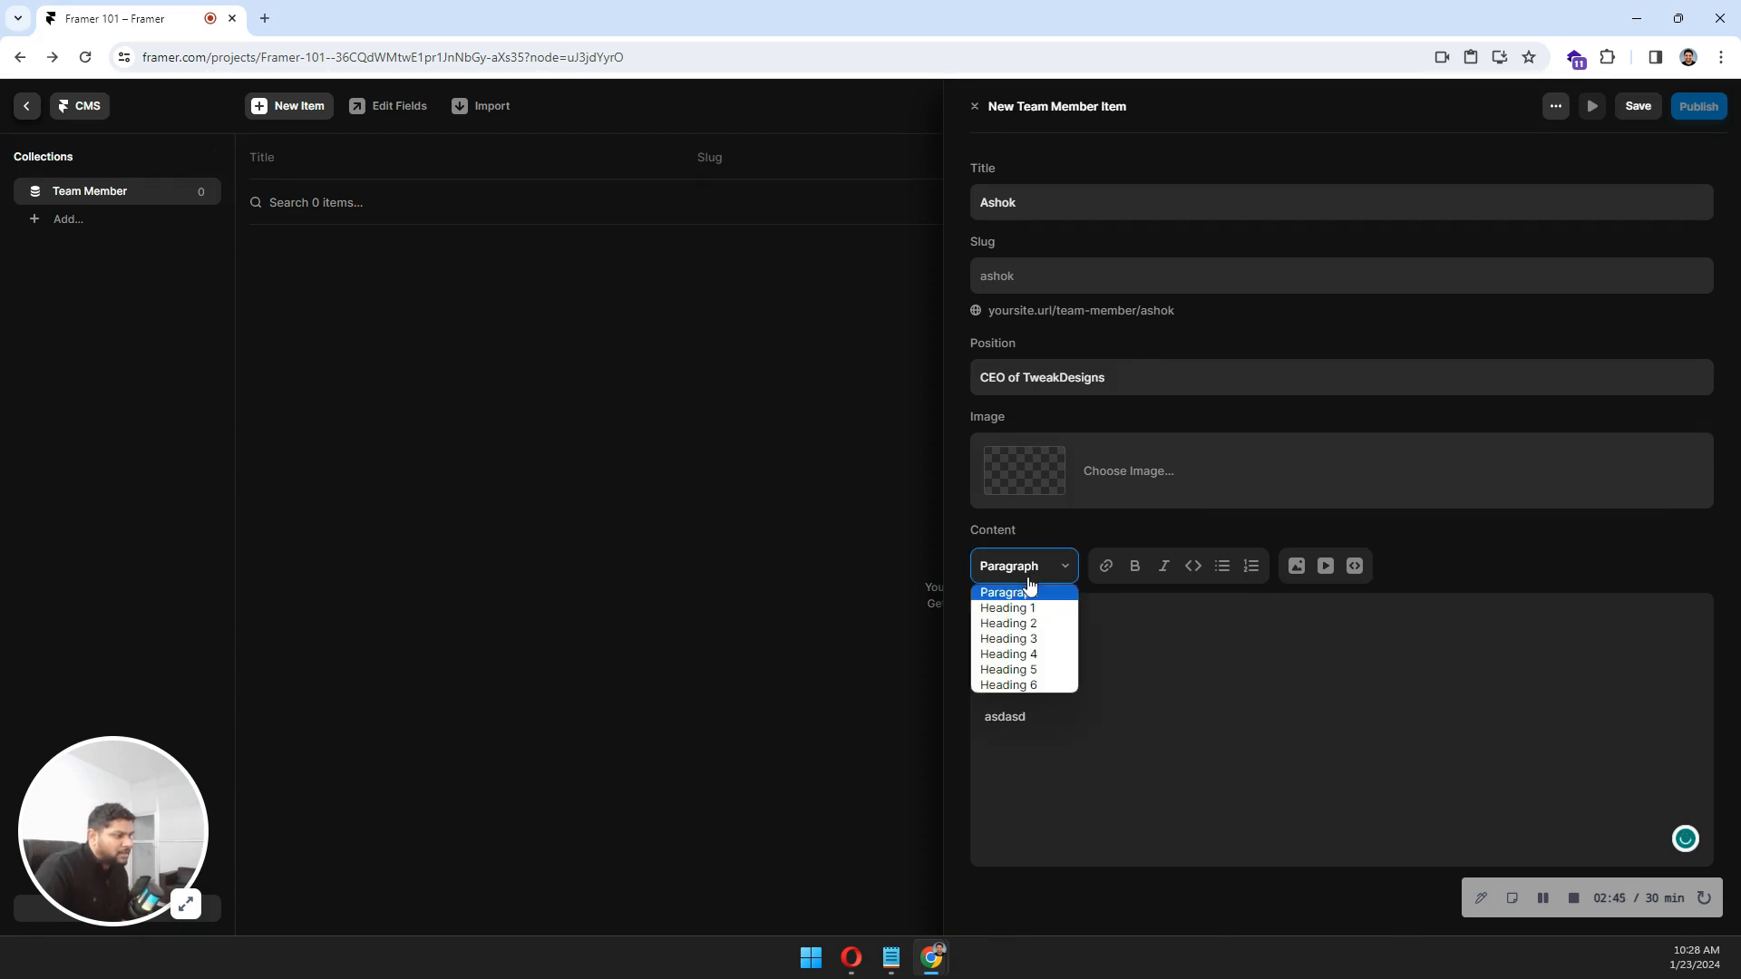
{"action": "left_click", "coordinate": [1016, 623]}
{"action": "double_click", "coordinate": [1029, 664]}
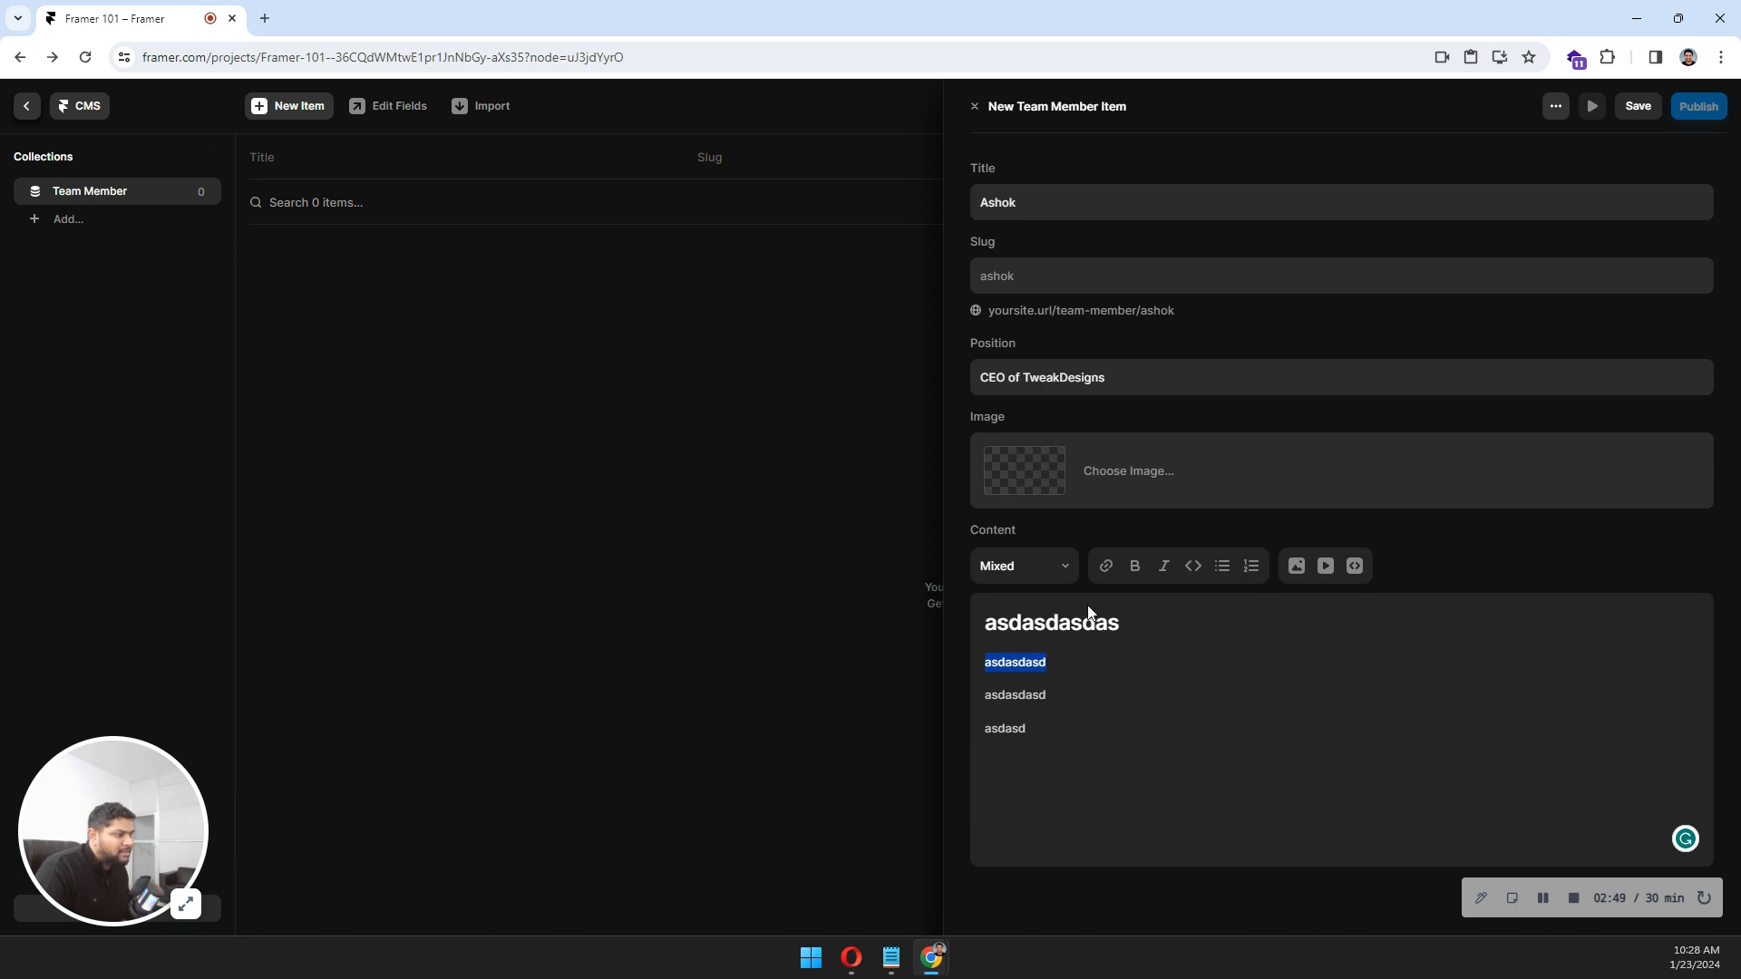
{"action": "left_click", "coordinate": [1104, 567]}
{"action": "left_click", "coordinate": [1109, 658]}
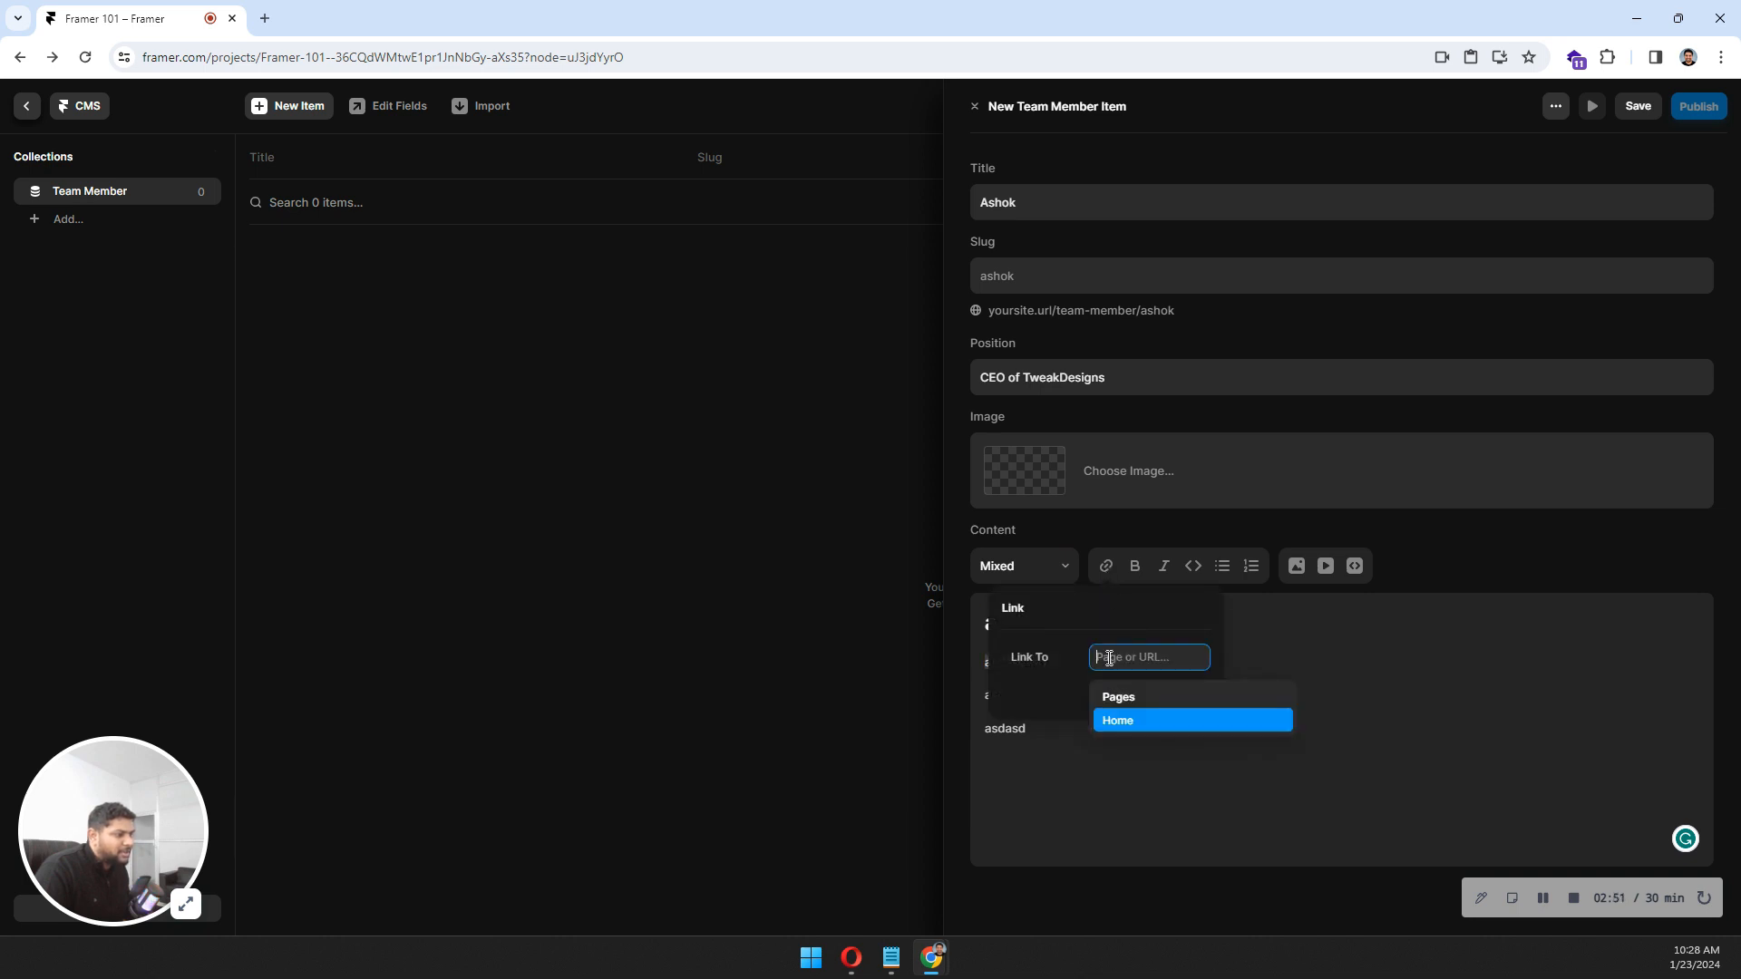
{"action": "left_click", "coordinate": [1026, 661]}
{"action": "left_click", "coordinate": [1111, 693]}
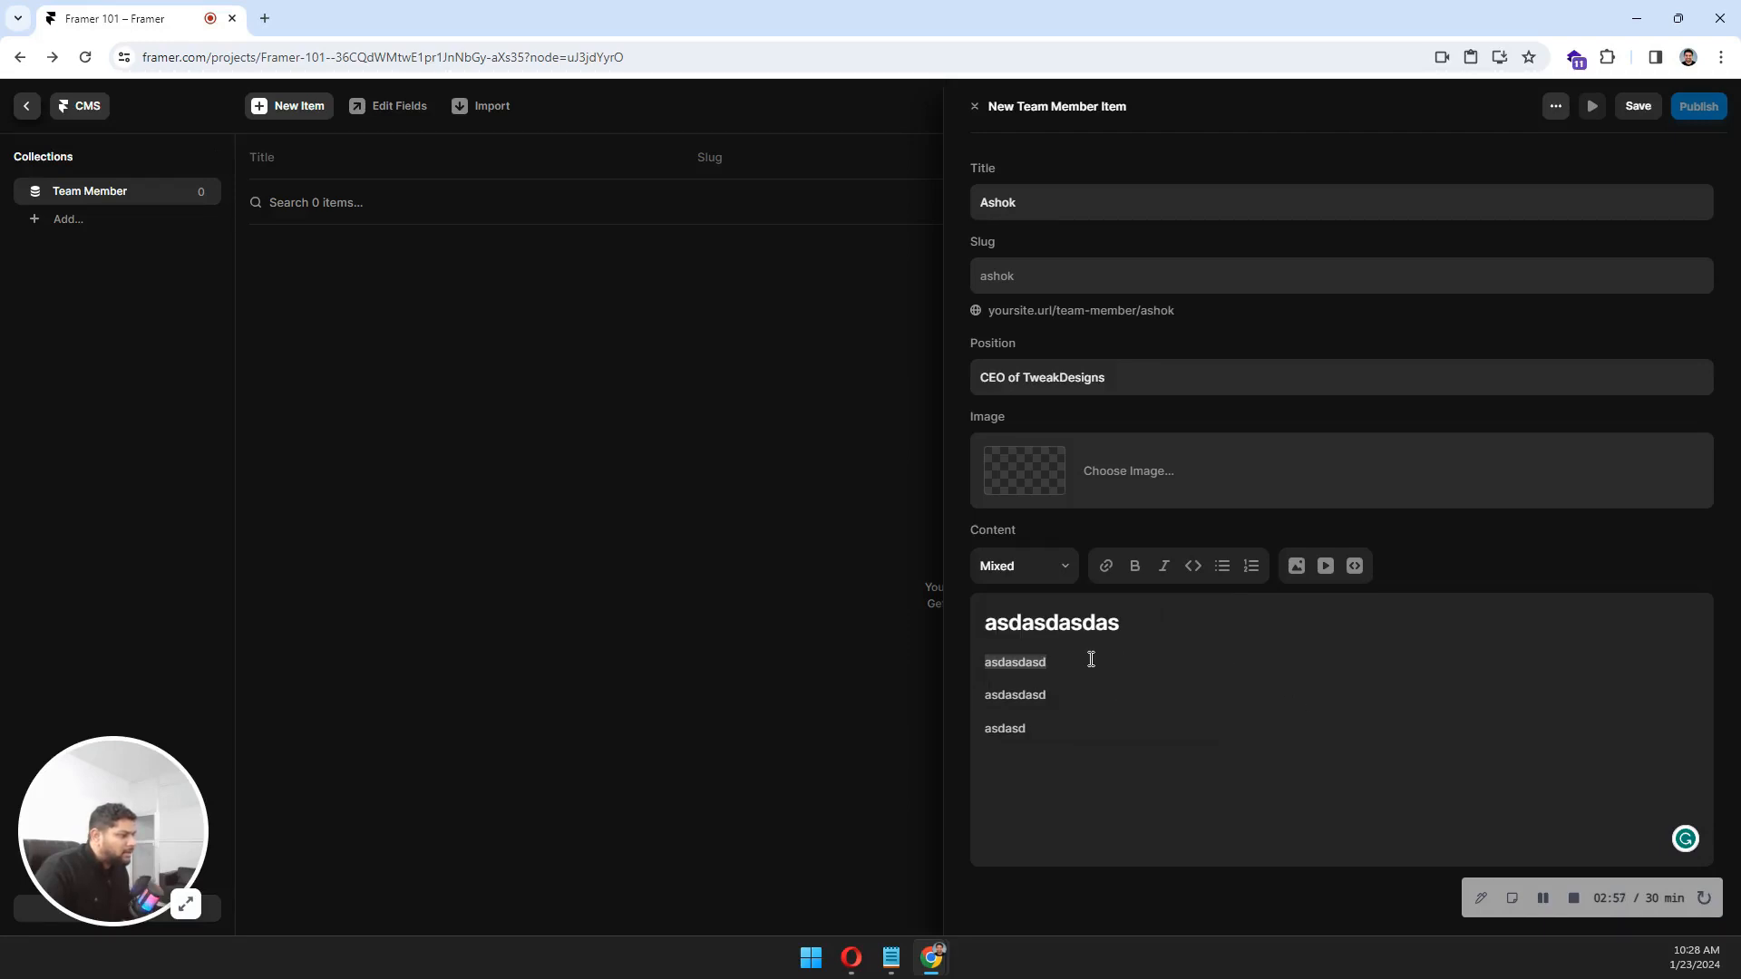
Format the second line of the Content text as italic, bold and inline code
{"action": "left_click", "coordinate": [1164, 568]}
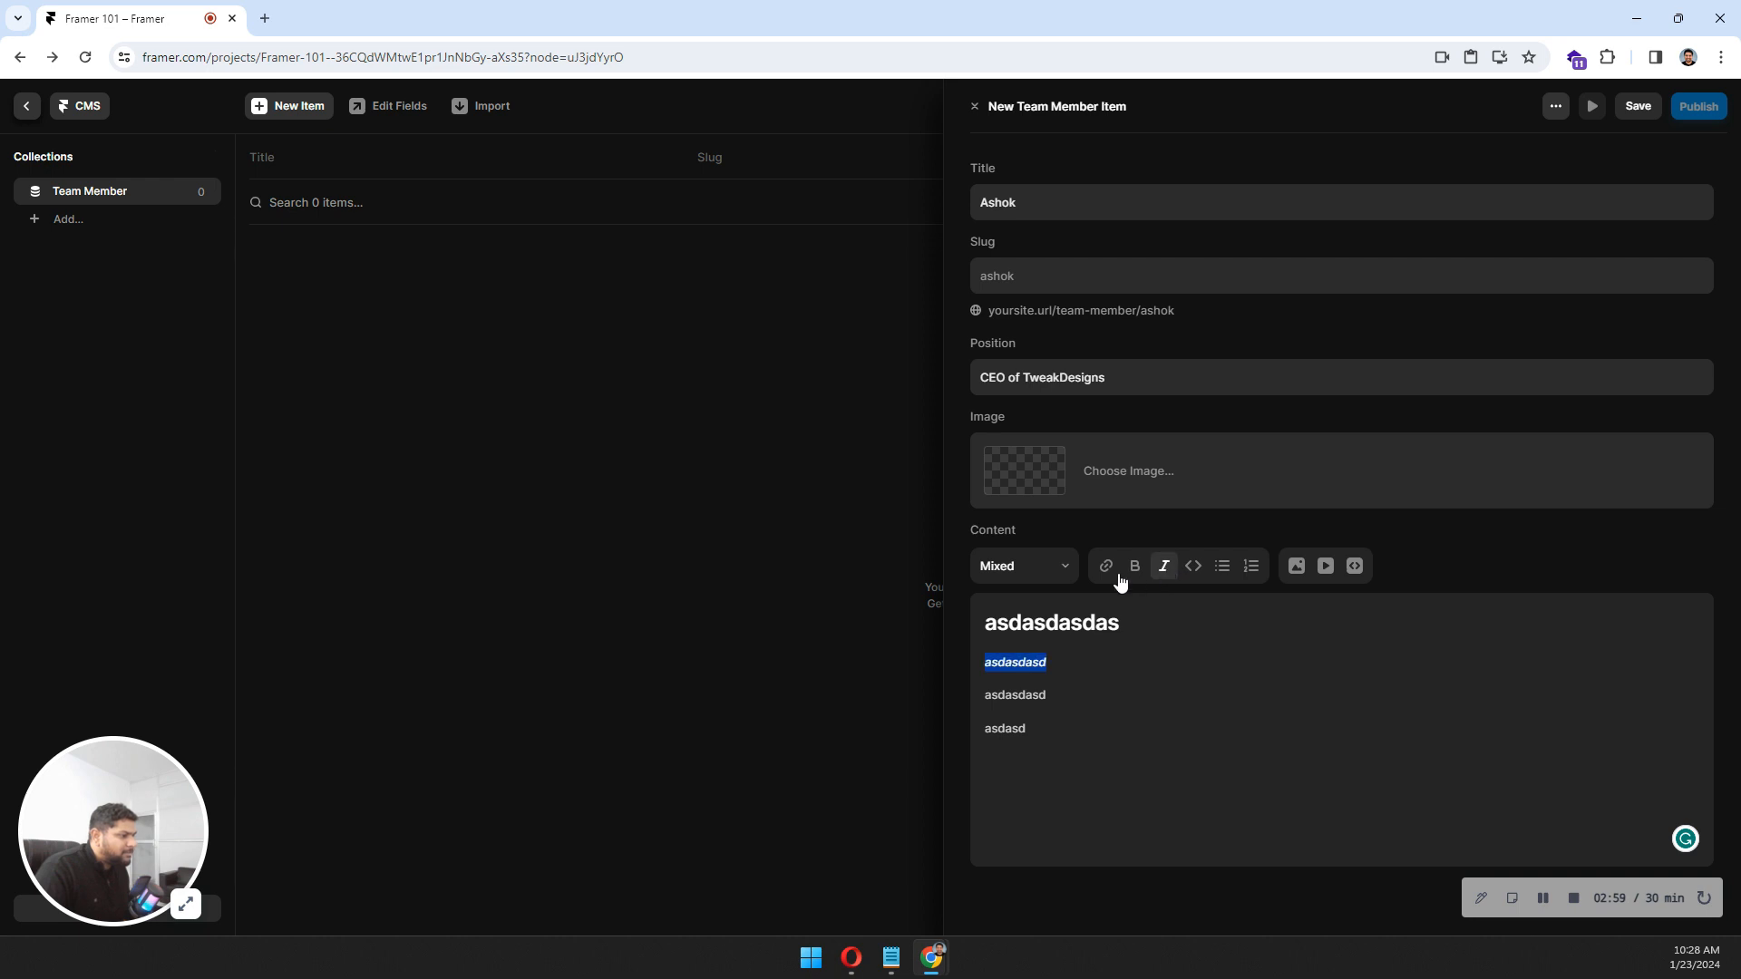
{"action": "left_click", "coordinate": [1134, 569]}
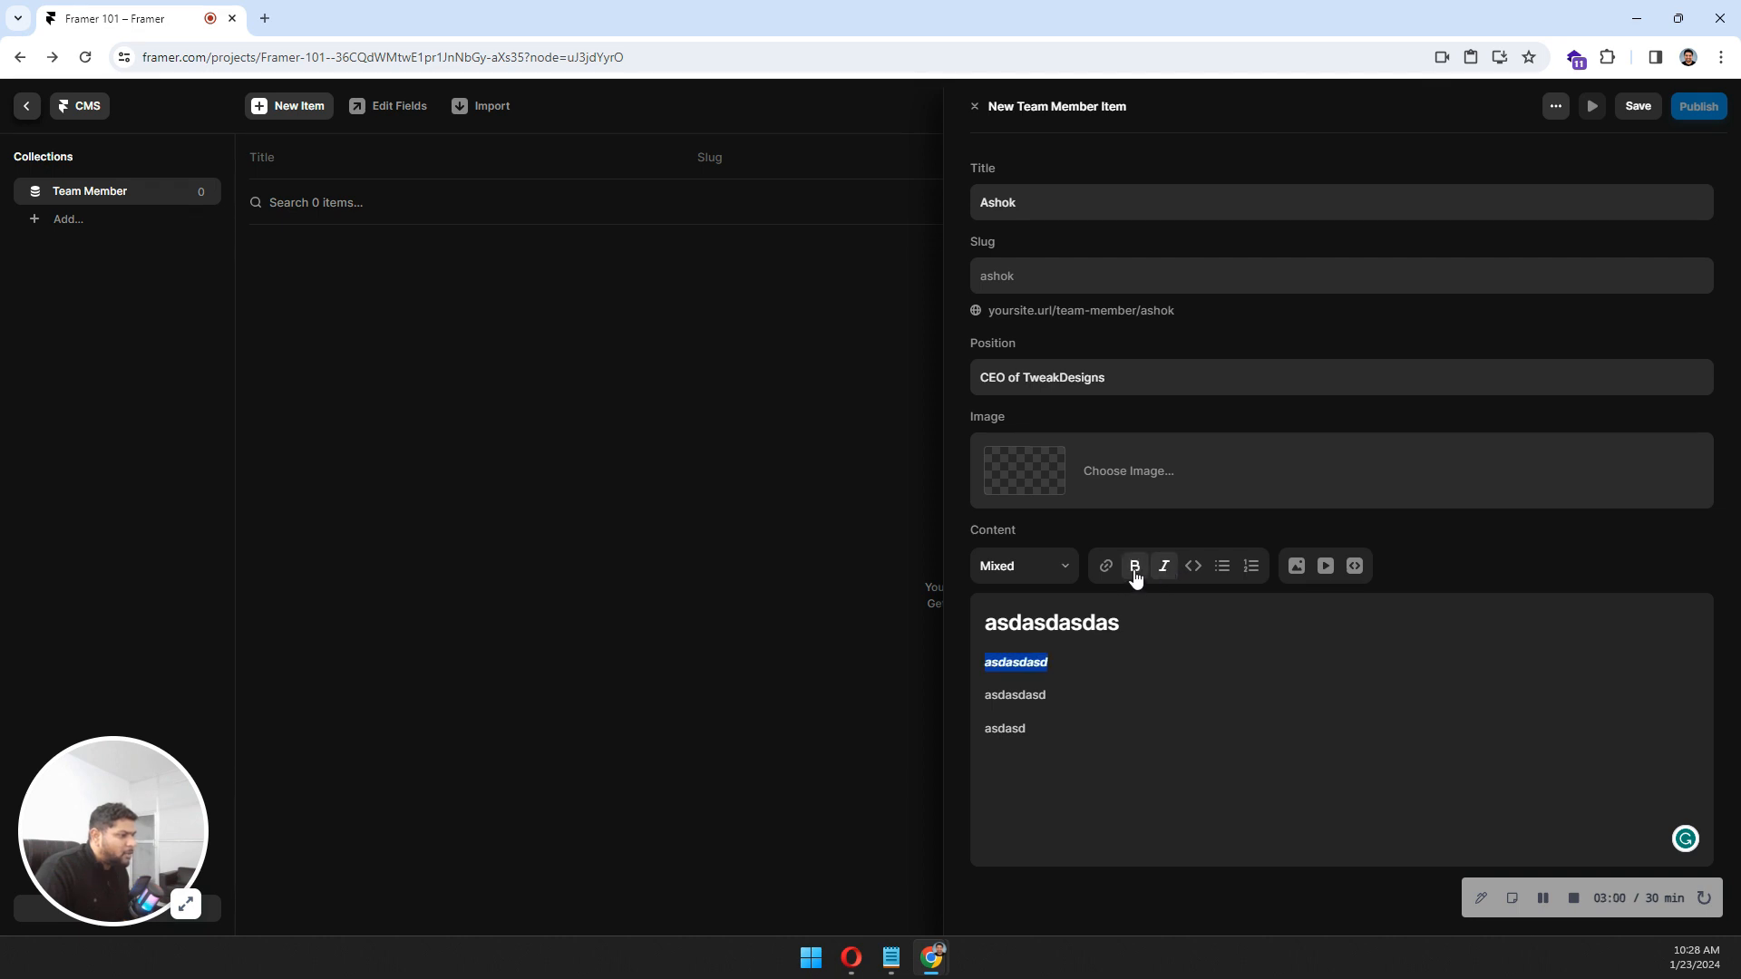
{"action": "left_click", "coordinate": [1194, 568]}
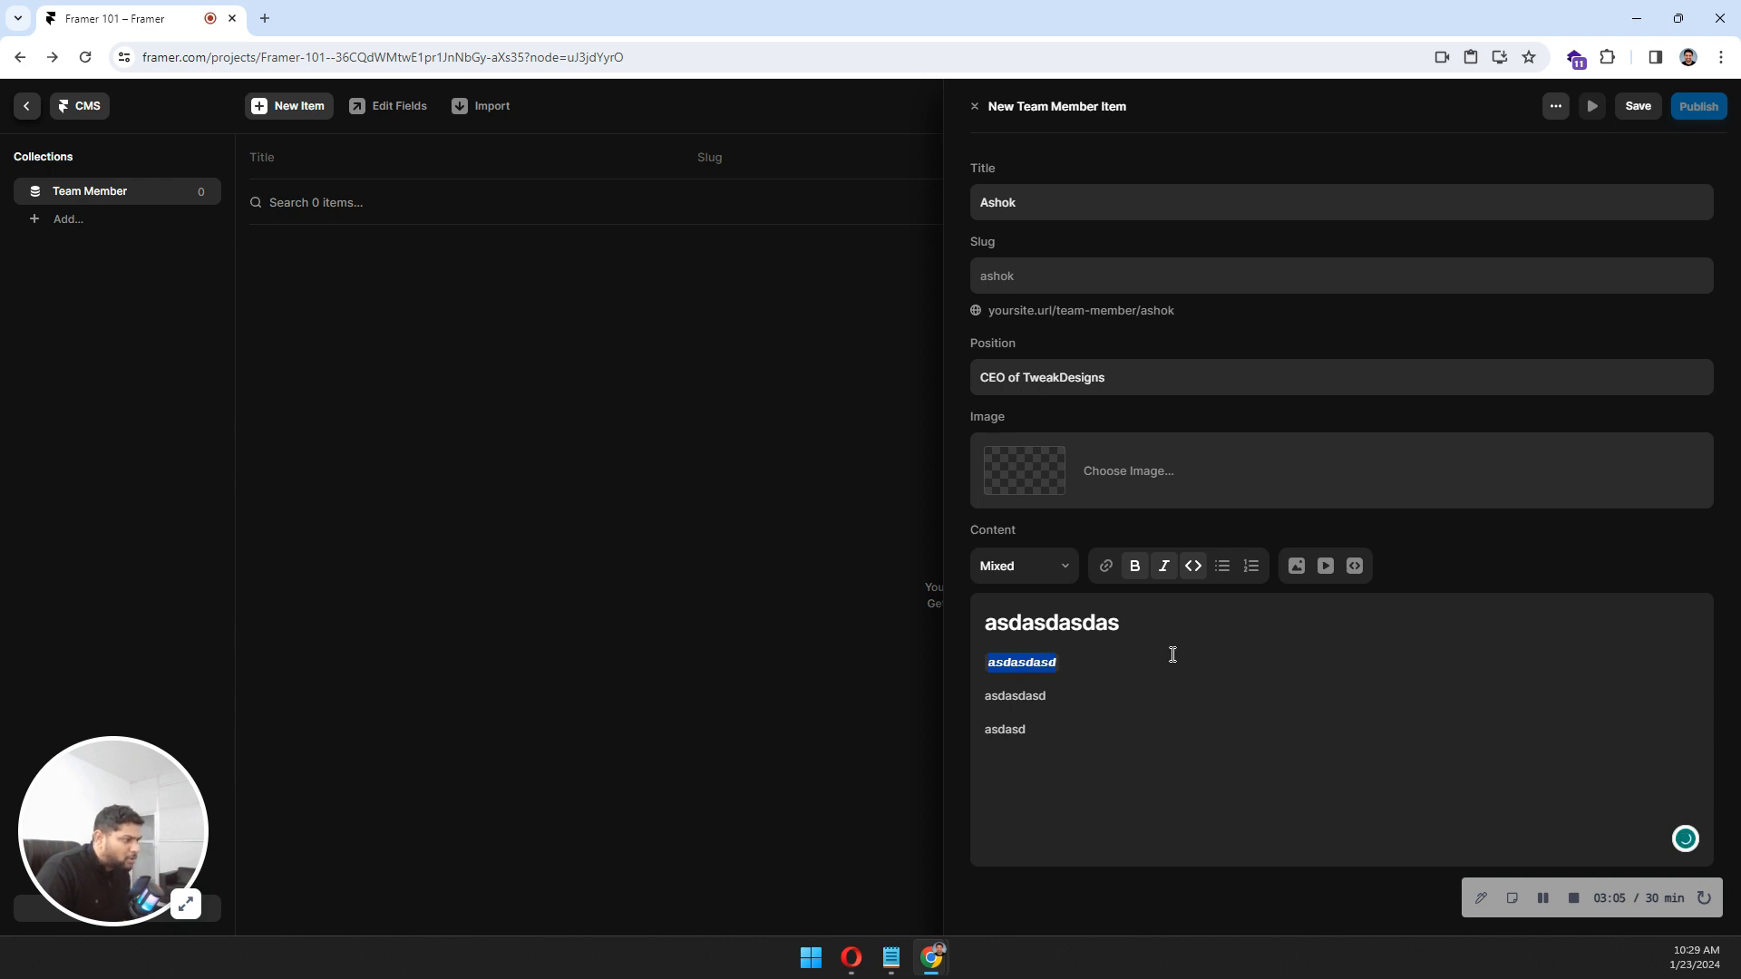
Turn the third line of the Content text into a bulleted list item
{"action": "left_click_drag", "start_coordinate": [1056, 698], "coordinate": [983, 695]}
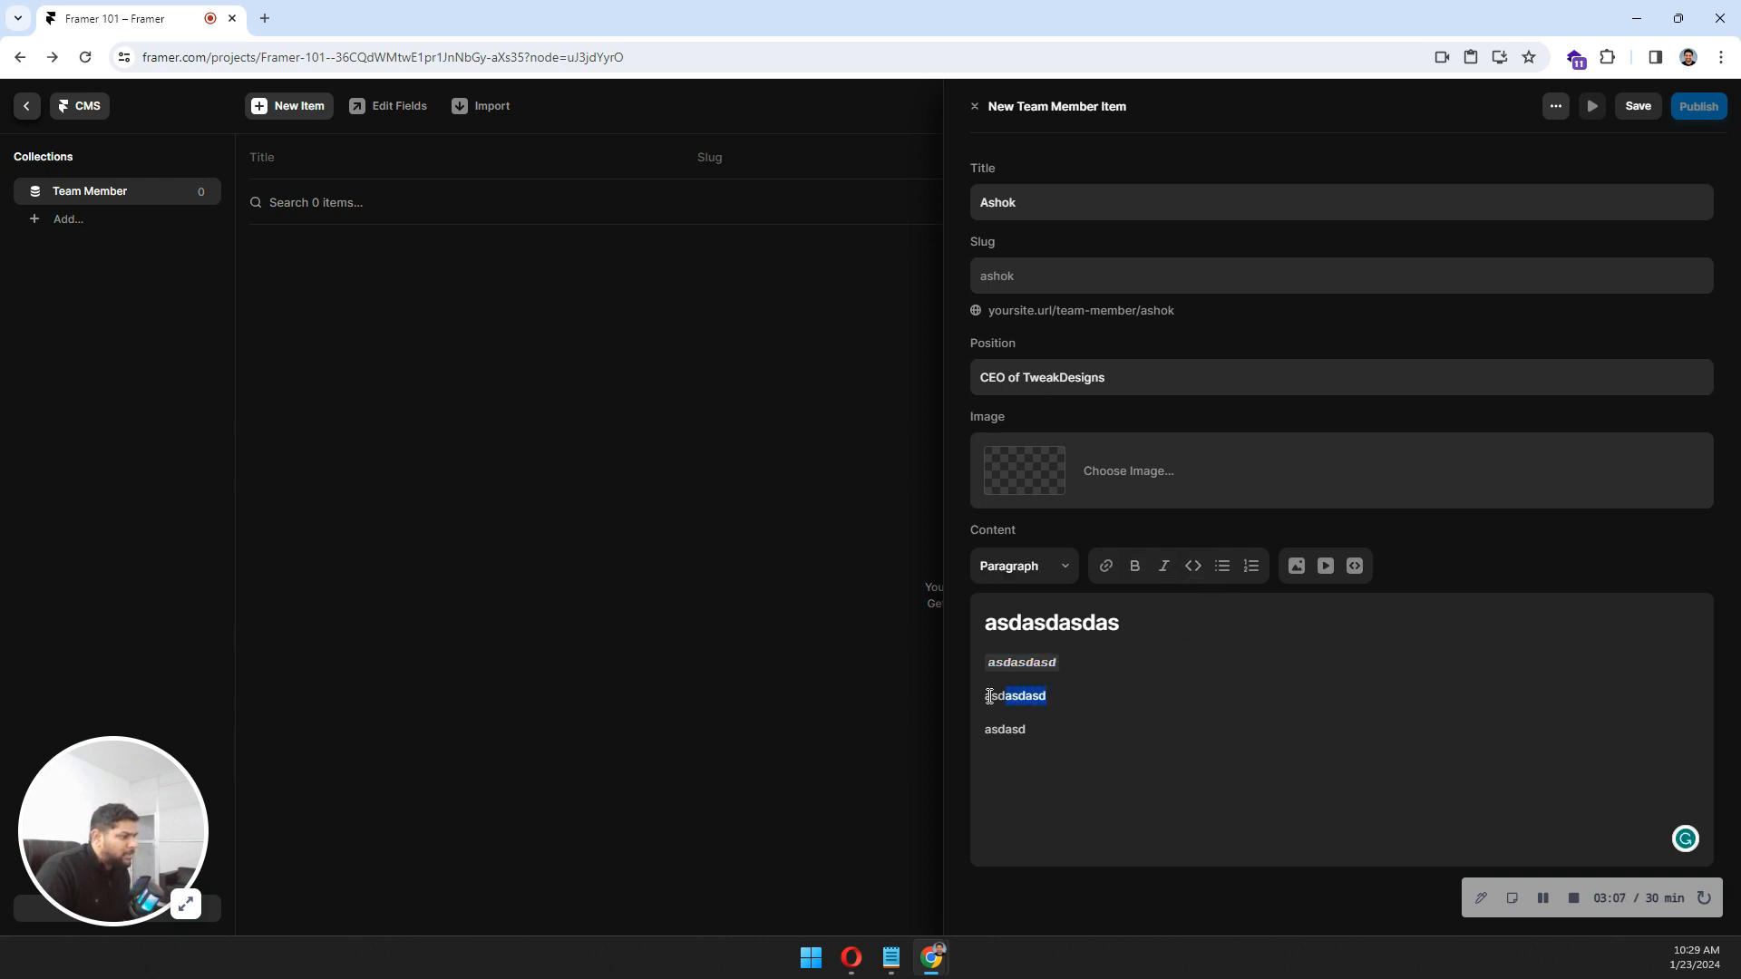
{"action": "left_click", "coordinate": [1221, 568]}
{"action": "left_click", "coordinate": [1063, 703]}
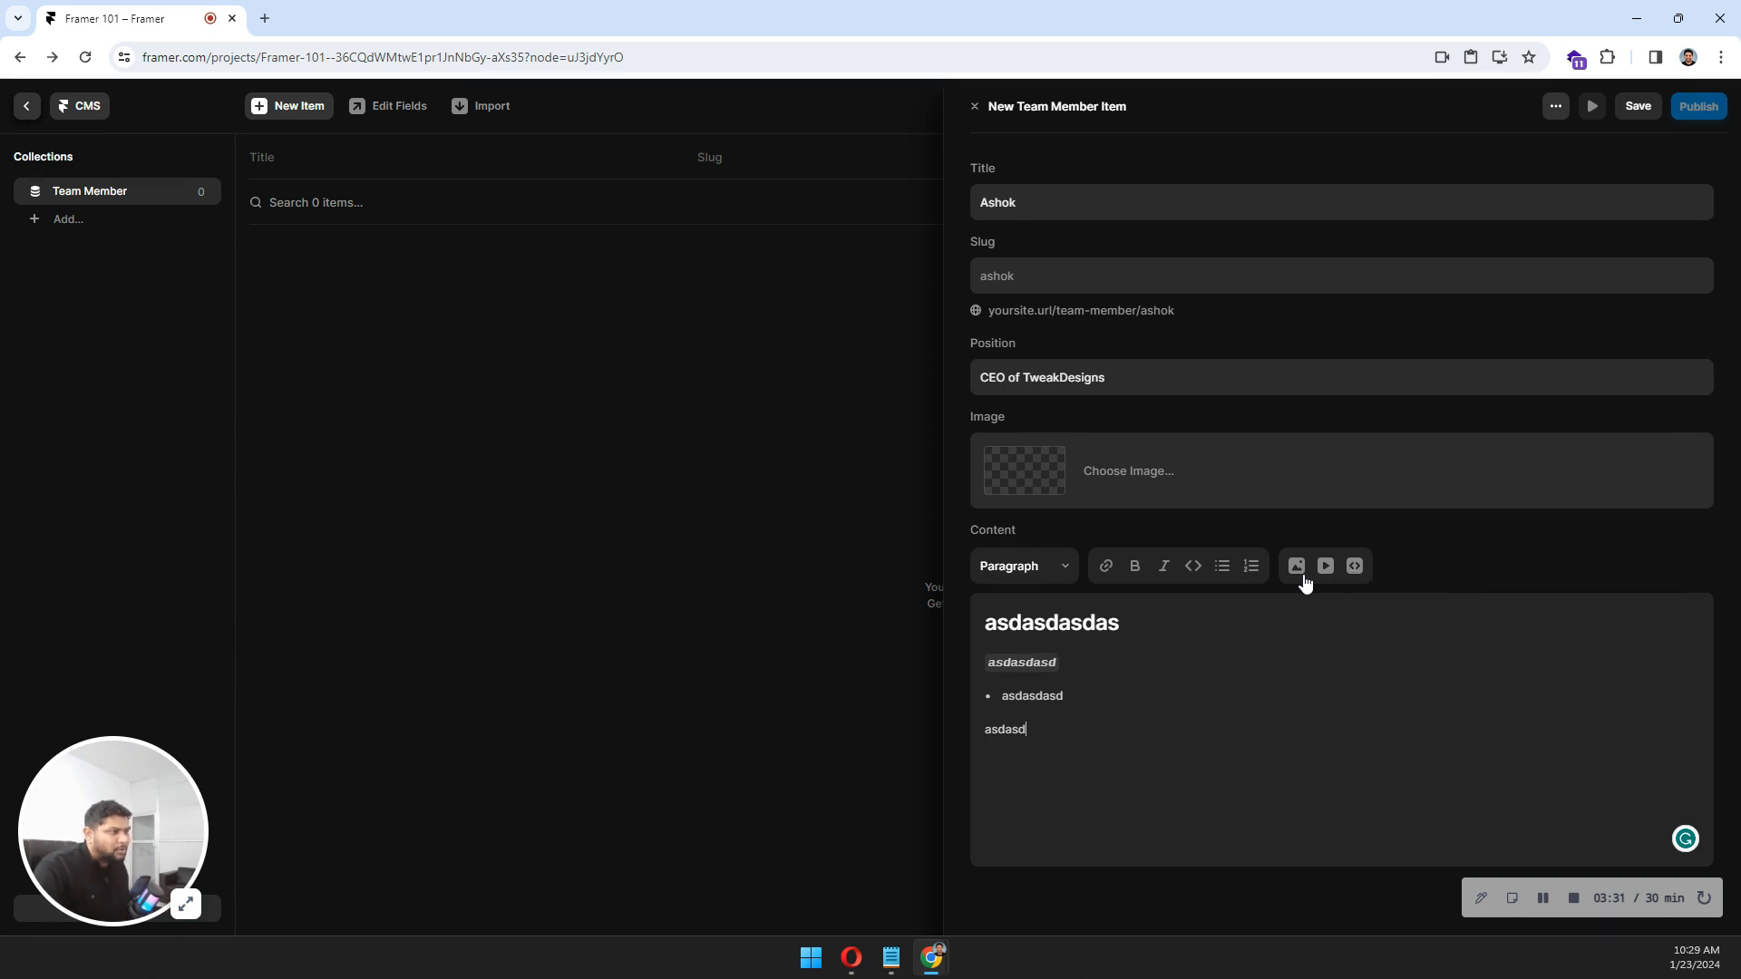
{"action": "left_click", "coordinate": [1216, 695]}
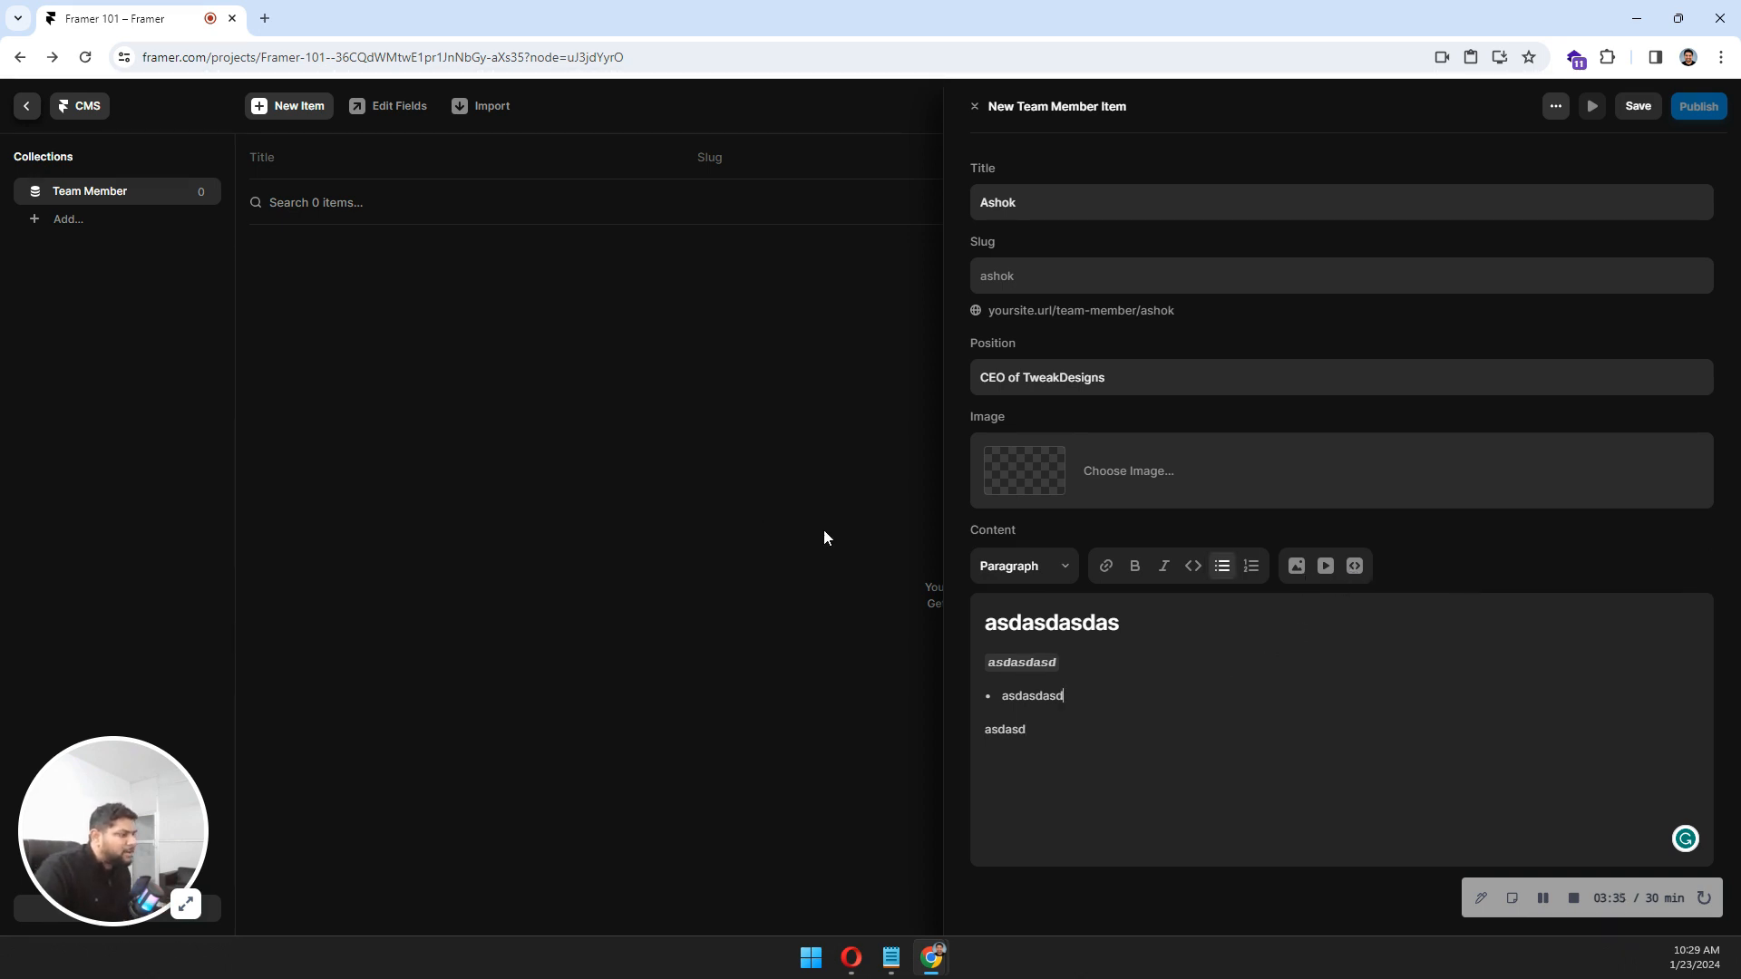
Close the new team member item with its changes saved and return from the CMS to the page canvas
{"action": "left_click", "coordinate": [828, 497]}
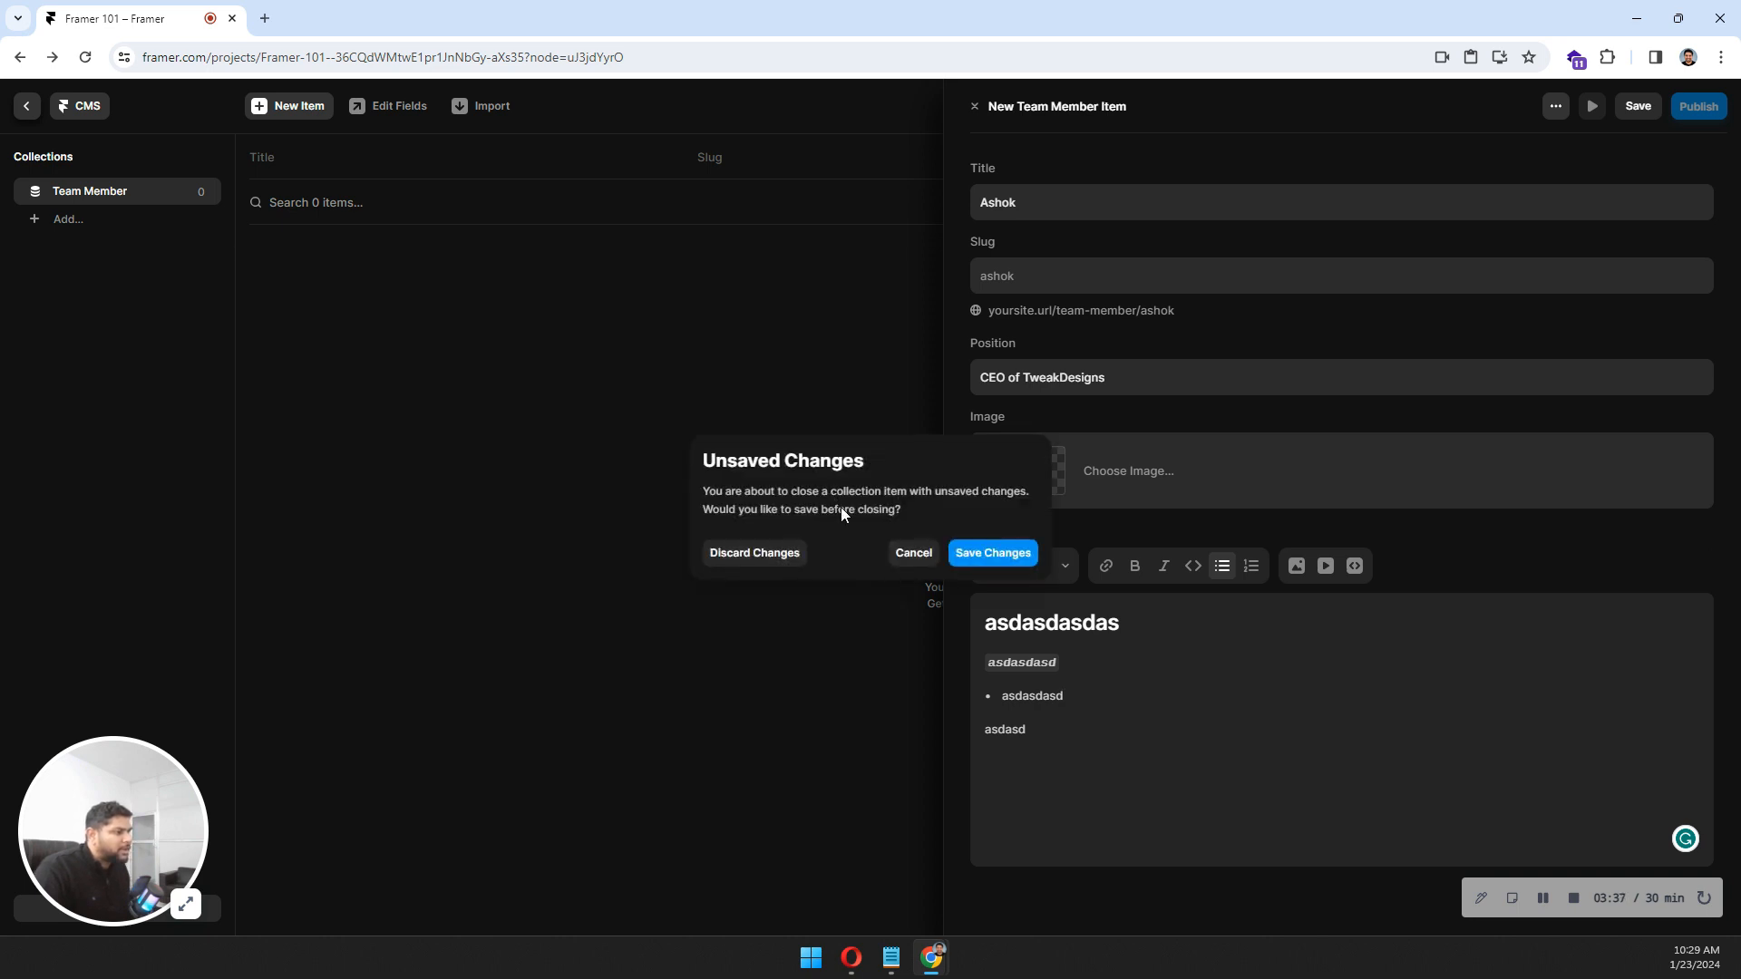
{"action": "left_click", "coordinate": [994, 551]}
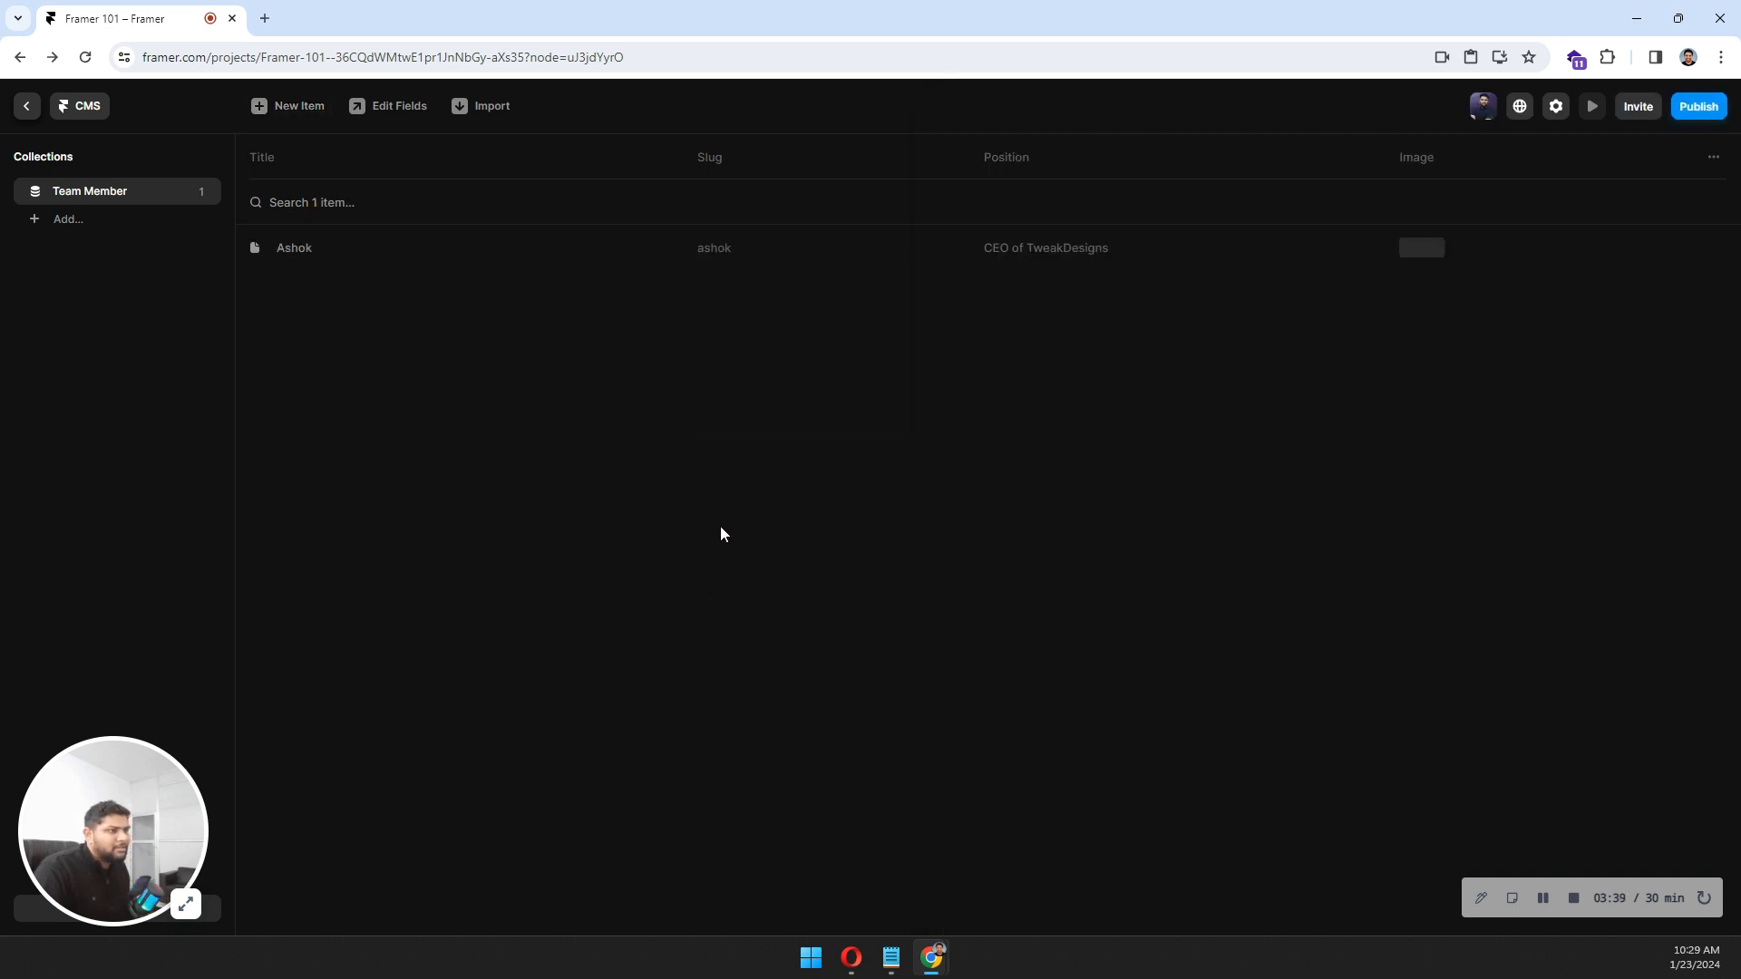
{"action": "left_click", "coordinate": [56, 112]}
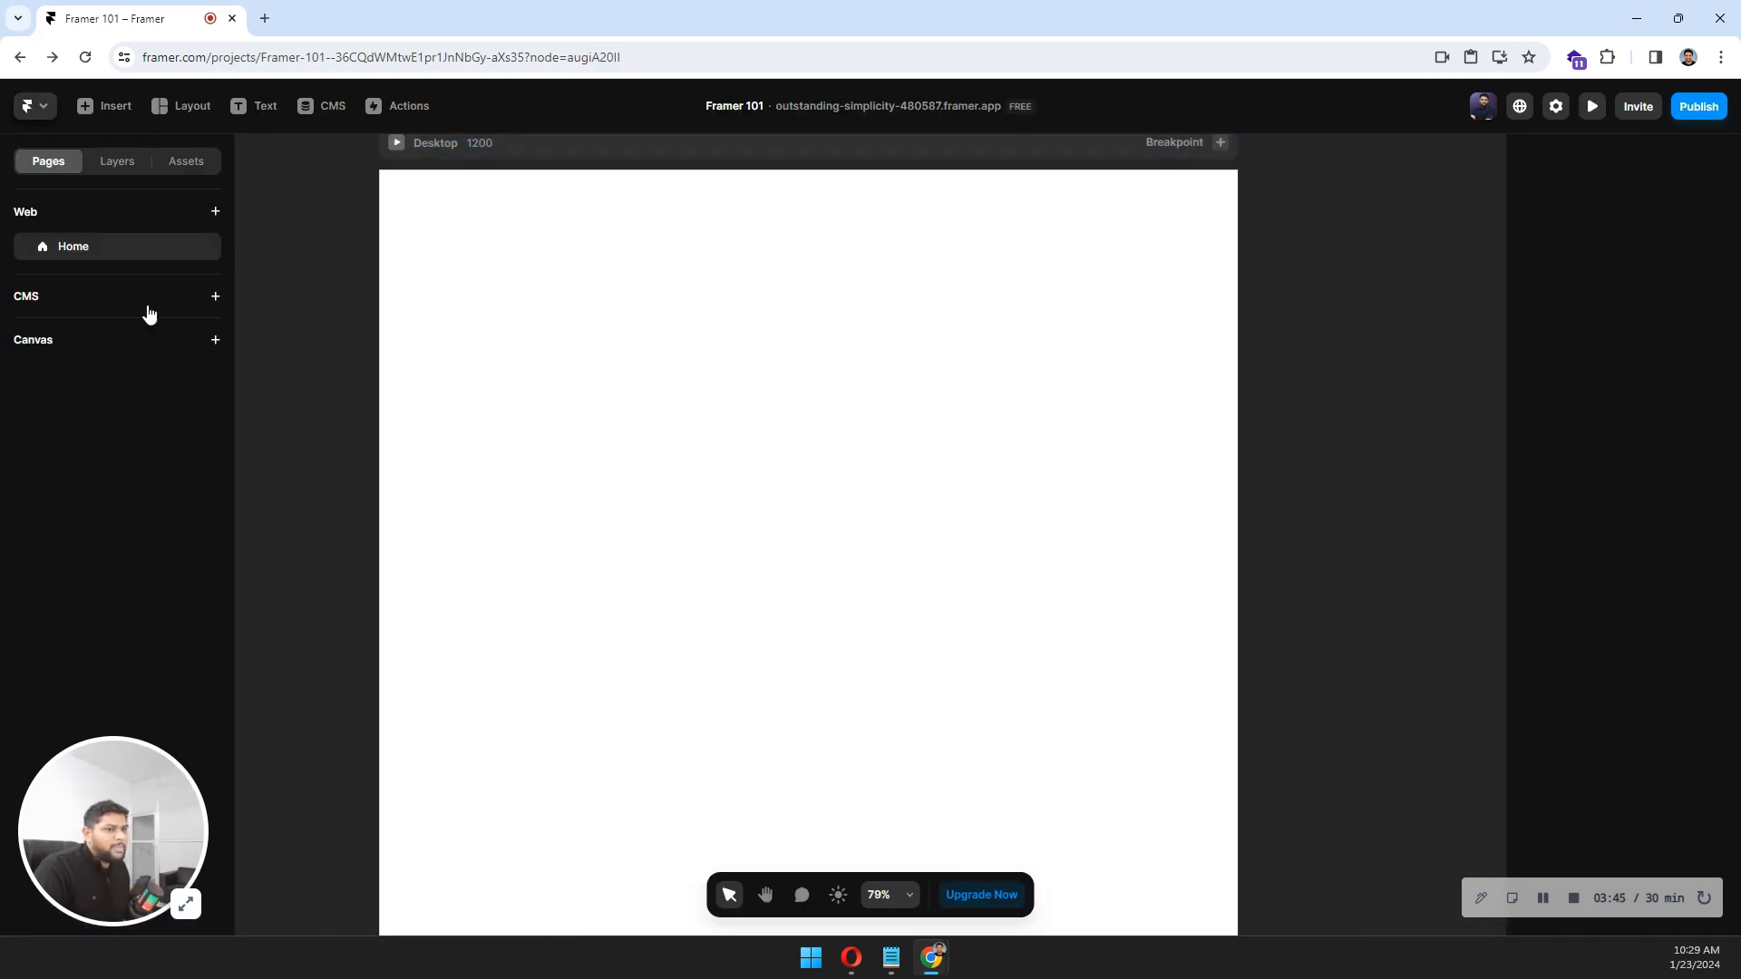
Add an Index page for the Team Member collection
{"action": "left_click", "coordinate": [211, 305]}
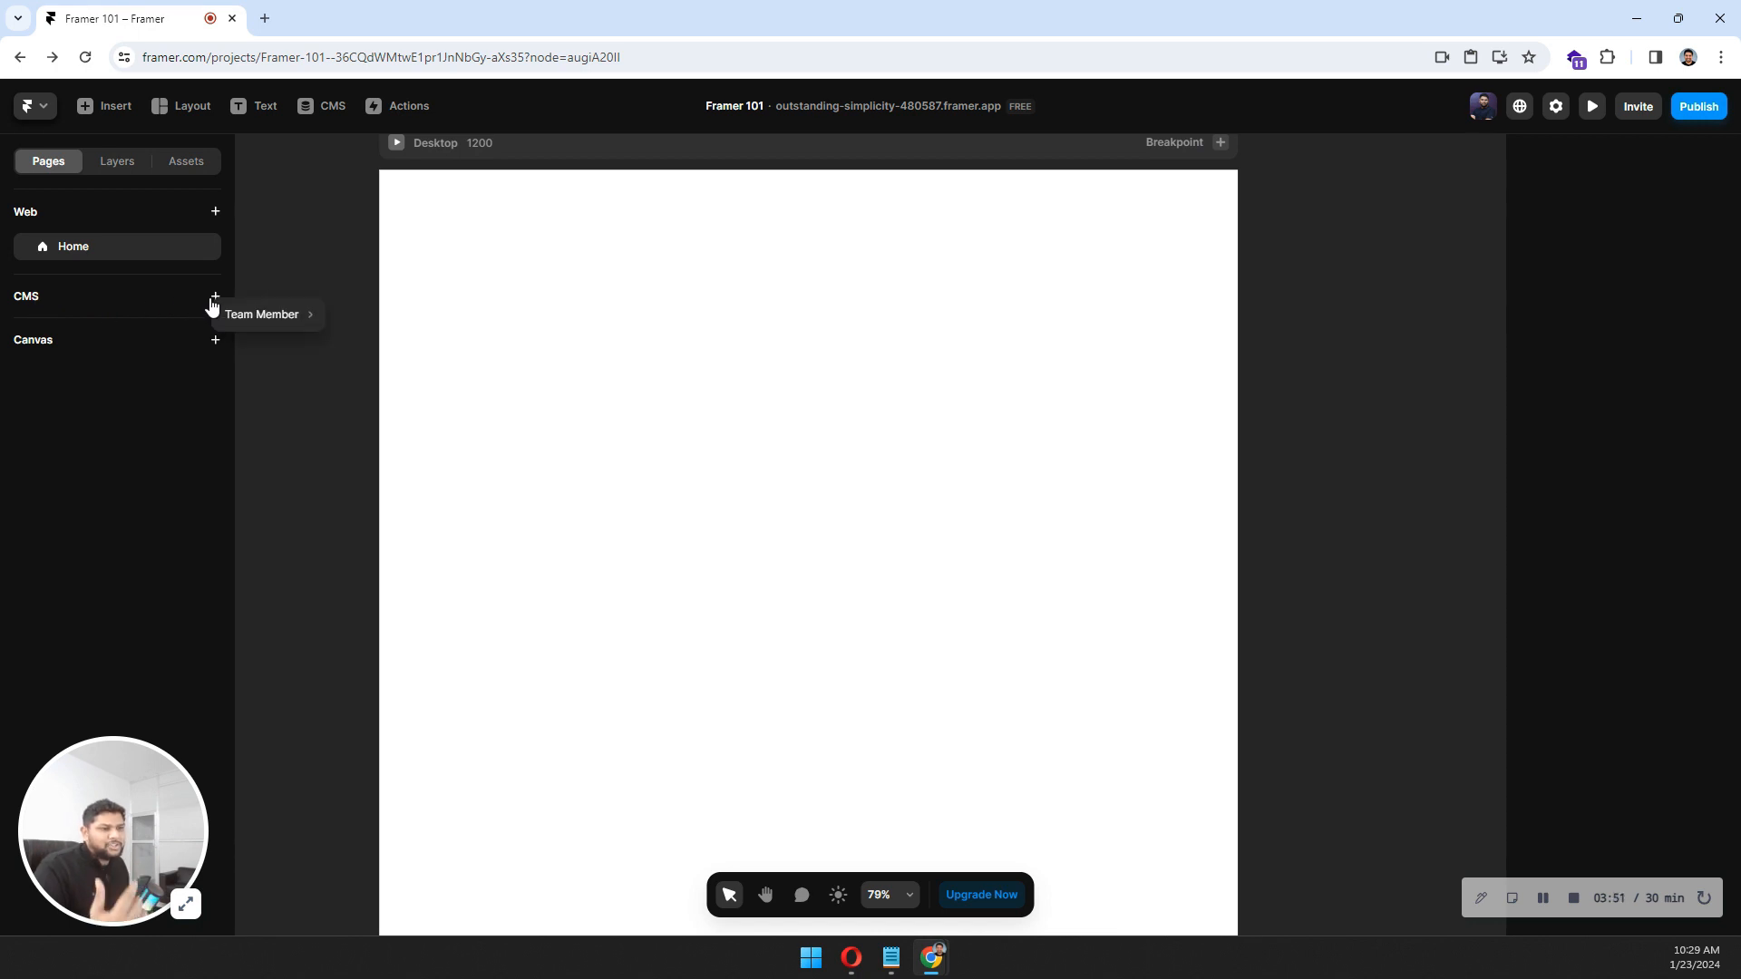
{"action": "mouse_move", "coordinate": [230, 318]}
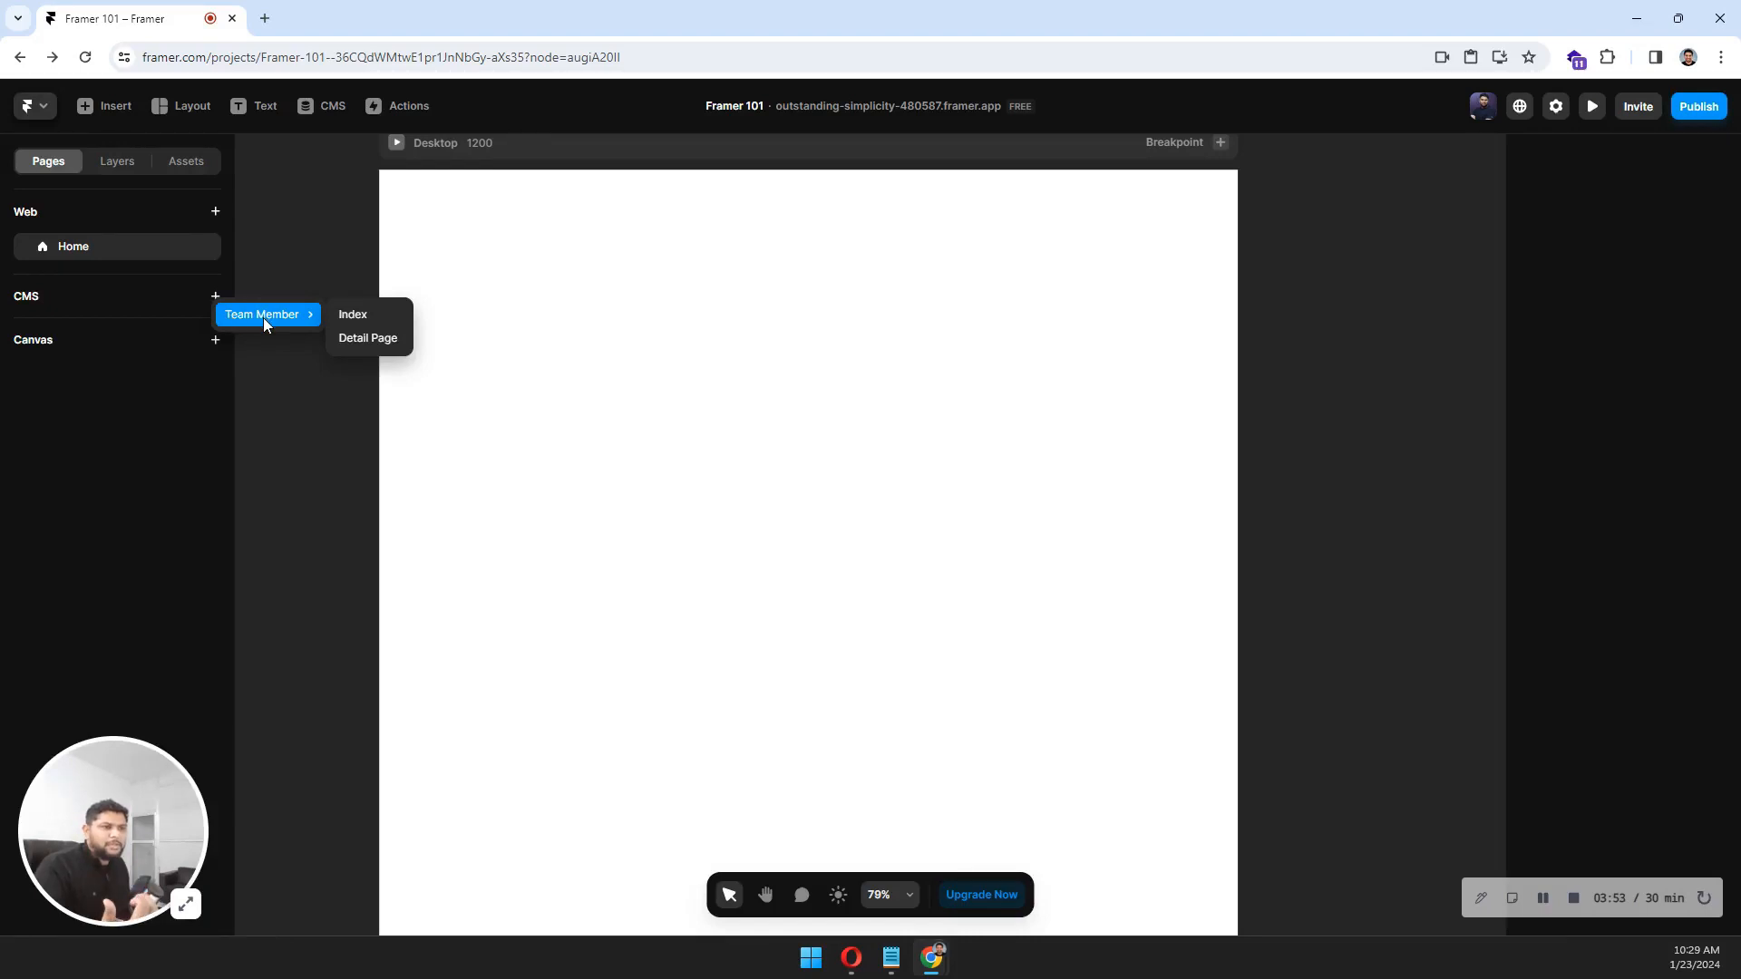
{"action": "left_click", "coordinate": [347, 314]}
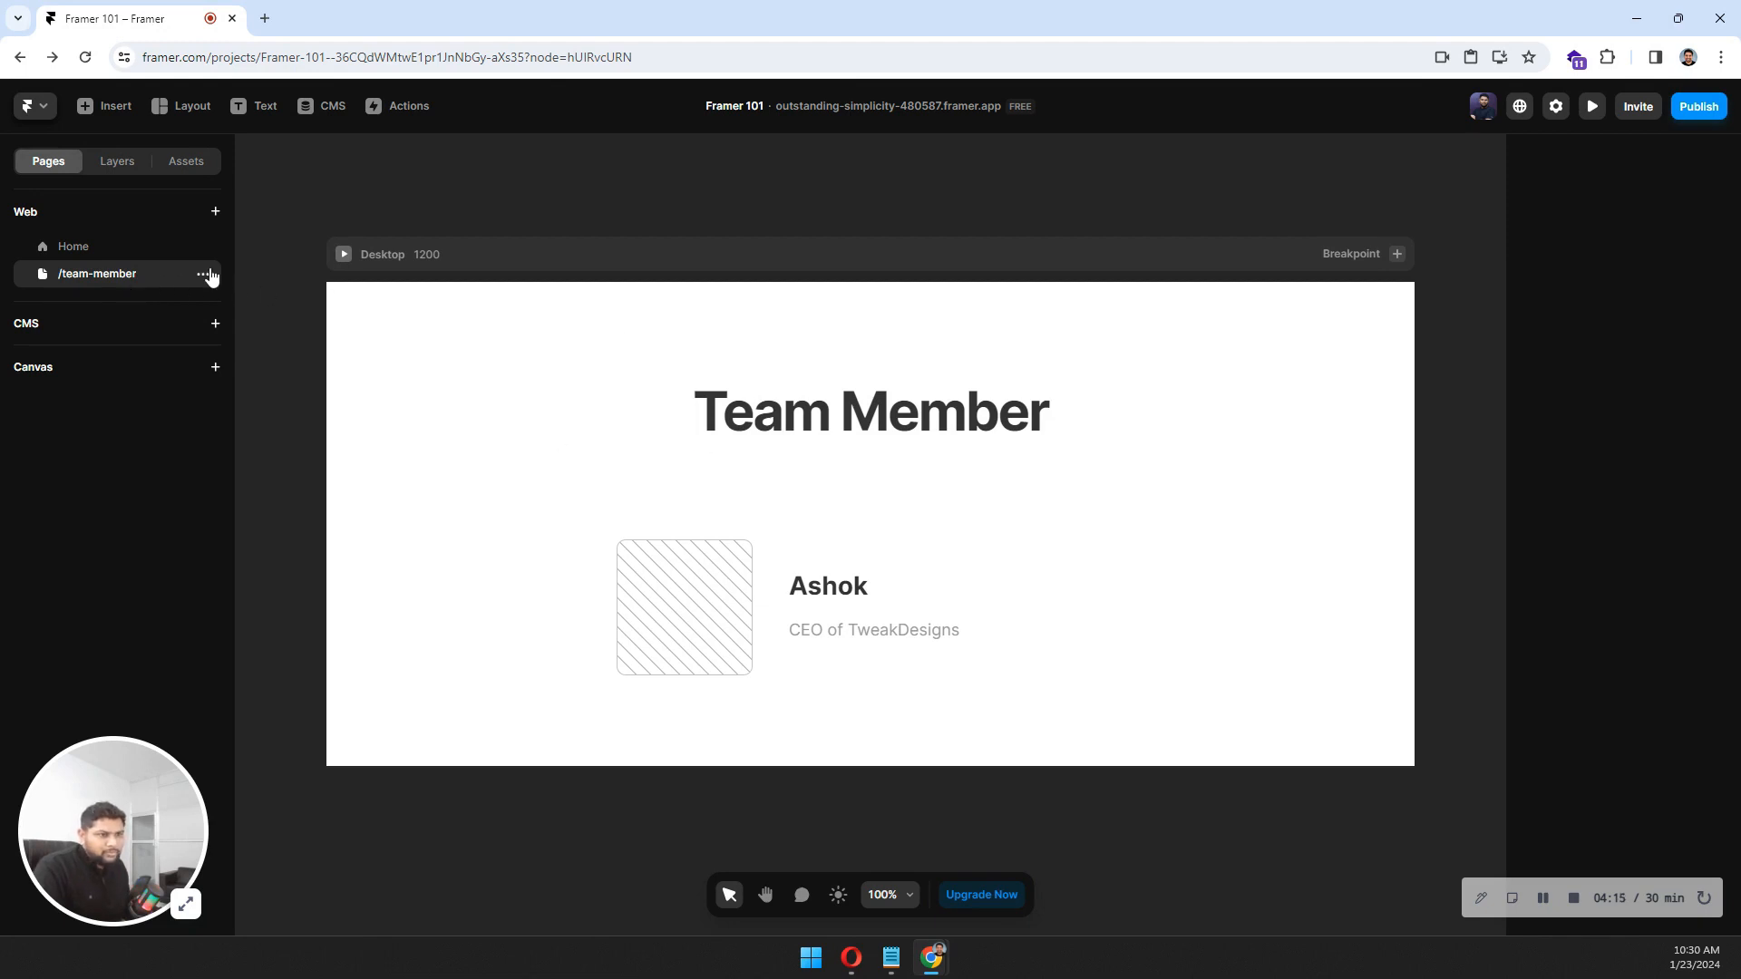
Add a Detail Page for the Team Member collection
{"action": "left_click", "coordinate": [212, 325]}
{"action": "mouse_move", "coordinate": [269, 340]}
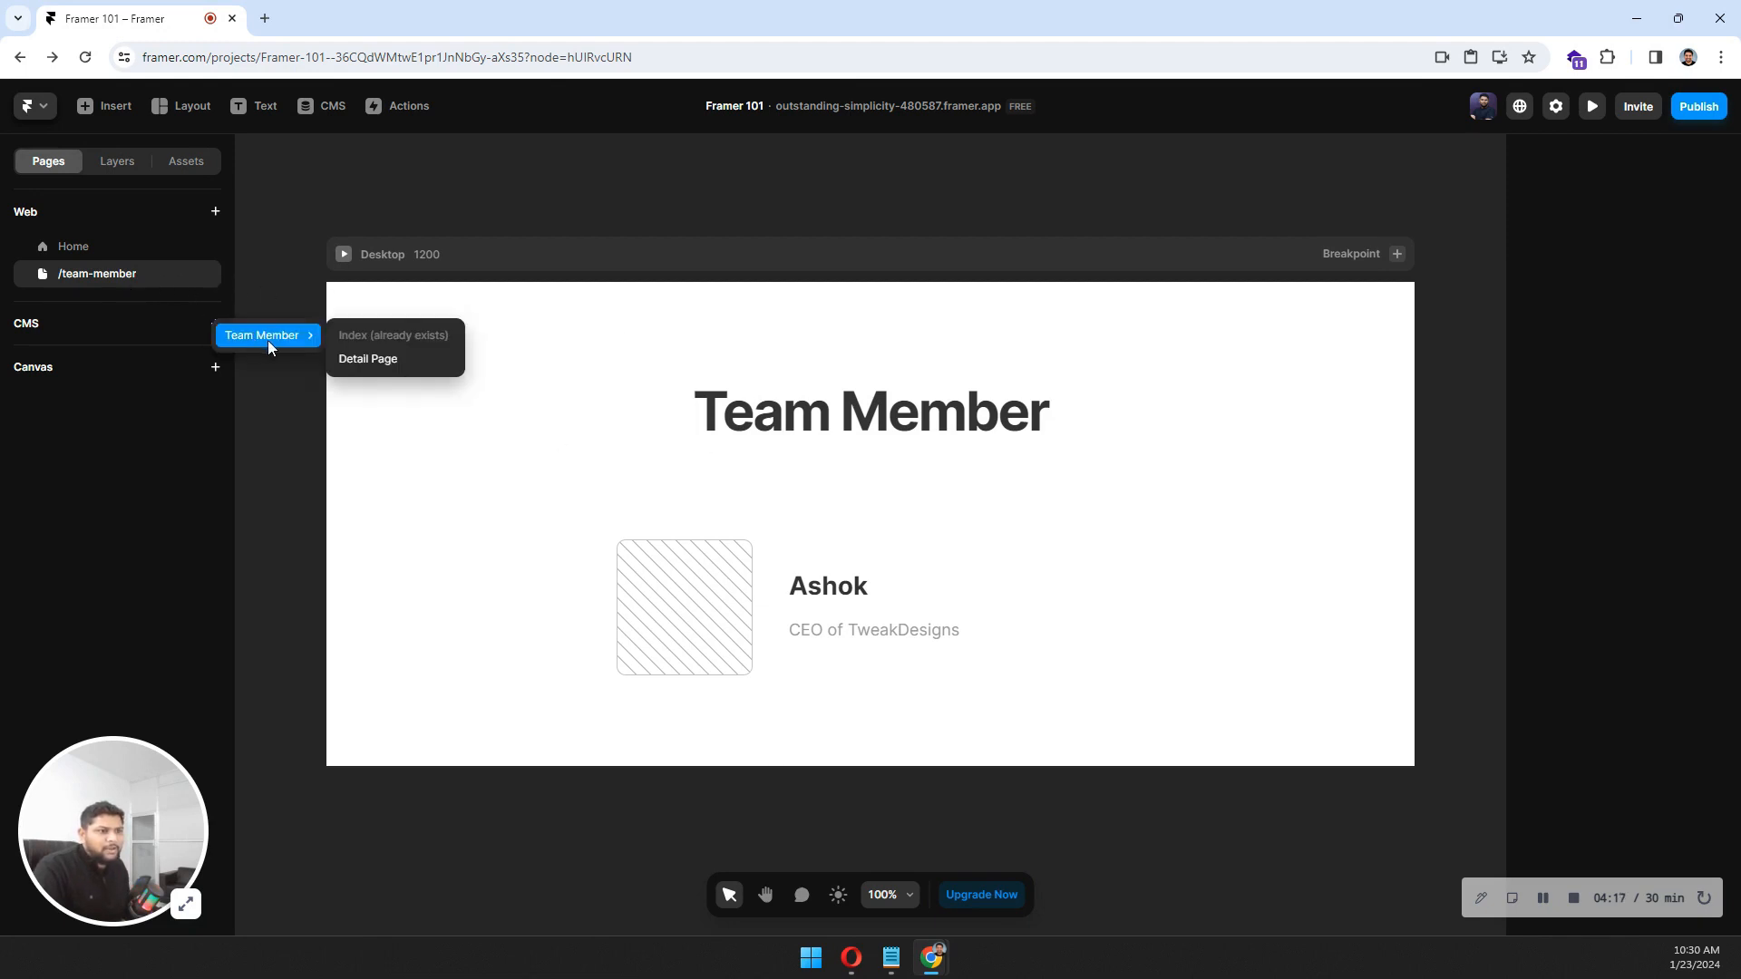
{"action": "left_click", "coordinate": [353, 359]}
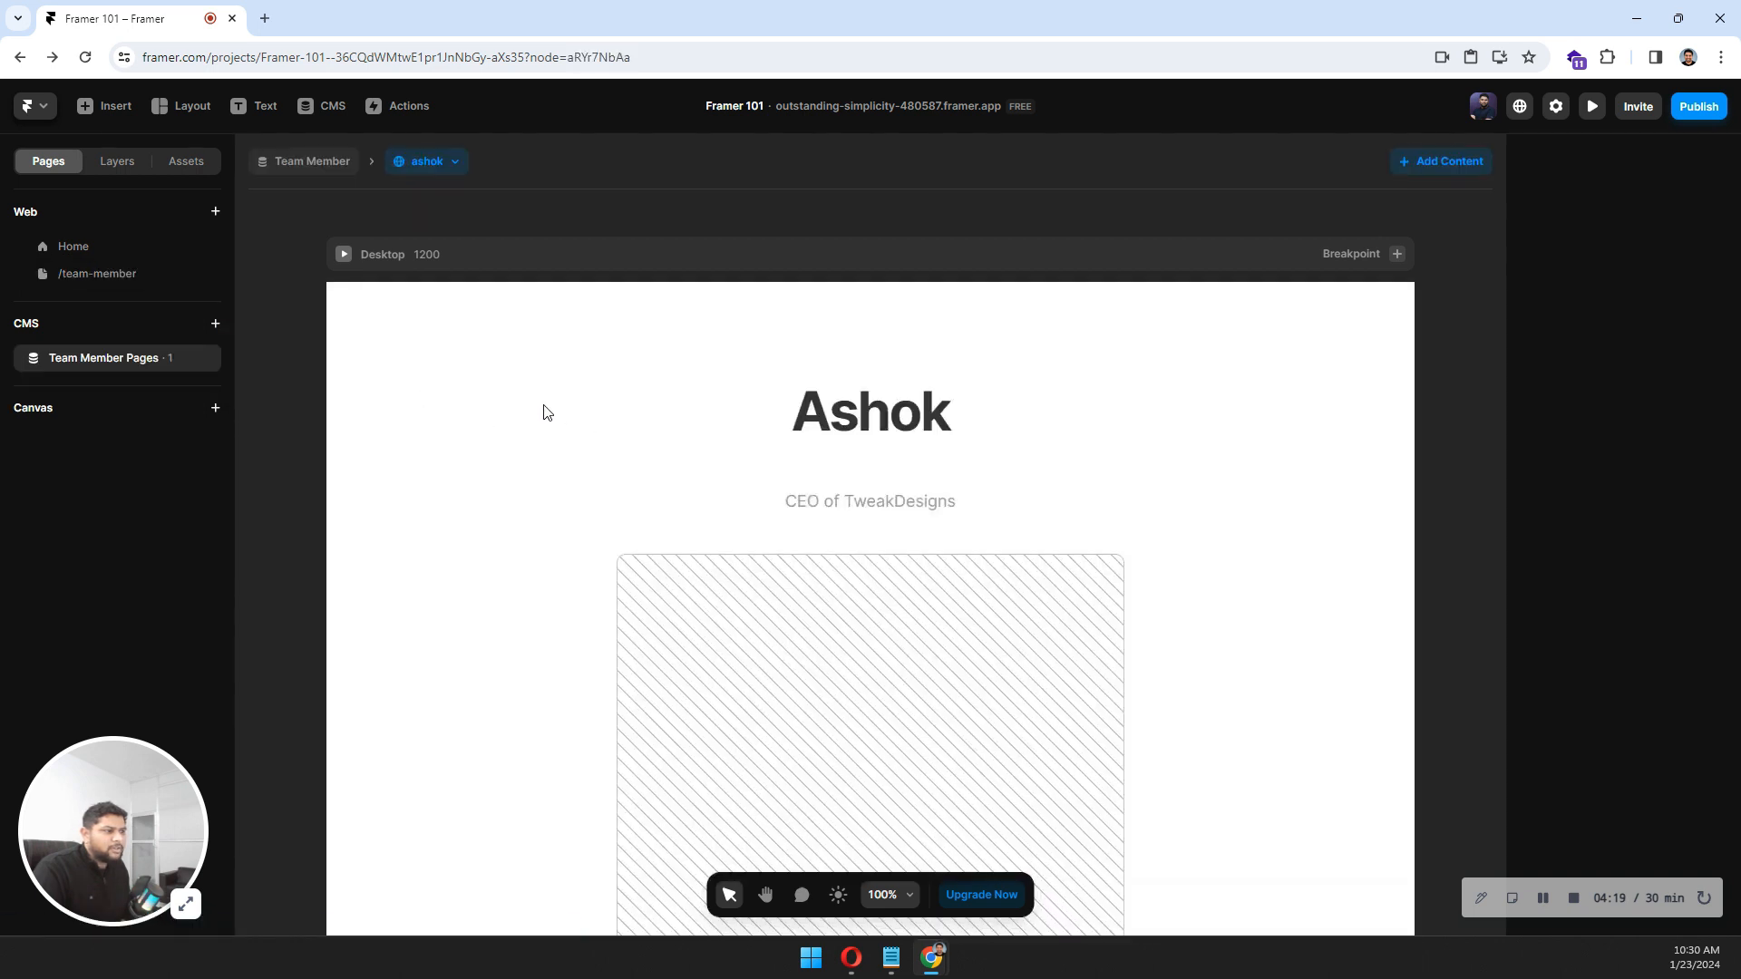
Examine the detail page's layout, selecting its image placeholder, position text and name heading
{"action": "scroll", "coordinate": [542, 407], "scroll_direction": "down", "scroll_amount": 2}
{"action": "scroll", "coordinate": [536, 404], "scroll_direction": "down", "scroll_amount": 3}
{"action": "scroll", "coordinate": [536, 404], "scroll_direction": "up", "scroll_amount": 4}
{"action": "scroll", "coordinate": [536, 405], "scroll_direction": "down", "scroll_amount": 4}
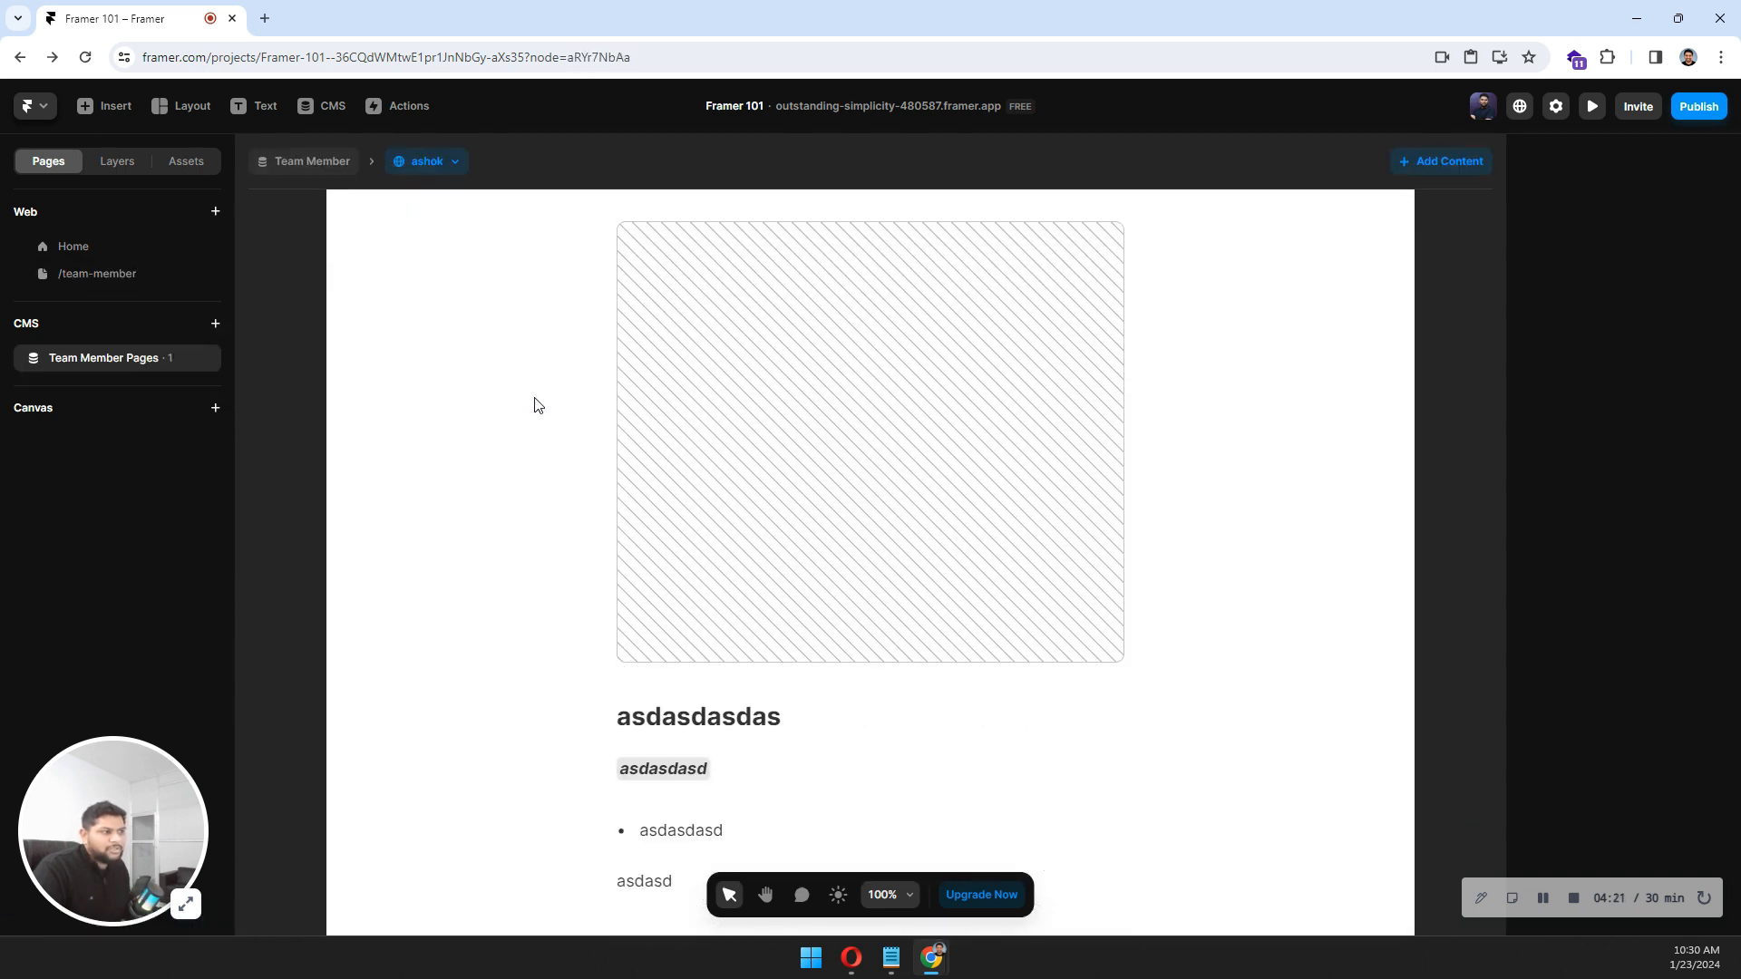
{"action": "left_click", "coordinate": [812, 599]}
{"action": "scroll", "coordinate": [813, 599], "scroll_direction": "up", "scroll_amount": 3}
{"action": "left_click", "coordinate": [898, 439]}
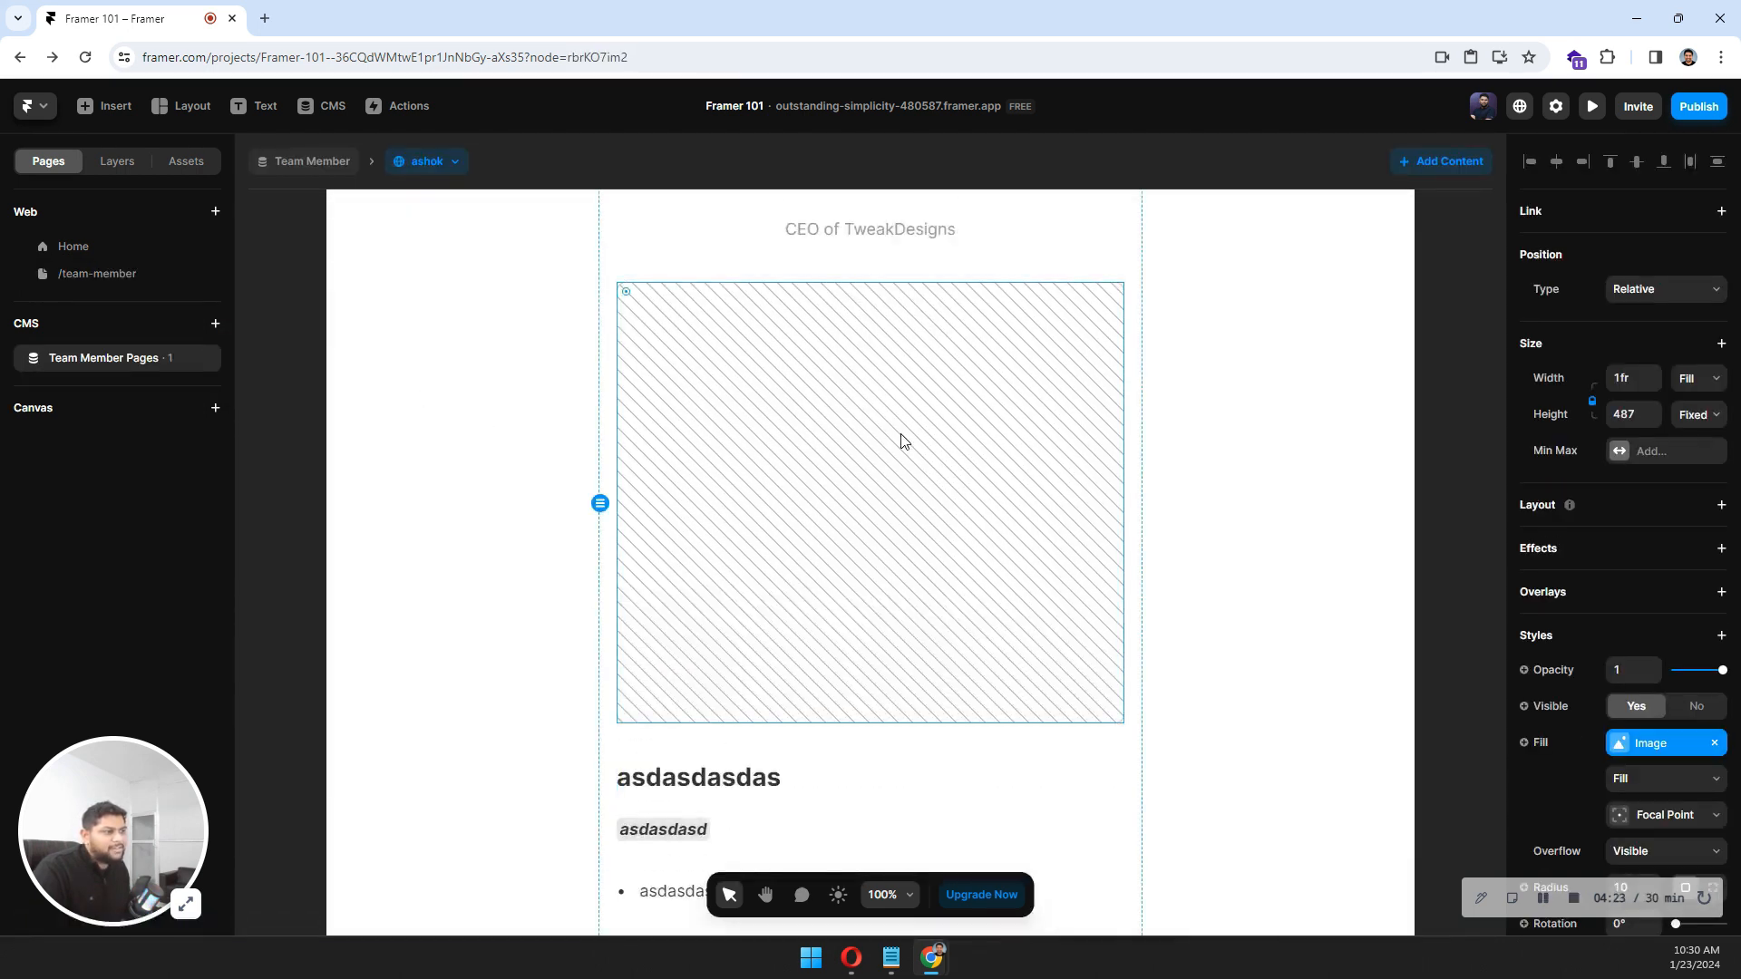
{"action": "scroll", "coordinate": [884, 417], "scroll_direction": "up", "scroll_amount": 2}
{"action": "left_click", "coordinate": [872, 383]}
{"action": "left_click", "coordinate": [902, 307]}
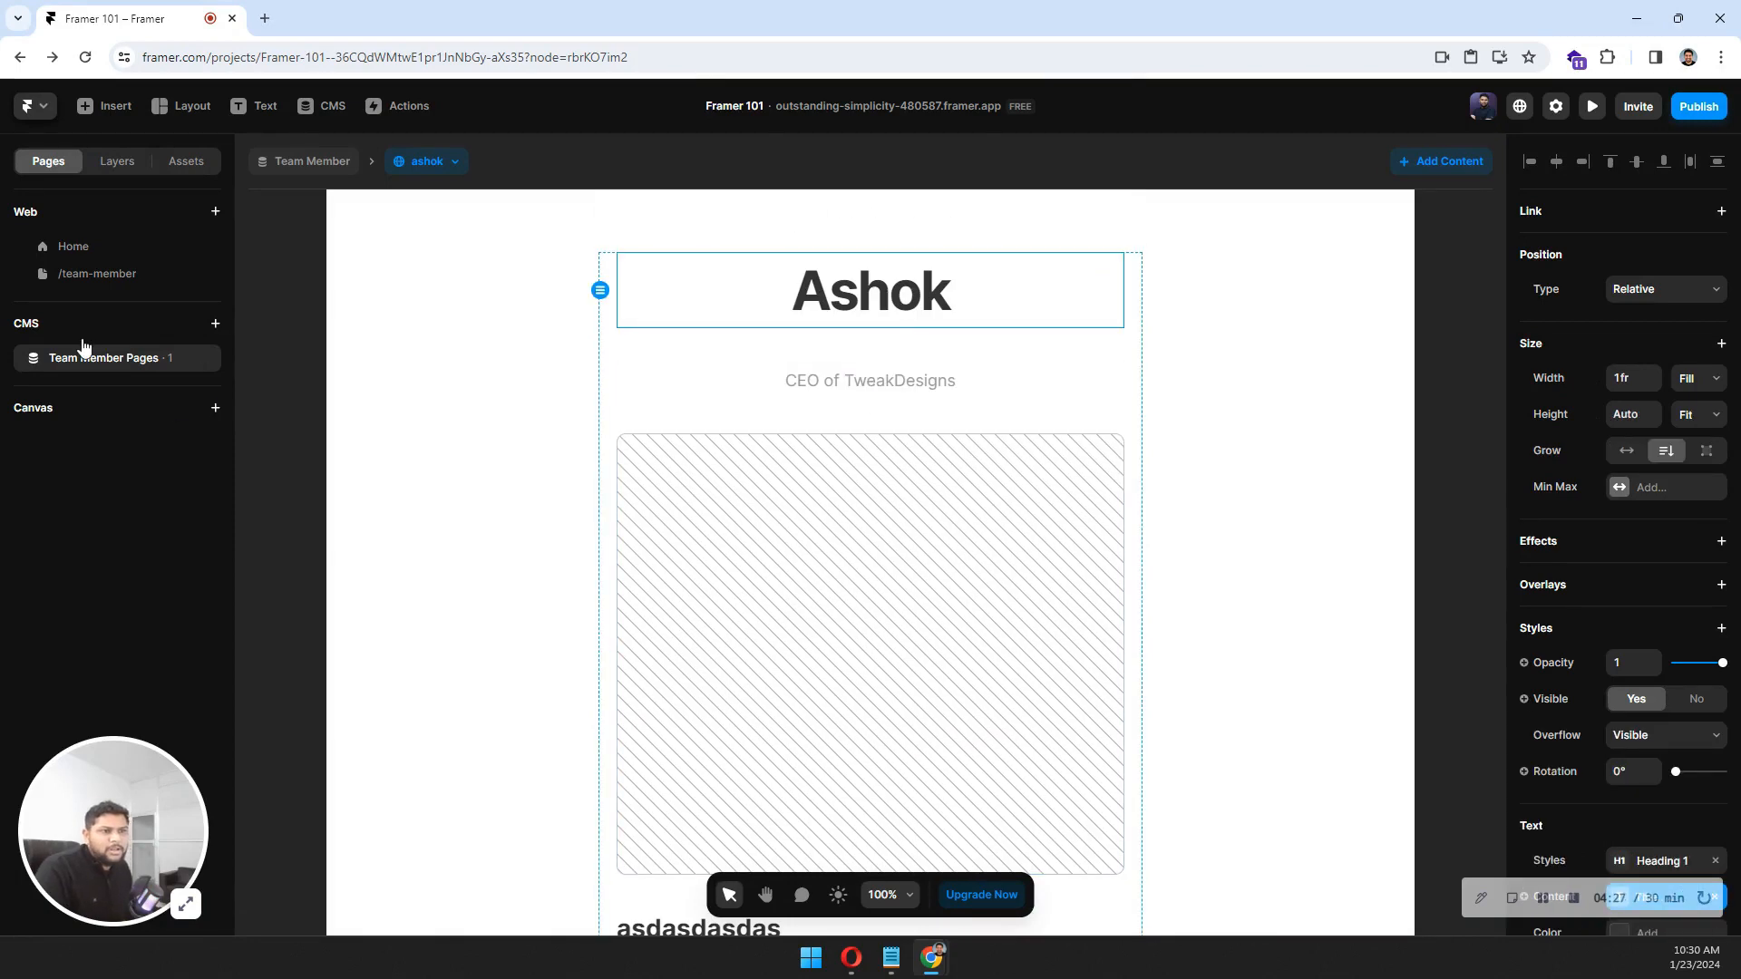
Compare the member listing on the /team-member index page with the layout of the Team Member detail page
{"action": "left_click", "coordinate": [97, 274]}
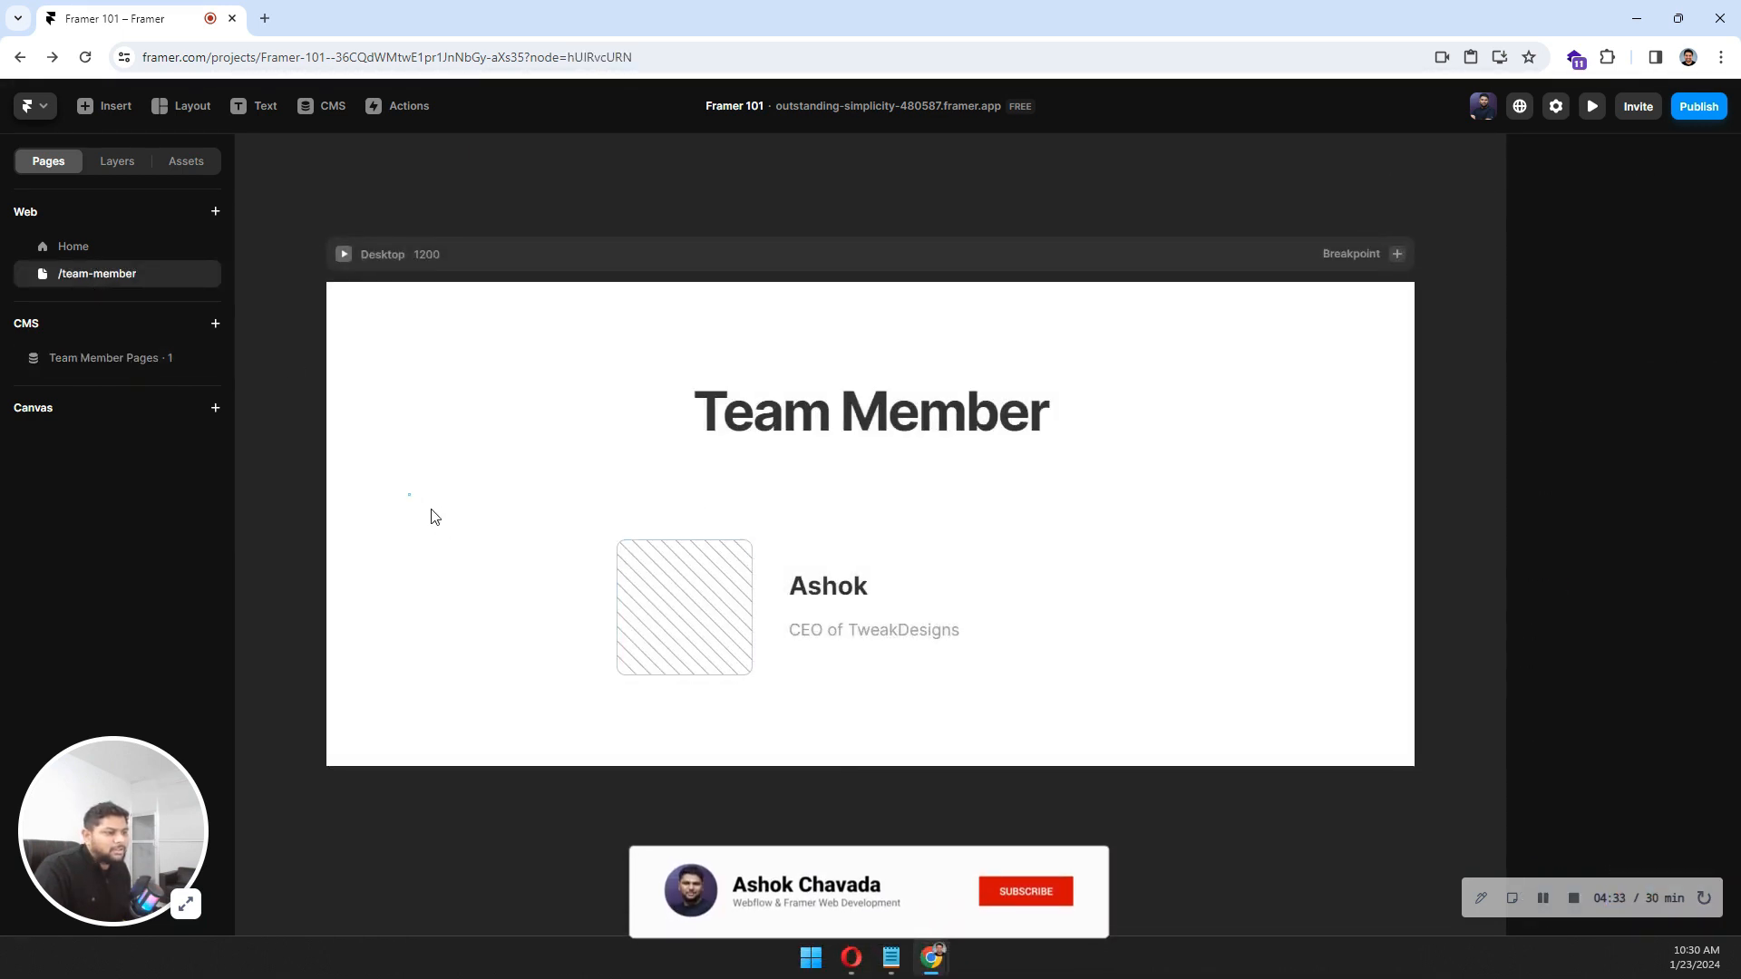
{"action": "left_click_drag", "start_coordinate": [409, 495], "coordinate": [1239, 706]}
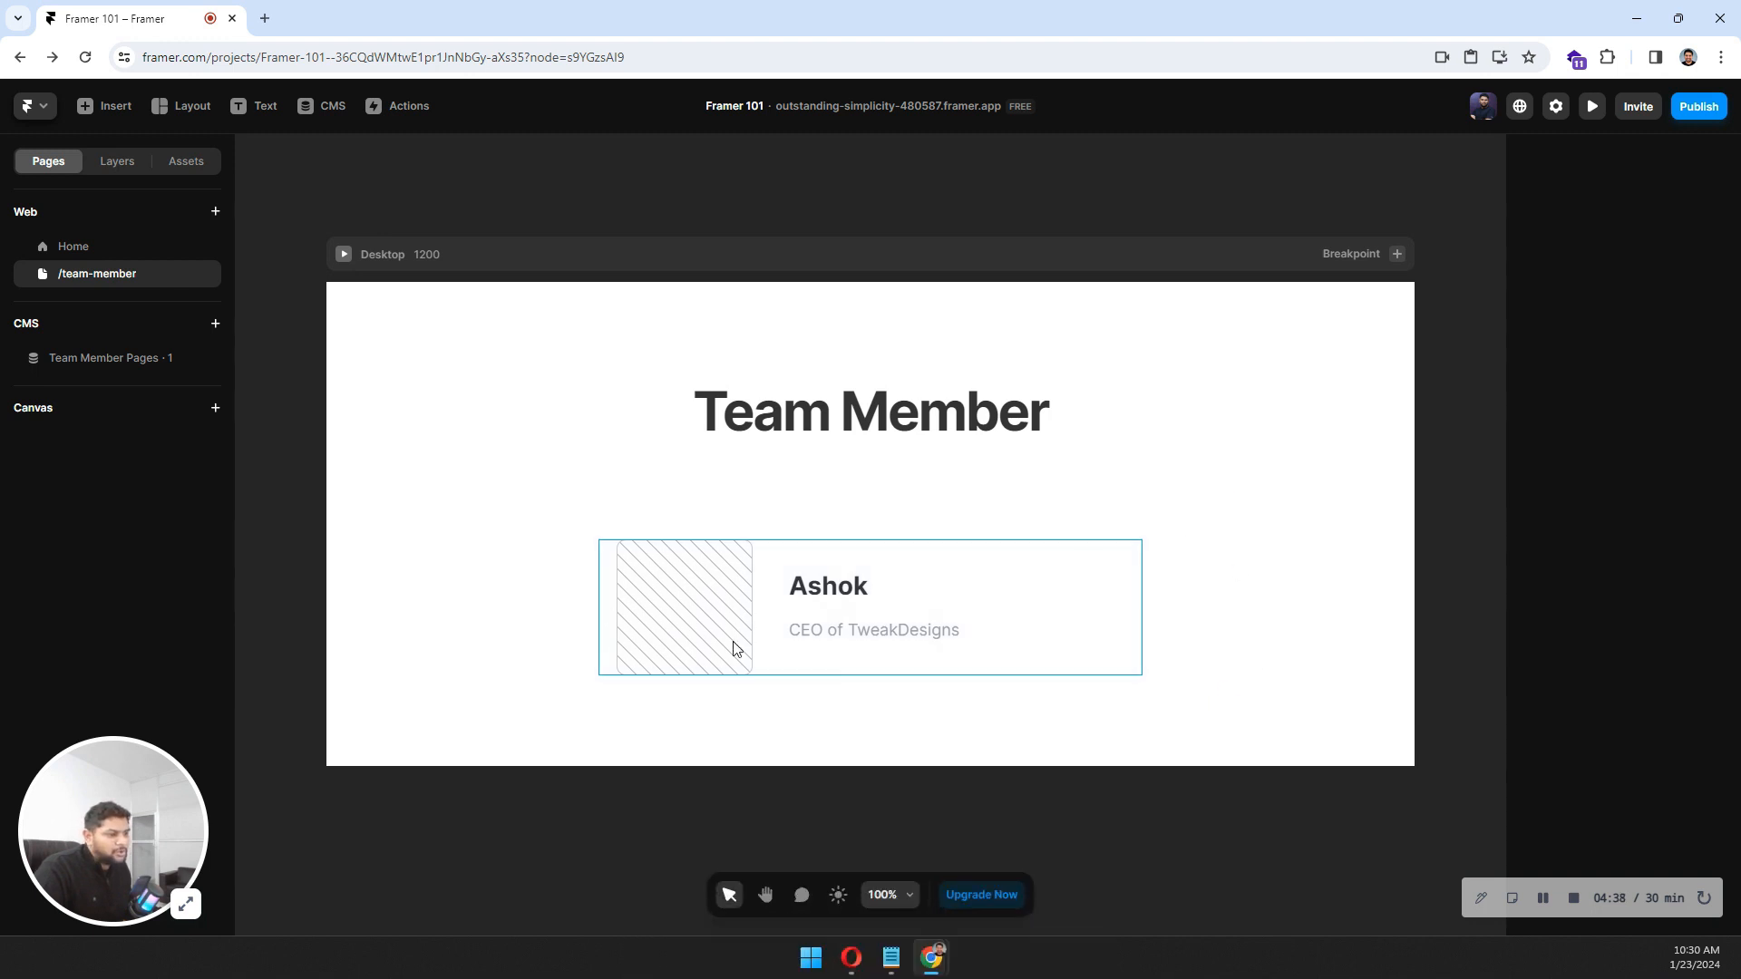
{"action": "left_click", "coordinate": [101, 358]}
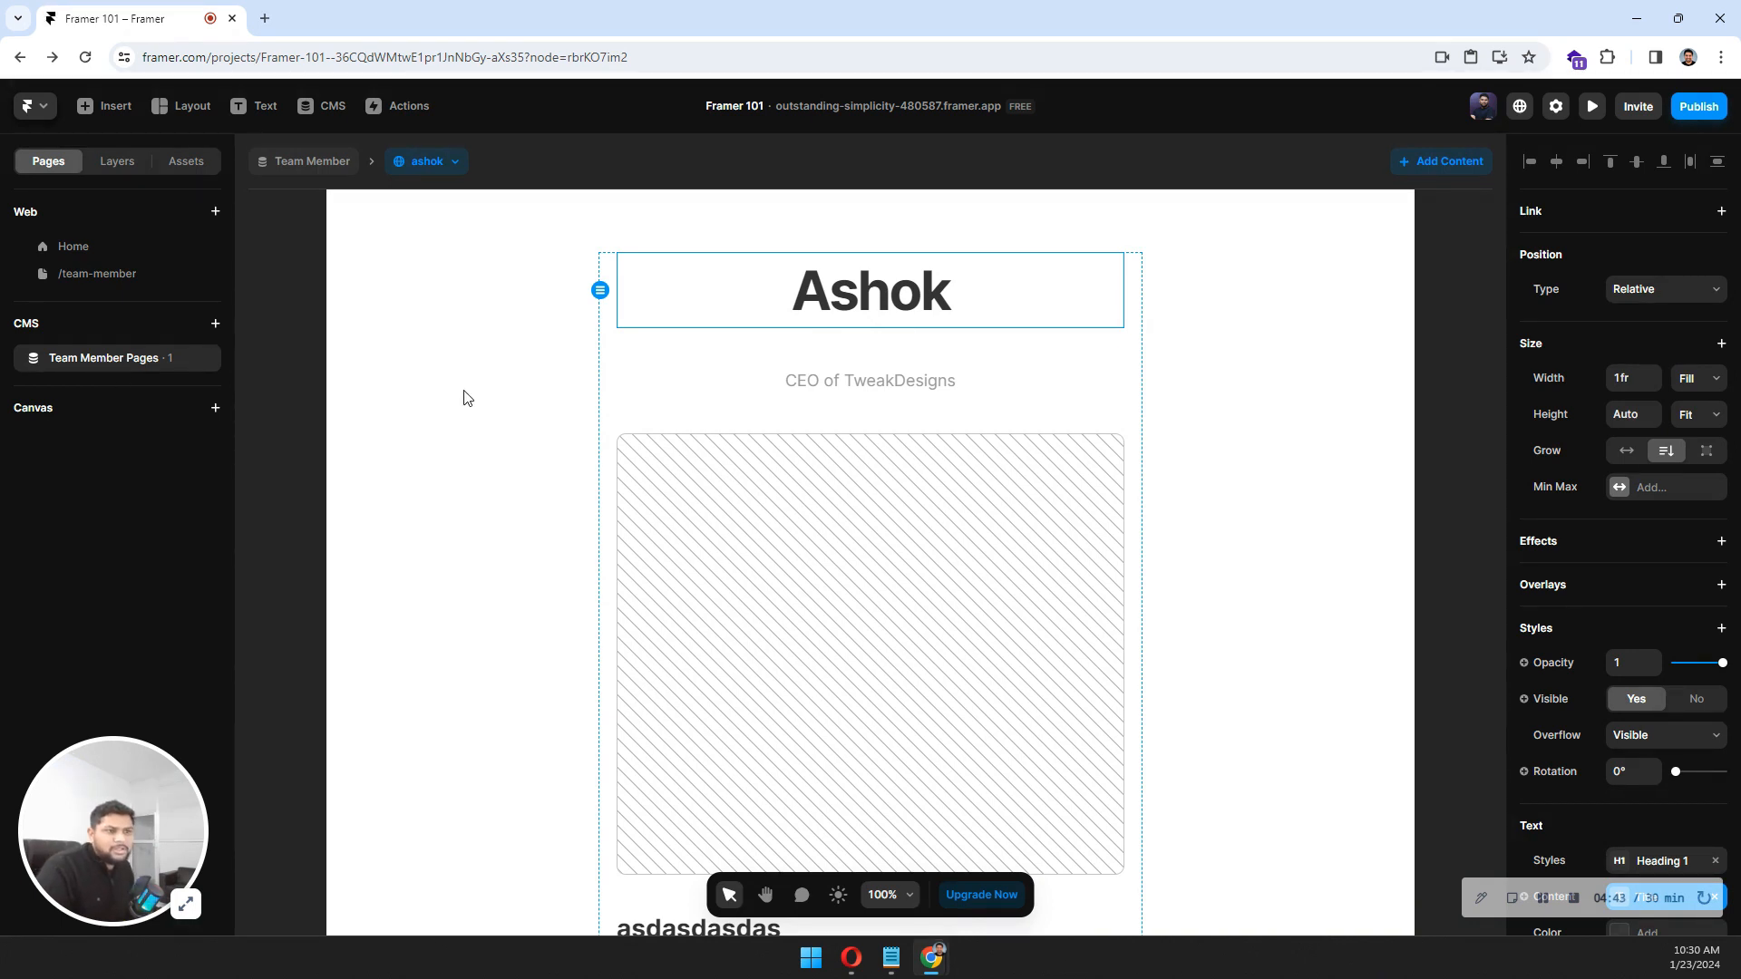
{"action": "scroll", "coordinate": [471, 406], "scroll_direction": "down", "scroll_amount": 3}
{"action": "scroll", "coordinate": [465, 399], "scroll_direction": "up", "scroll_amount": 5}
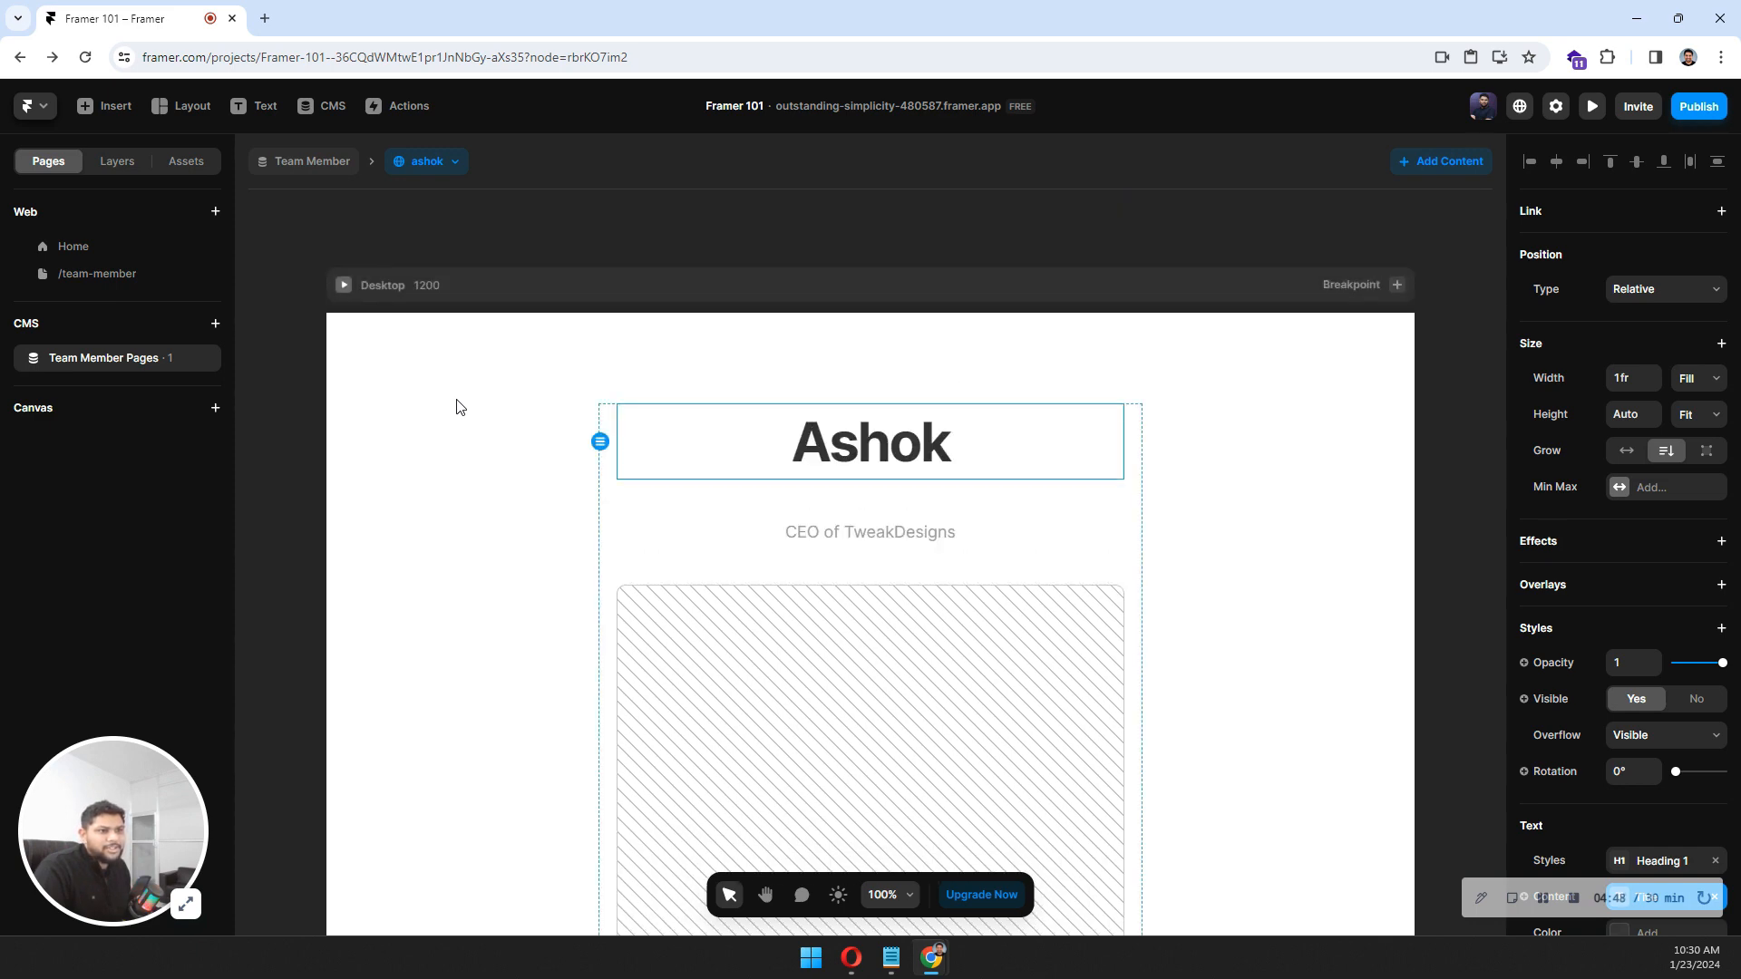
On the /team-member page, inspect the variable options for the member card's image fill and keep Image as the variable
{"action": "left_click", "coordinate": [95, 275]}
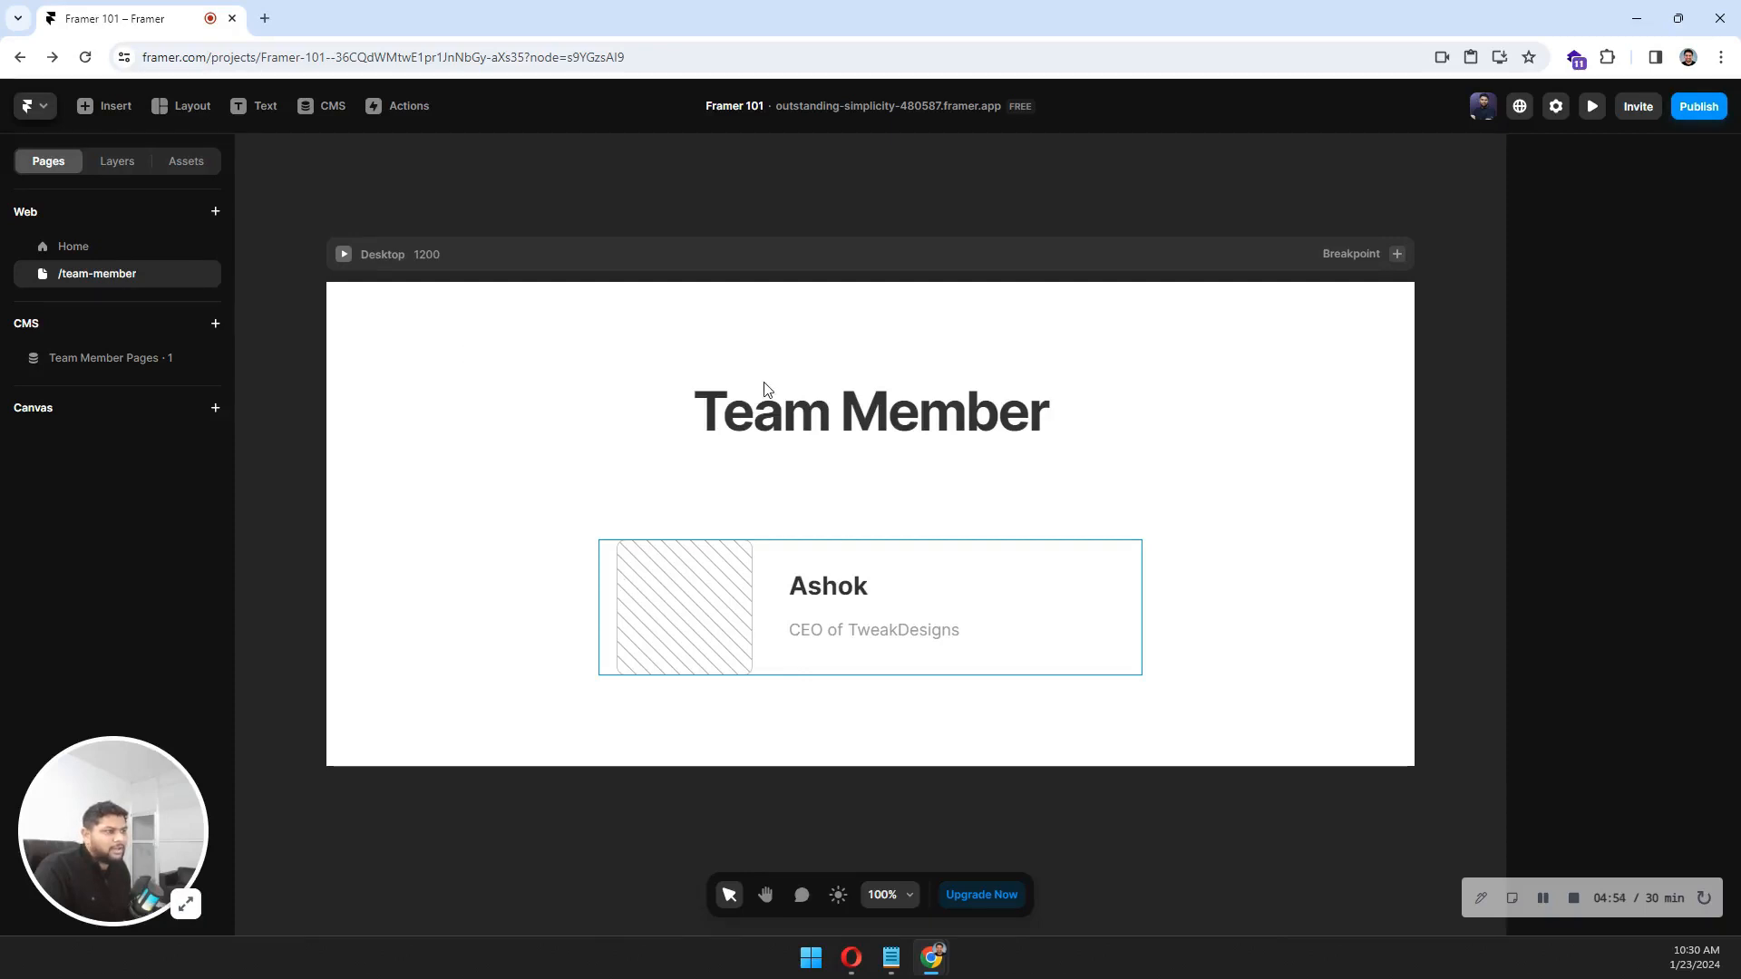
{"action": "left_click", "coordinate": [816, 406]}
{"action": "left_click", "coordinate": [739, 591]}
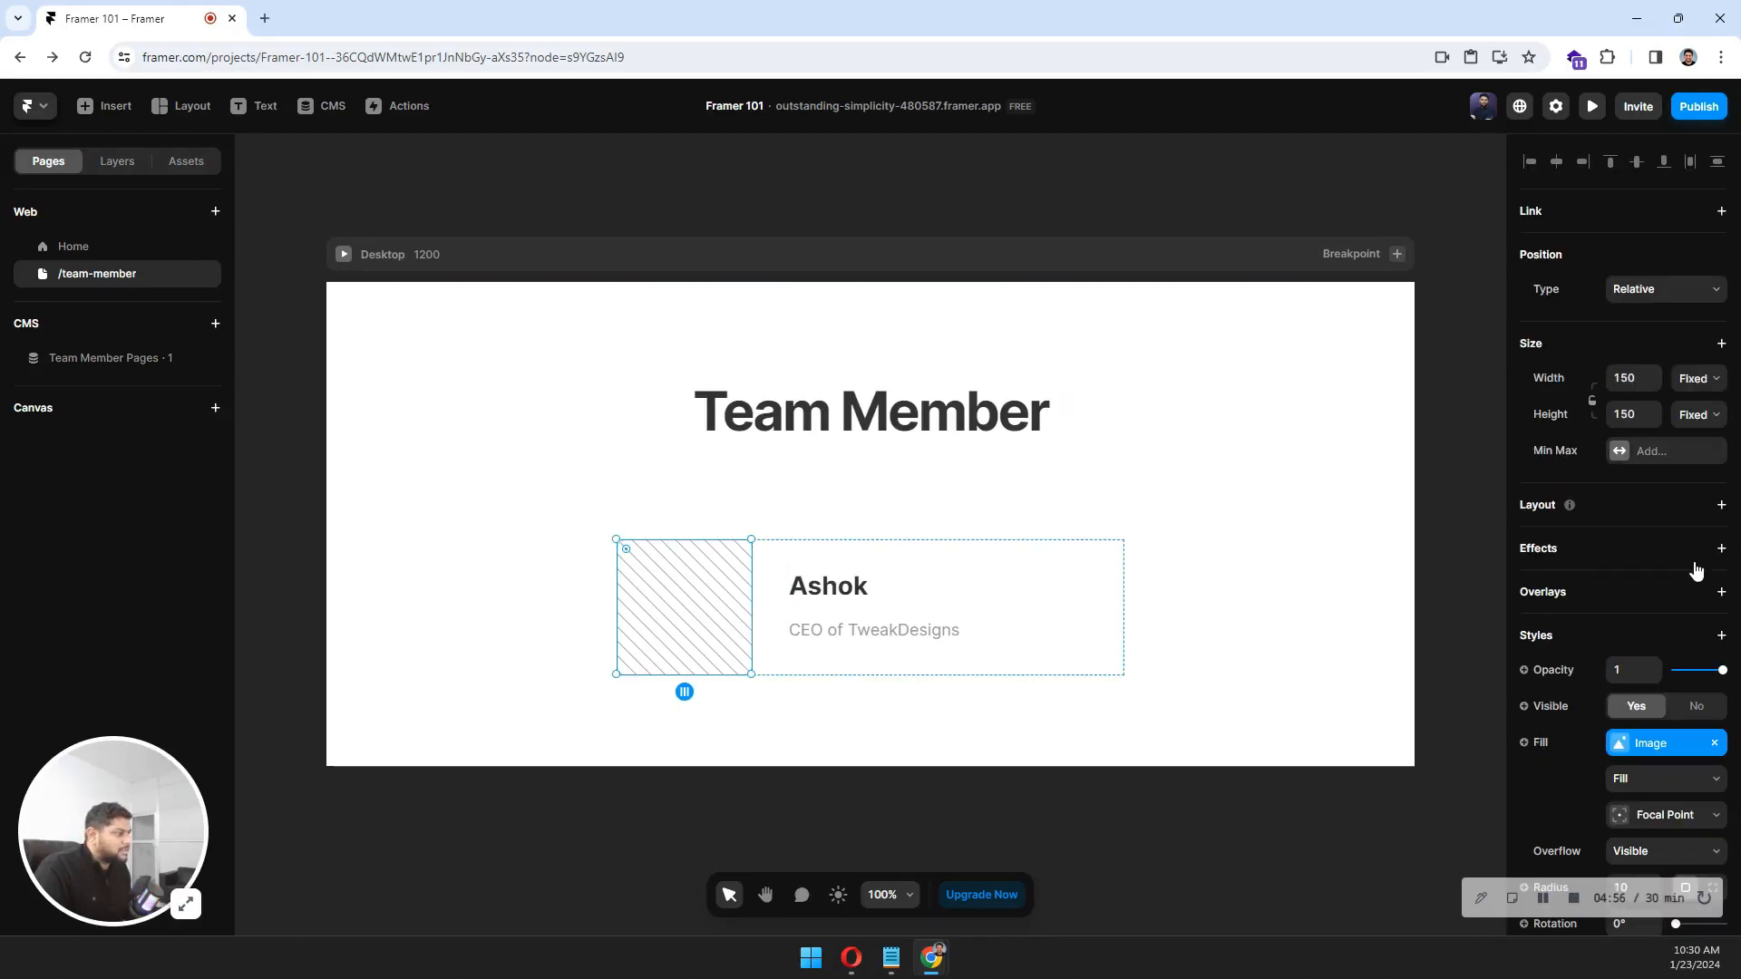
{"action": "scroll", "coordinate": [1594, 545], "scroll_direction": "down", "scroll_amount": 1}
{"action": "scroll", "coordinate": [1594, 545], "scroll_direction": "down", "scroll_amount": 2}
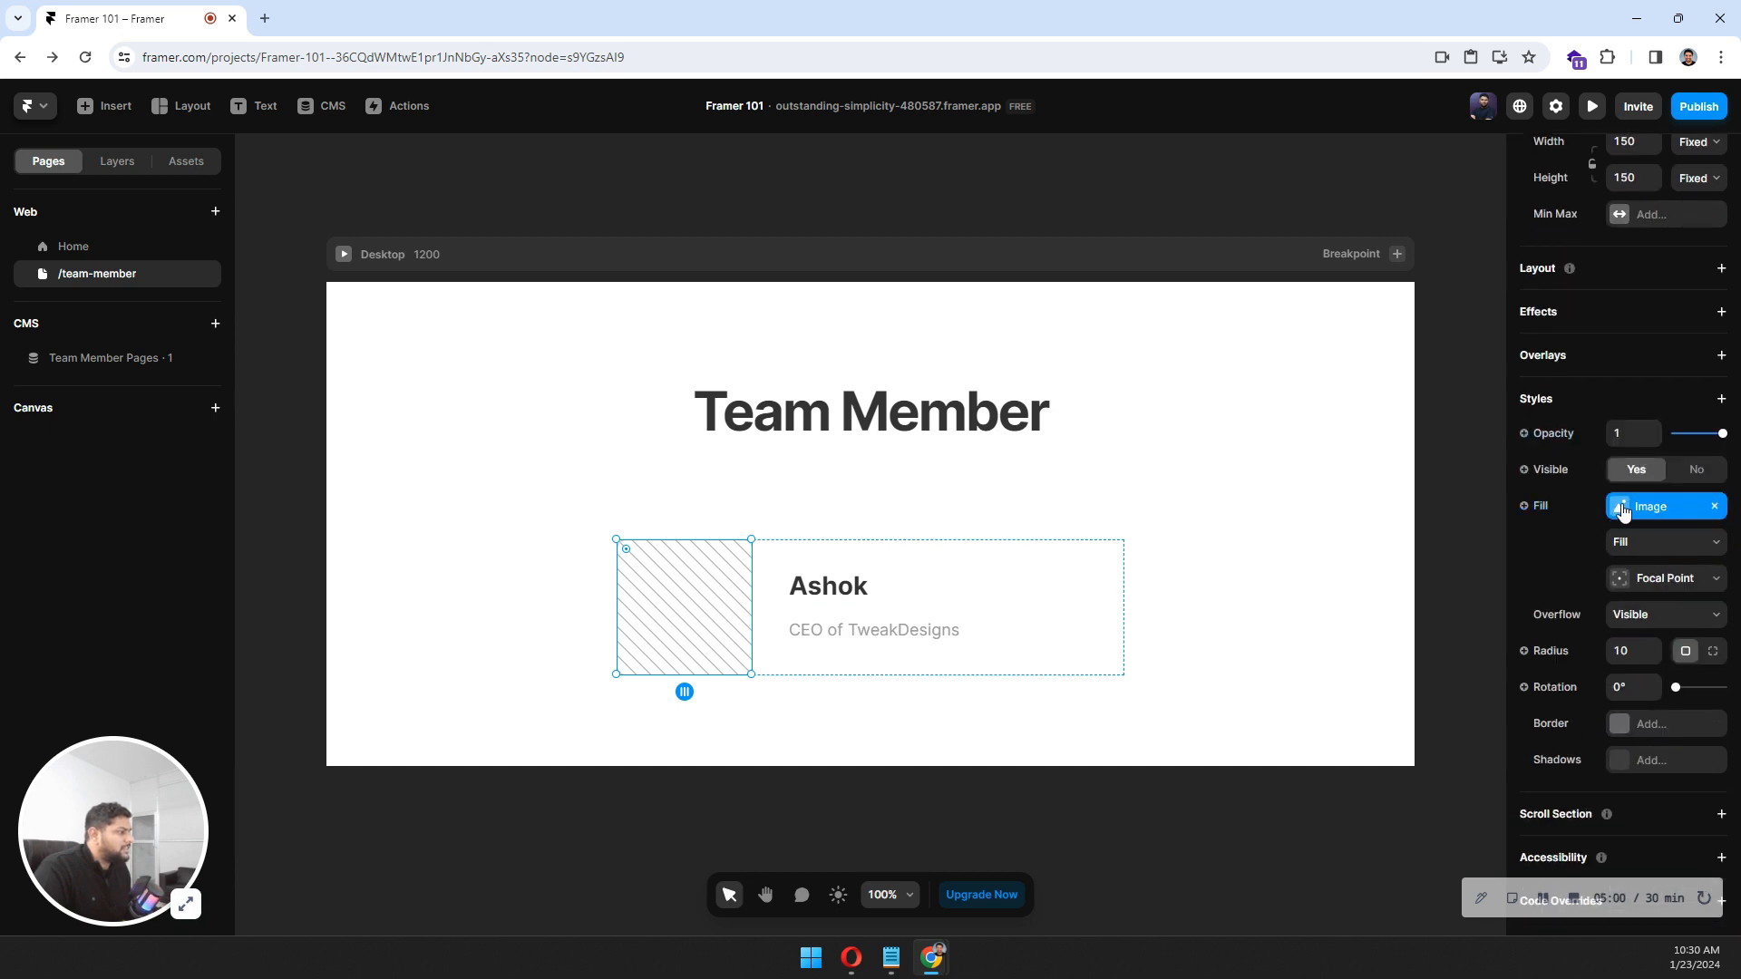
{"action": "left_click", "coordinate": [1523, 507]}
{"action": "mouse_move", "coordinate": [1554, 535]}
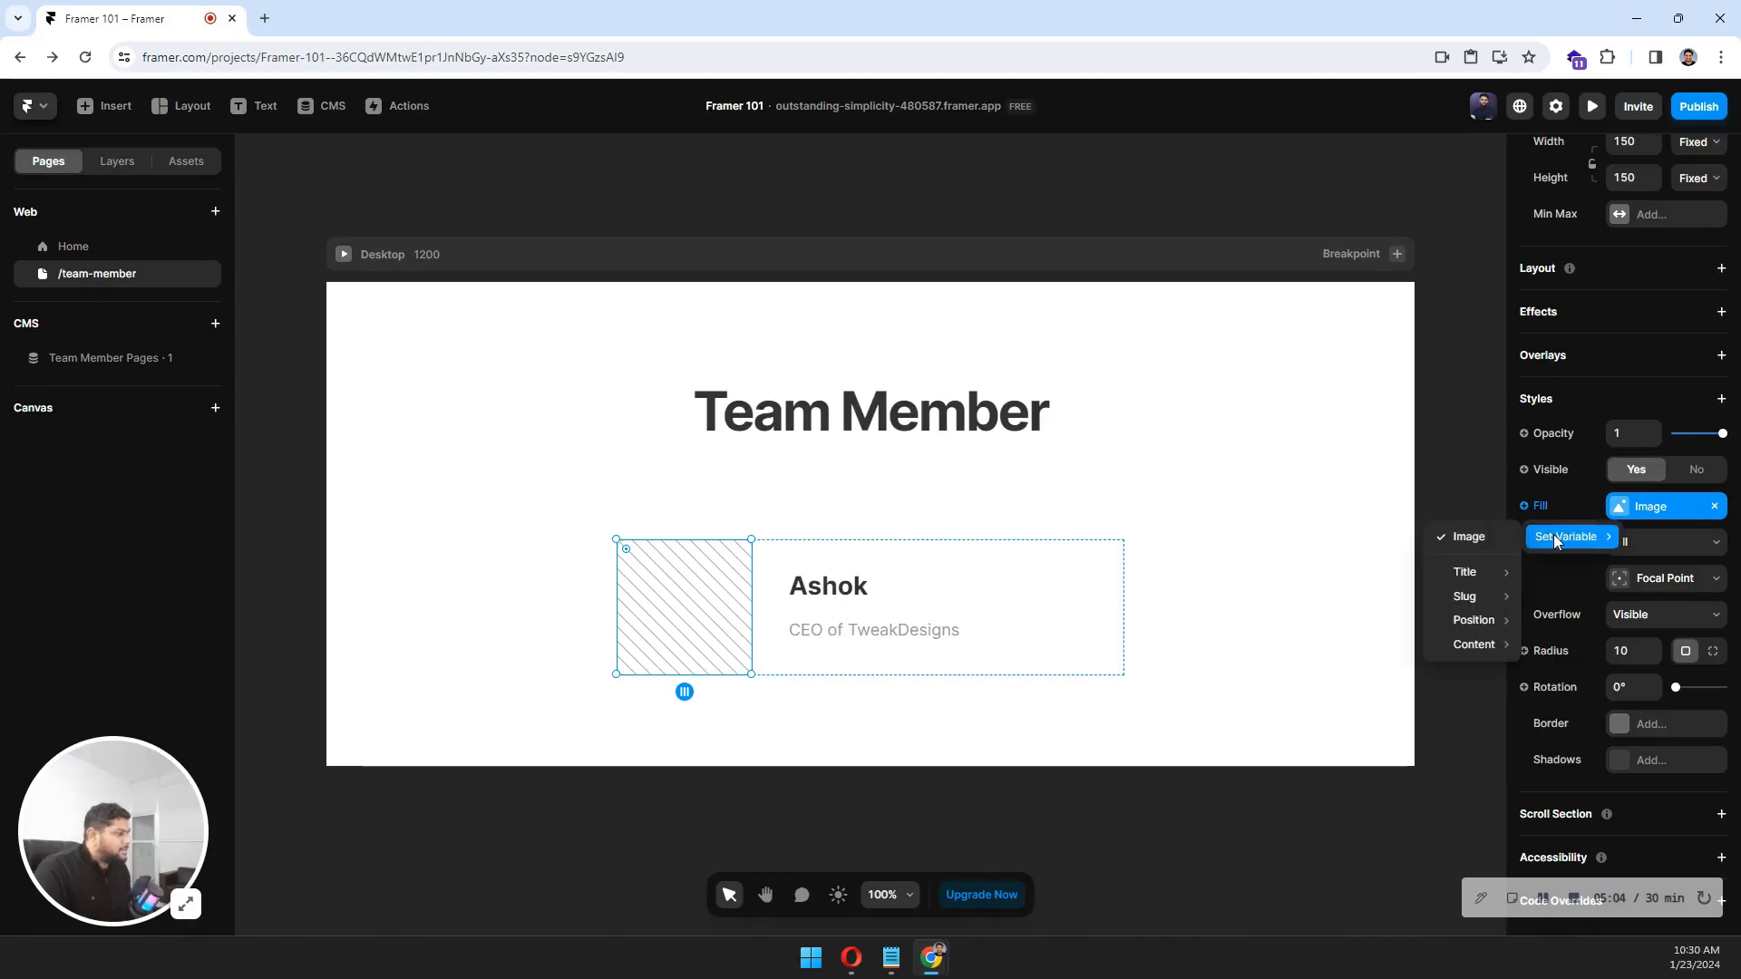
{"action": "mouse_move", "coordinate": [1465, 620]}
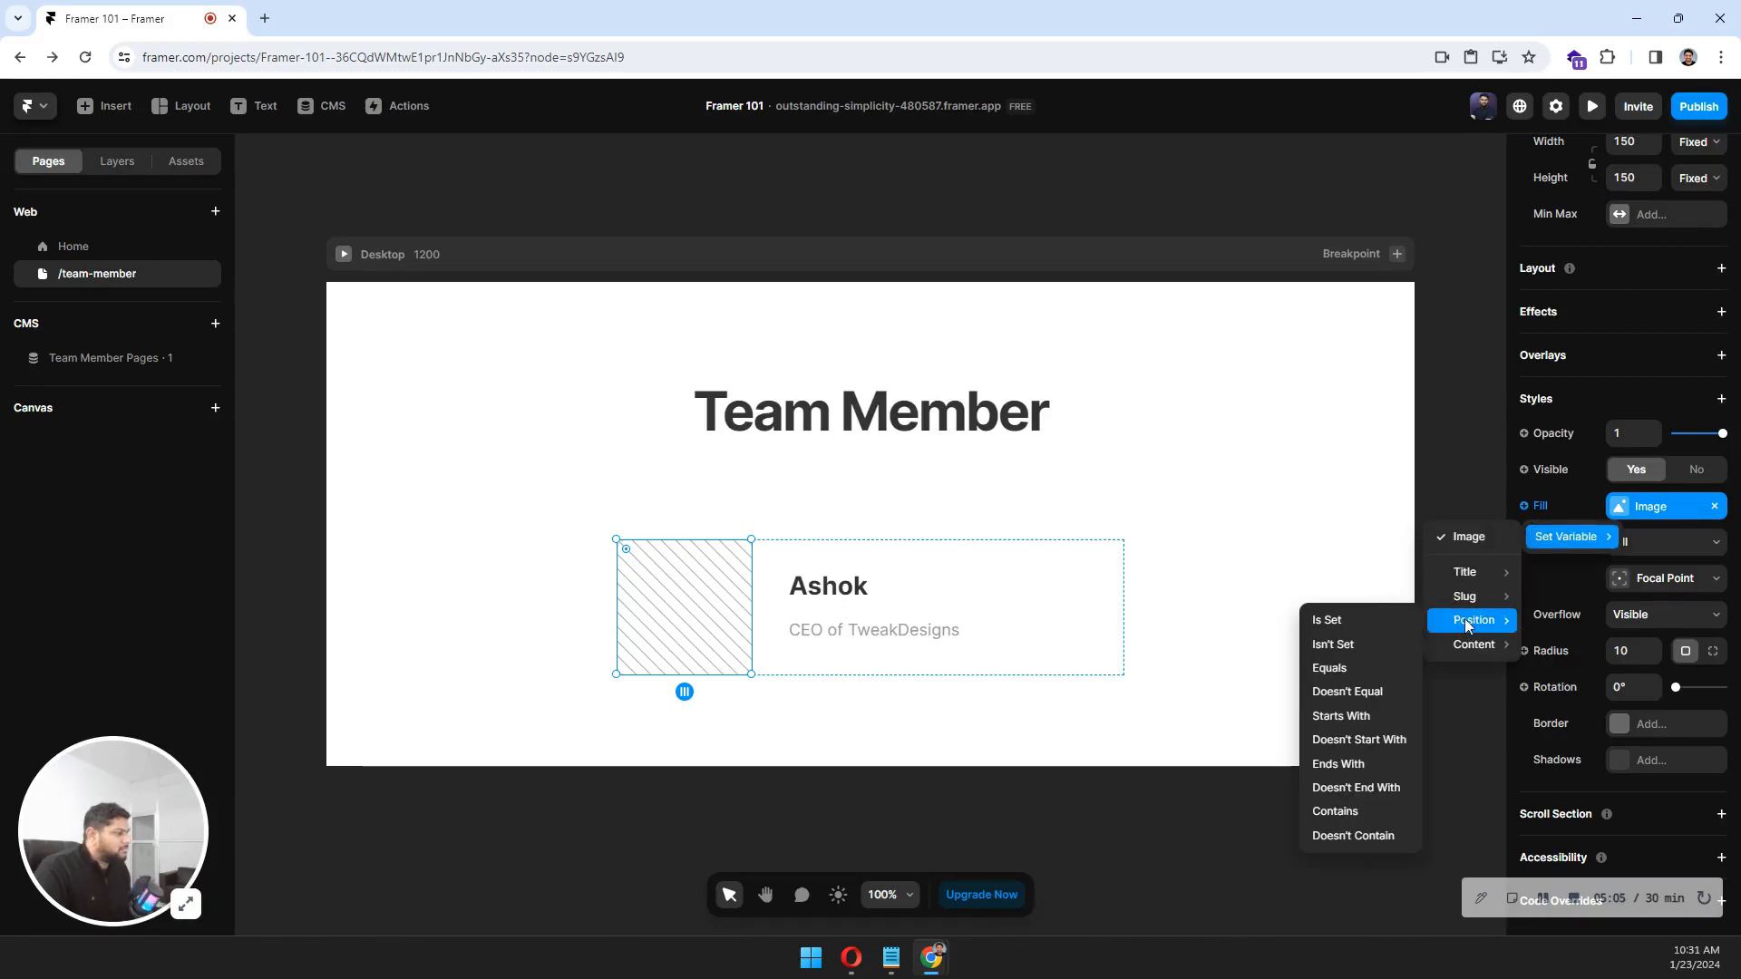
{"action": "left_click", "coordinate": [1482, 535]}
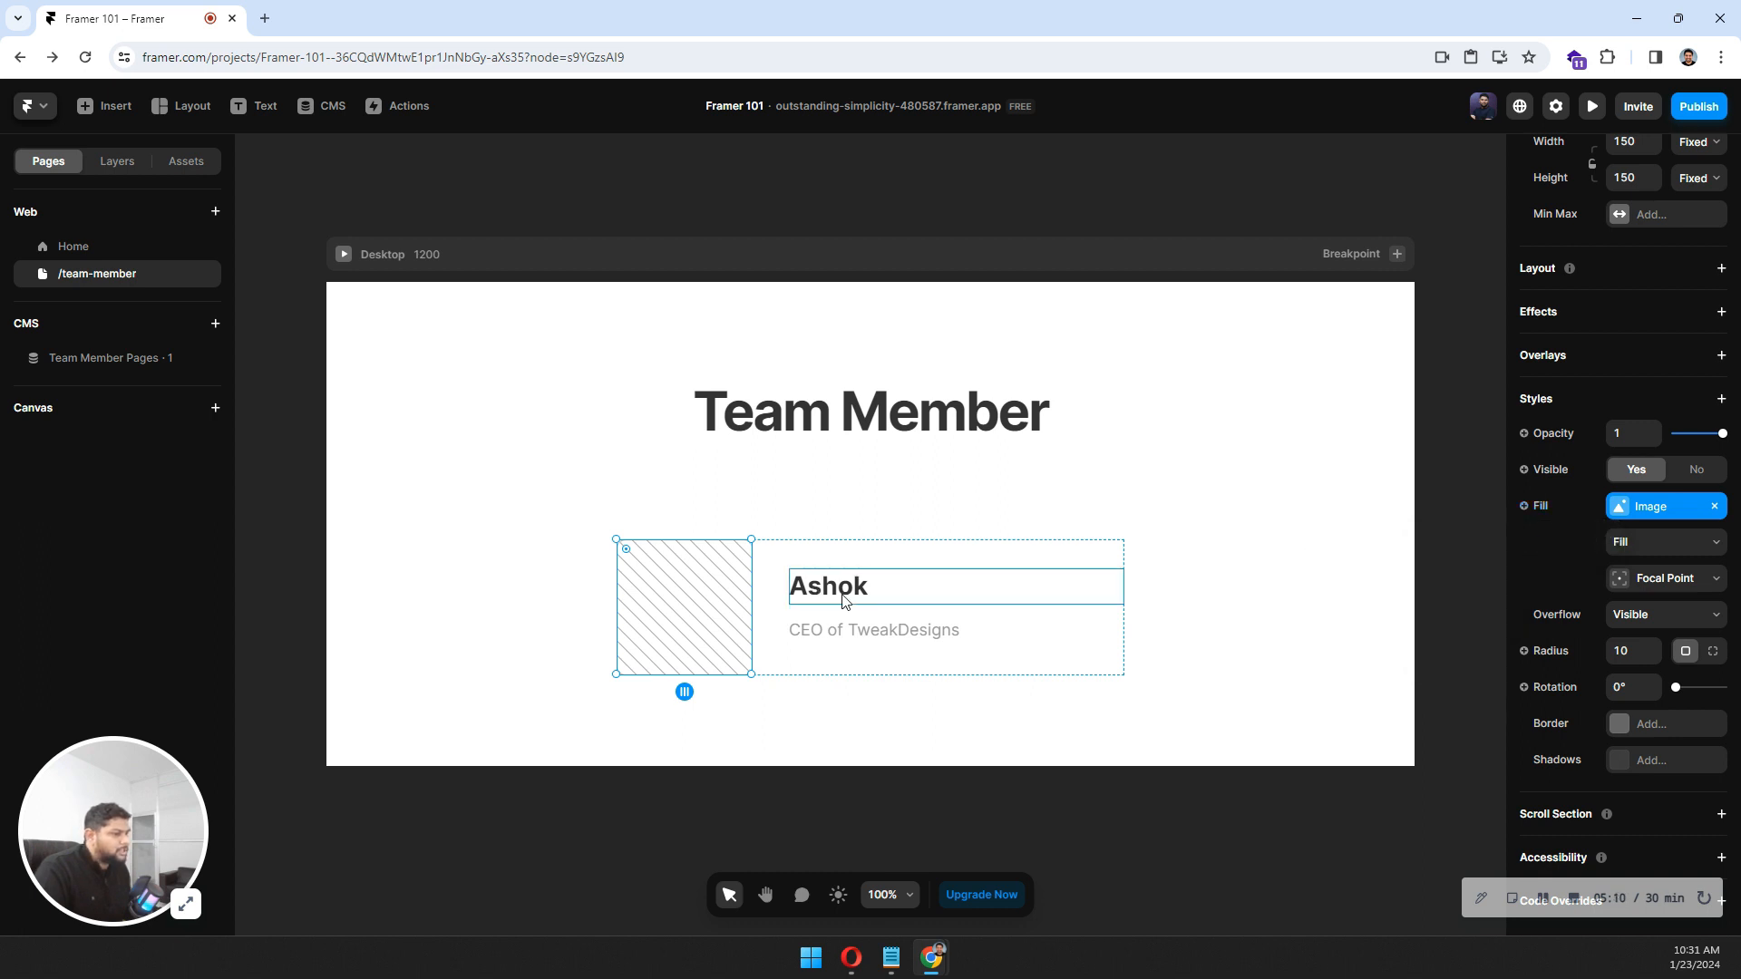
Check which CMS fields supply the content of the card's name heading and position text
{"action": "left_click", "coordinate": [844, 599]}
{"action": "scroll", "coordinate": [1575, 537], "scroll_direction": "down", "scroll_amount": 3}
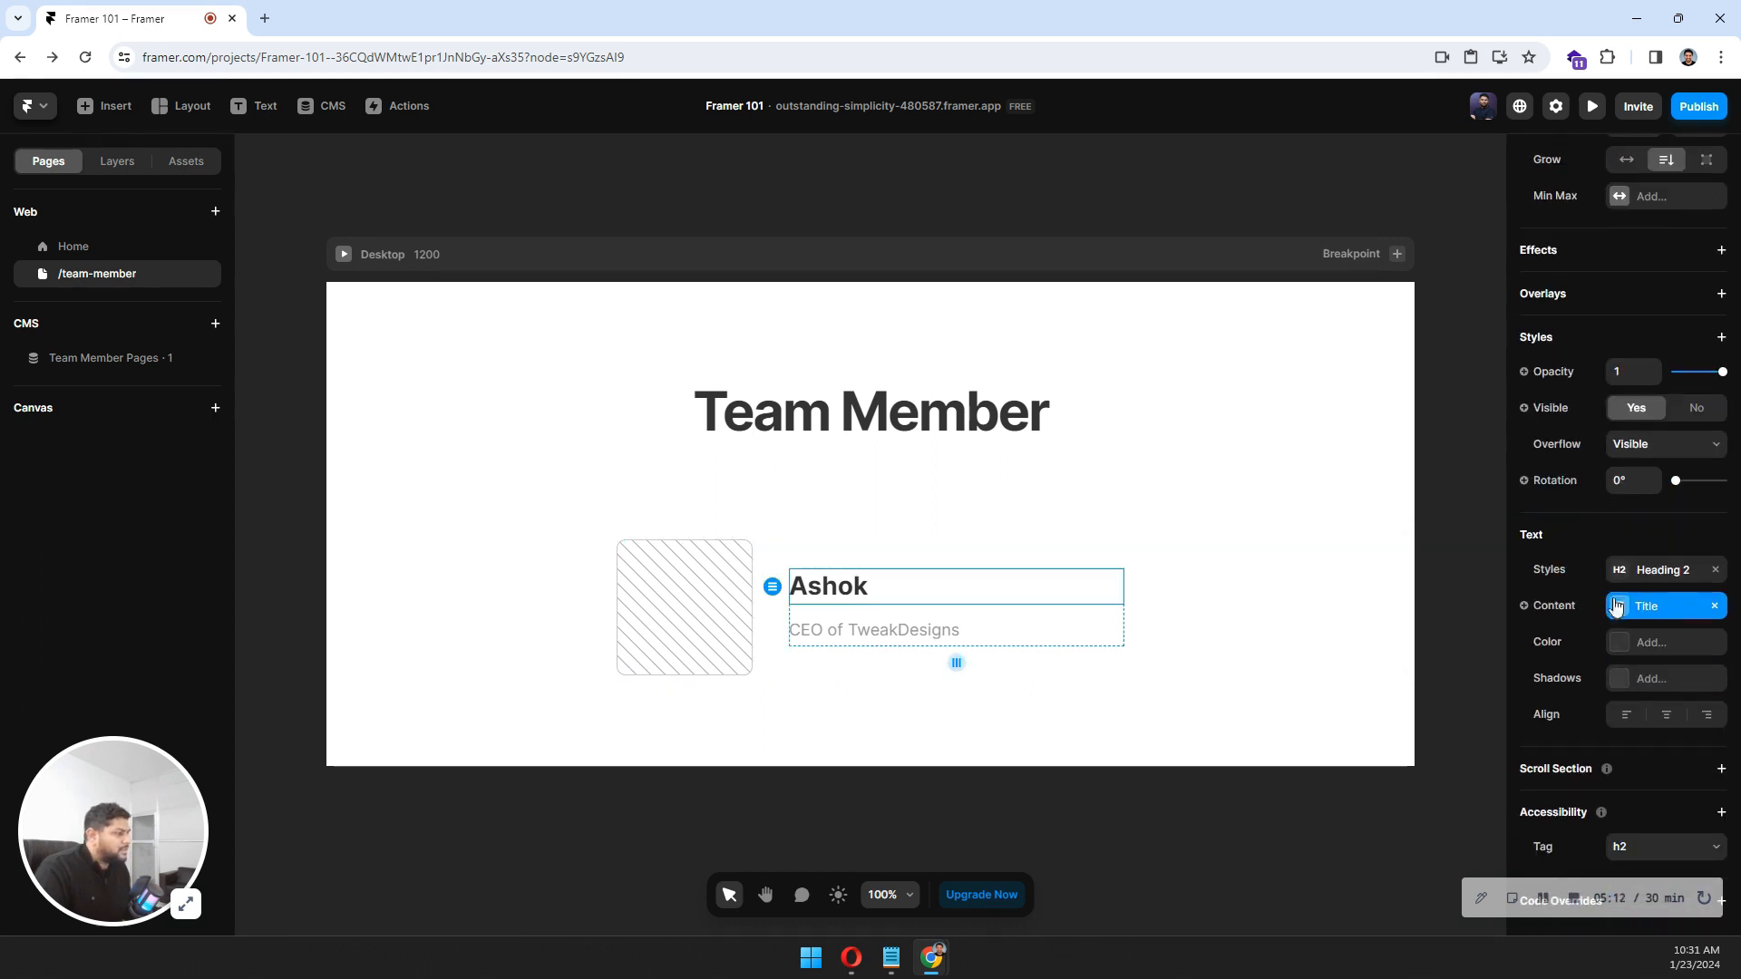
{"action": "left_click", "coordinate": [1524, 606]}
{"action": "mouse_move", "coordinate": [1547, 644]}
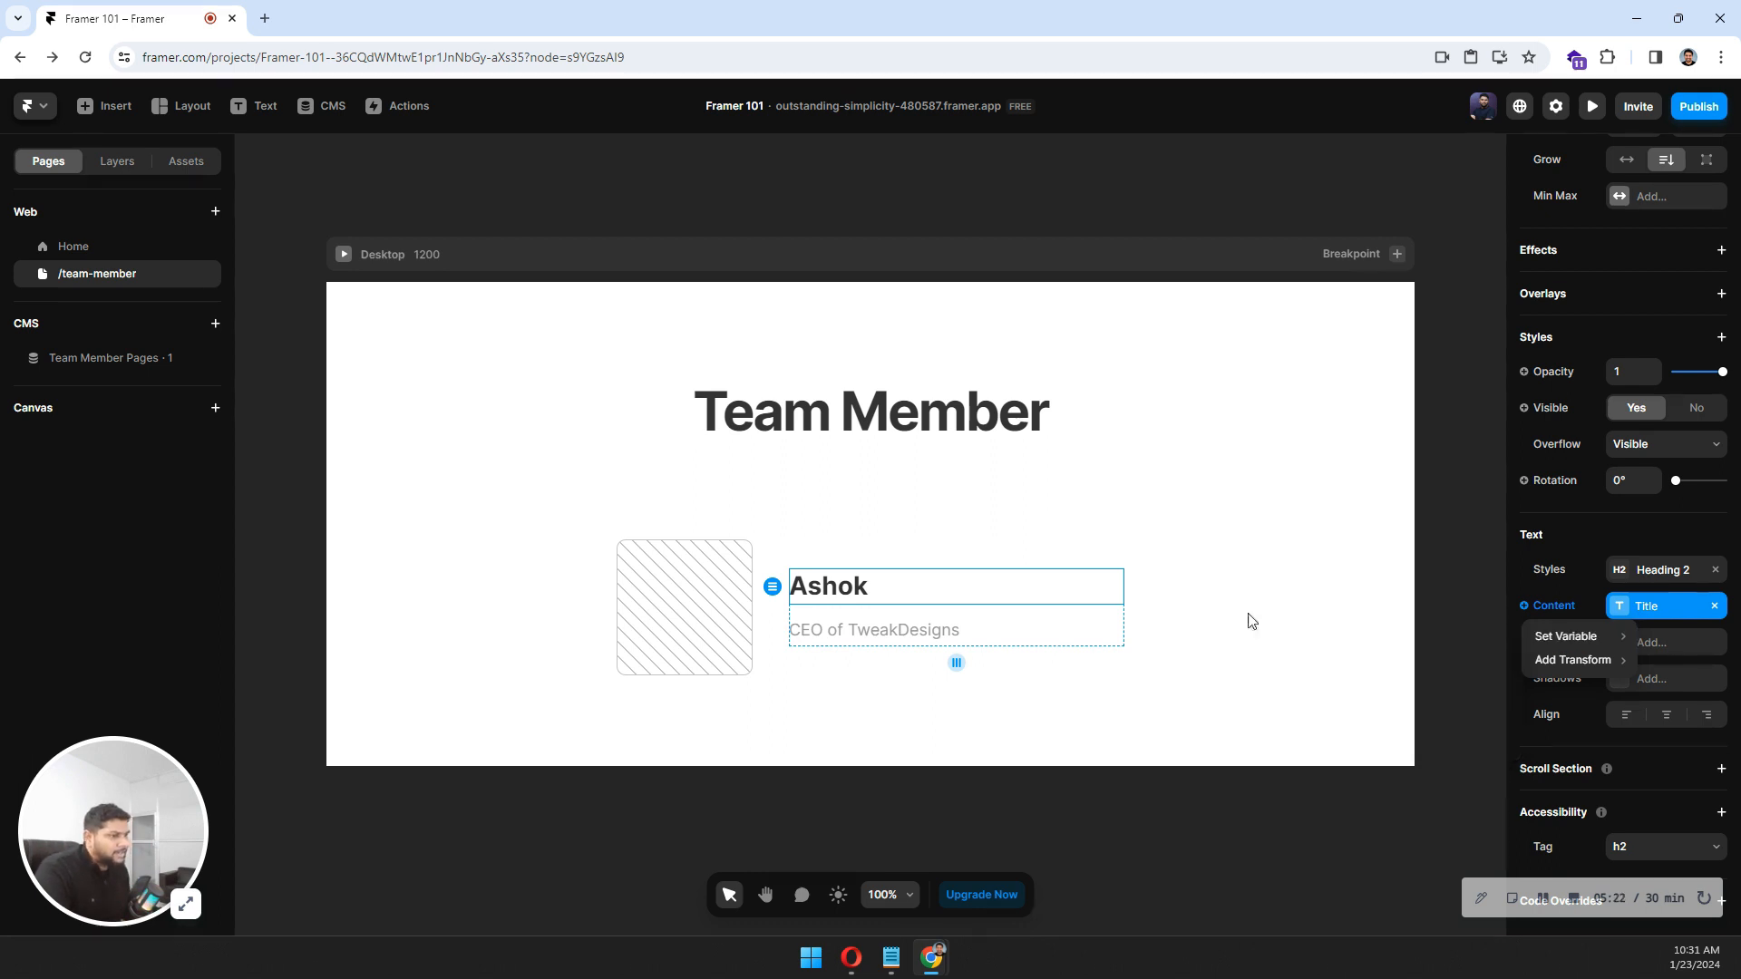
{"action": "left_click", "coordinate": [884, 633]}
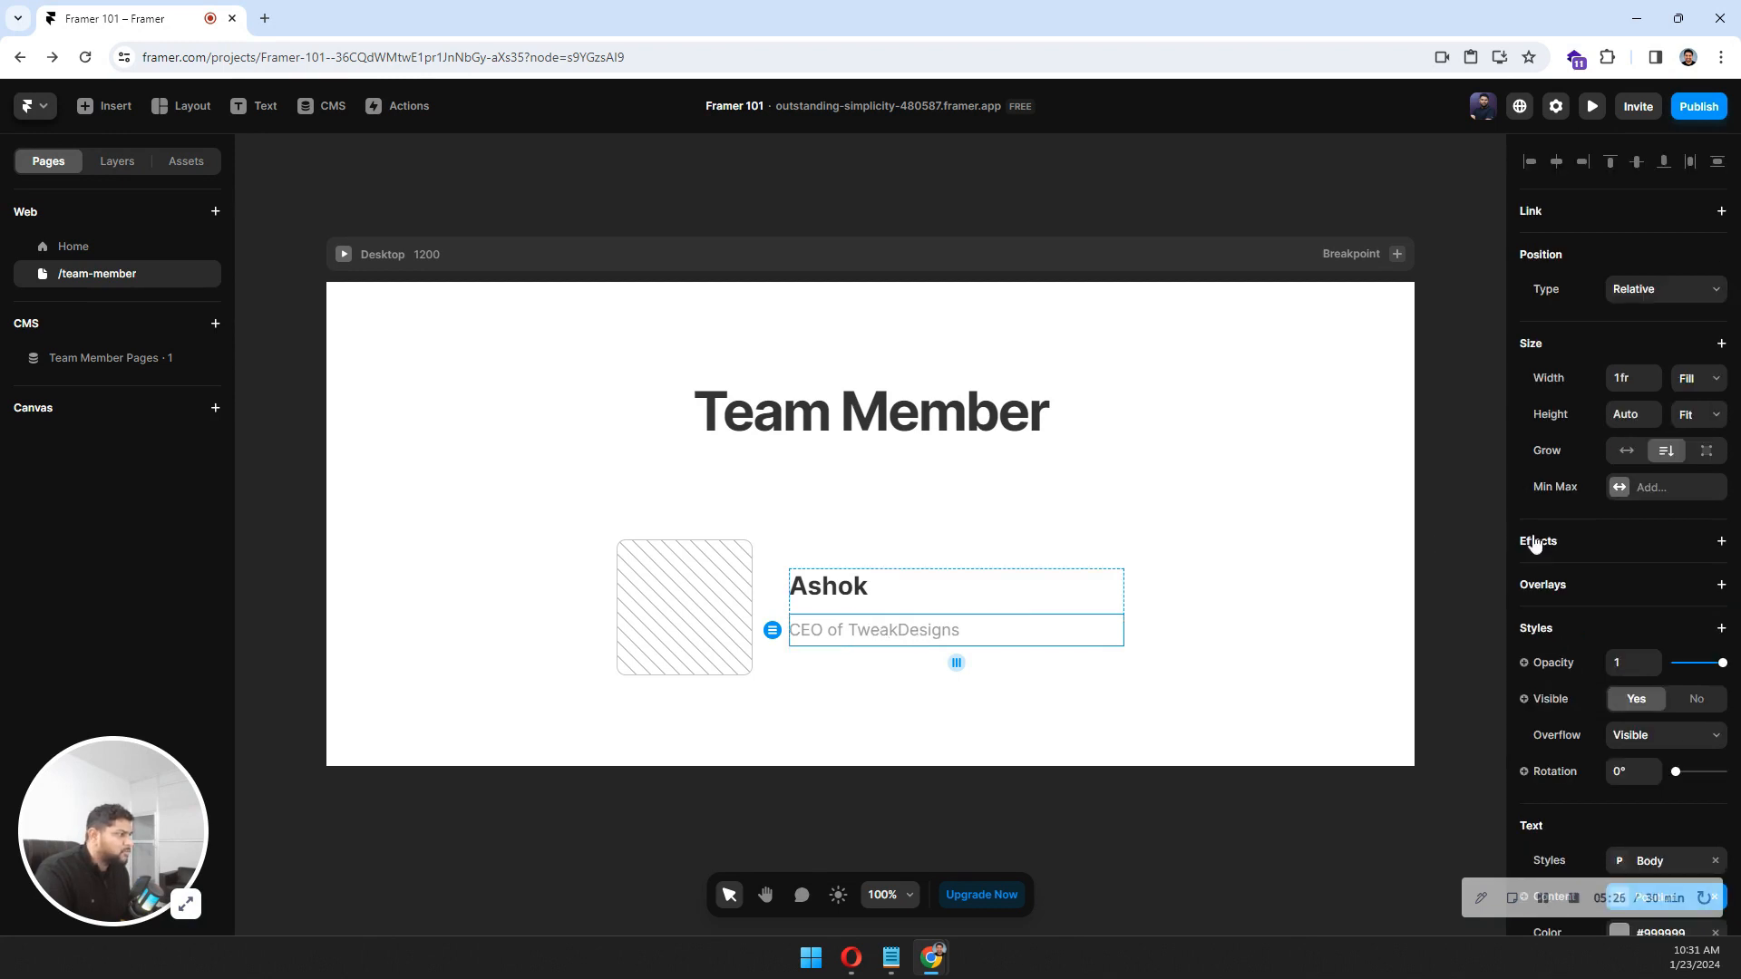
{"action": "scroll", "coordinate": [1580, 541], "scroll_direction": "down", "scroll_amount": 3}
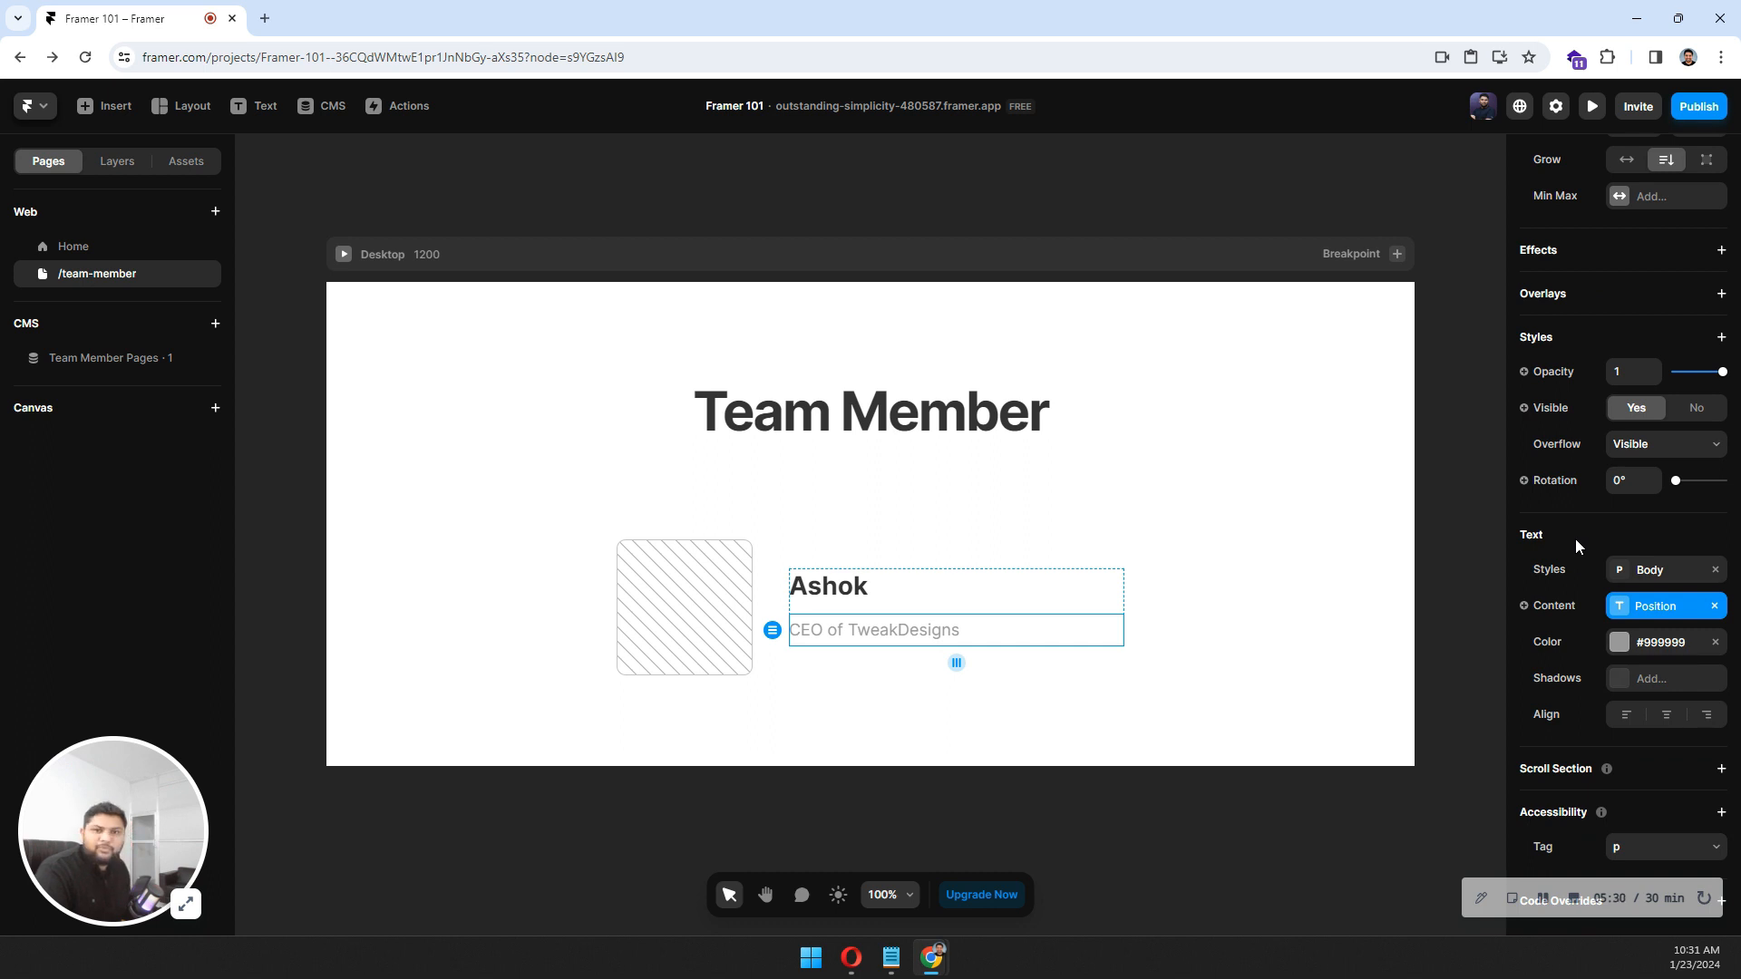
Deselect the position text and open the Home page
{"action": "left_click", "coordinate": [1092, 489]}
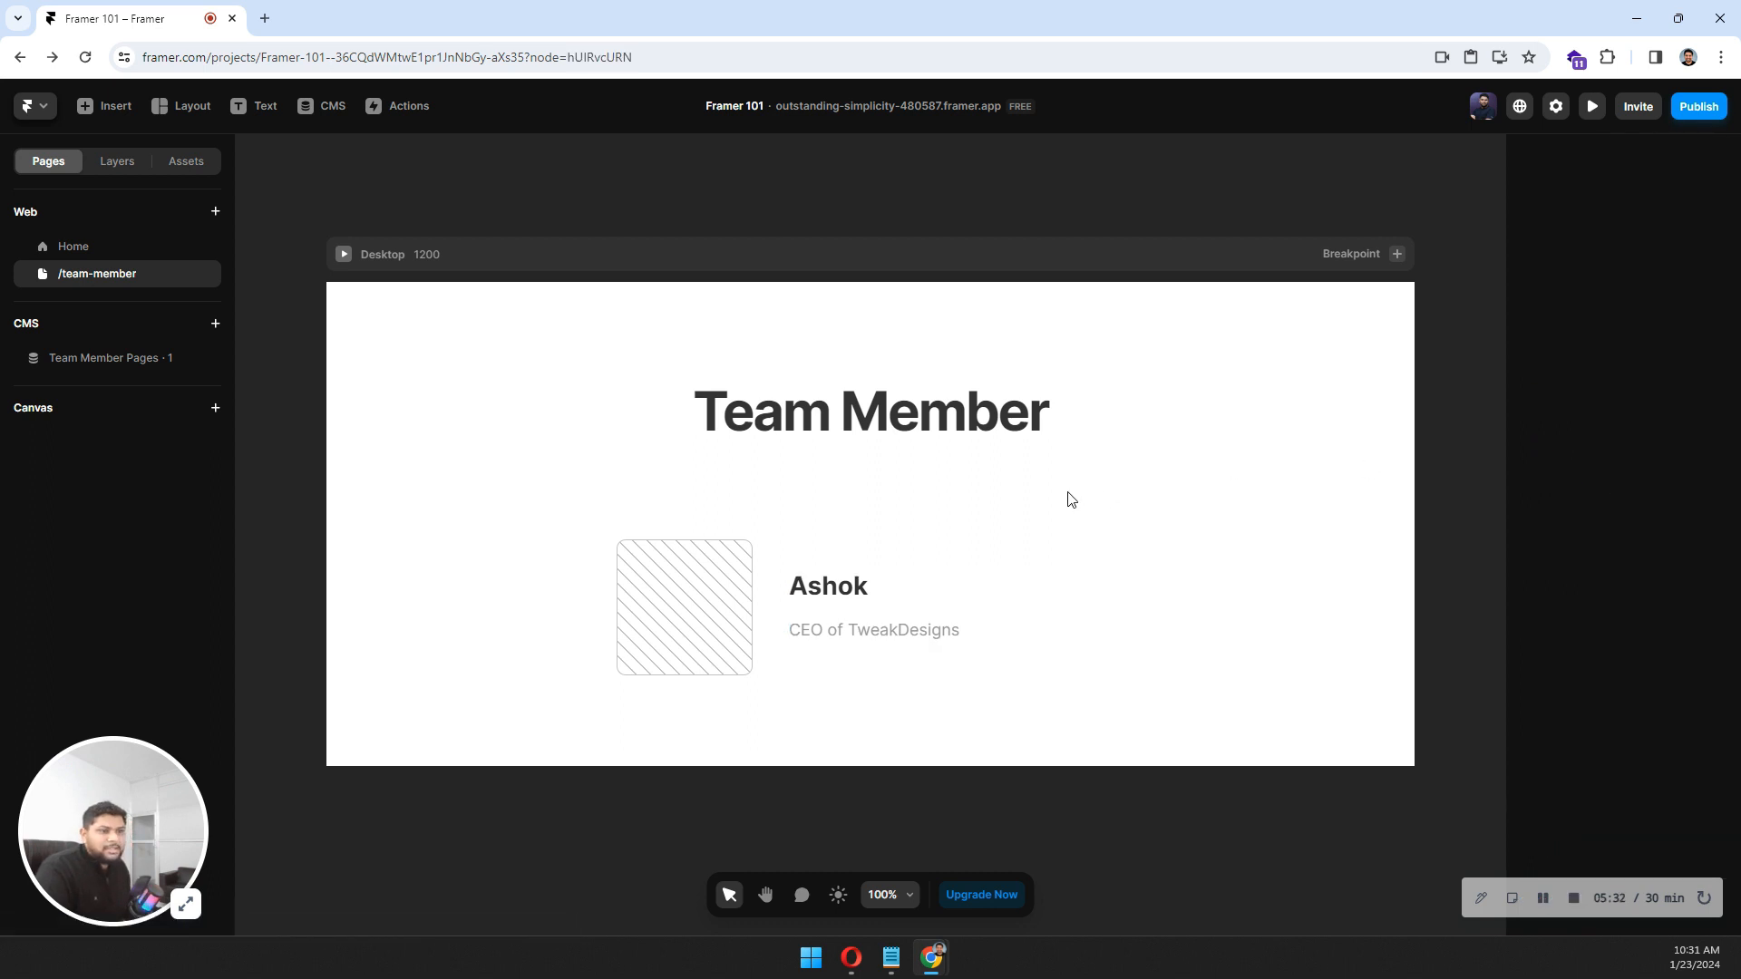
{"action": "left_click", "coordinate": [87, 247]}
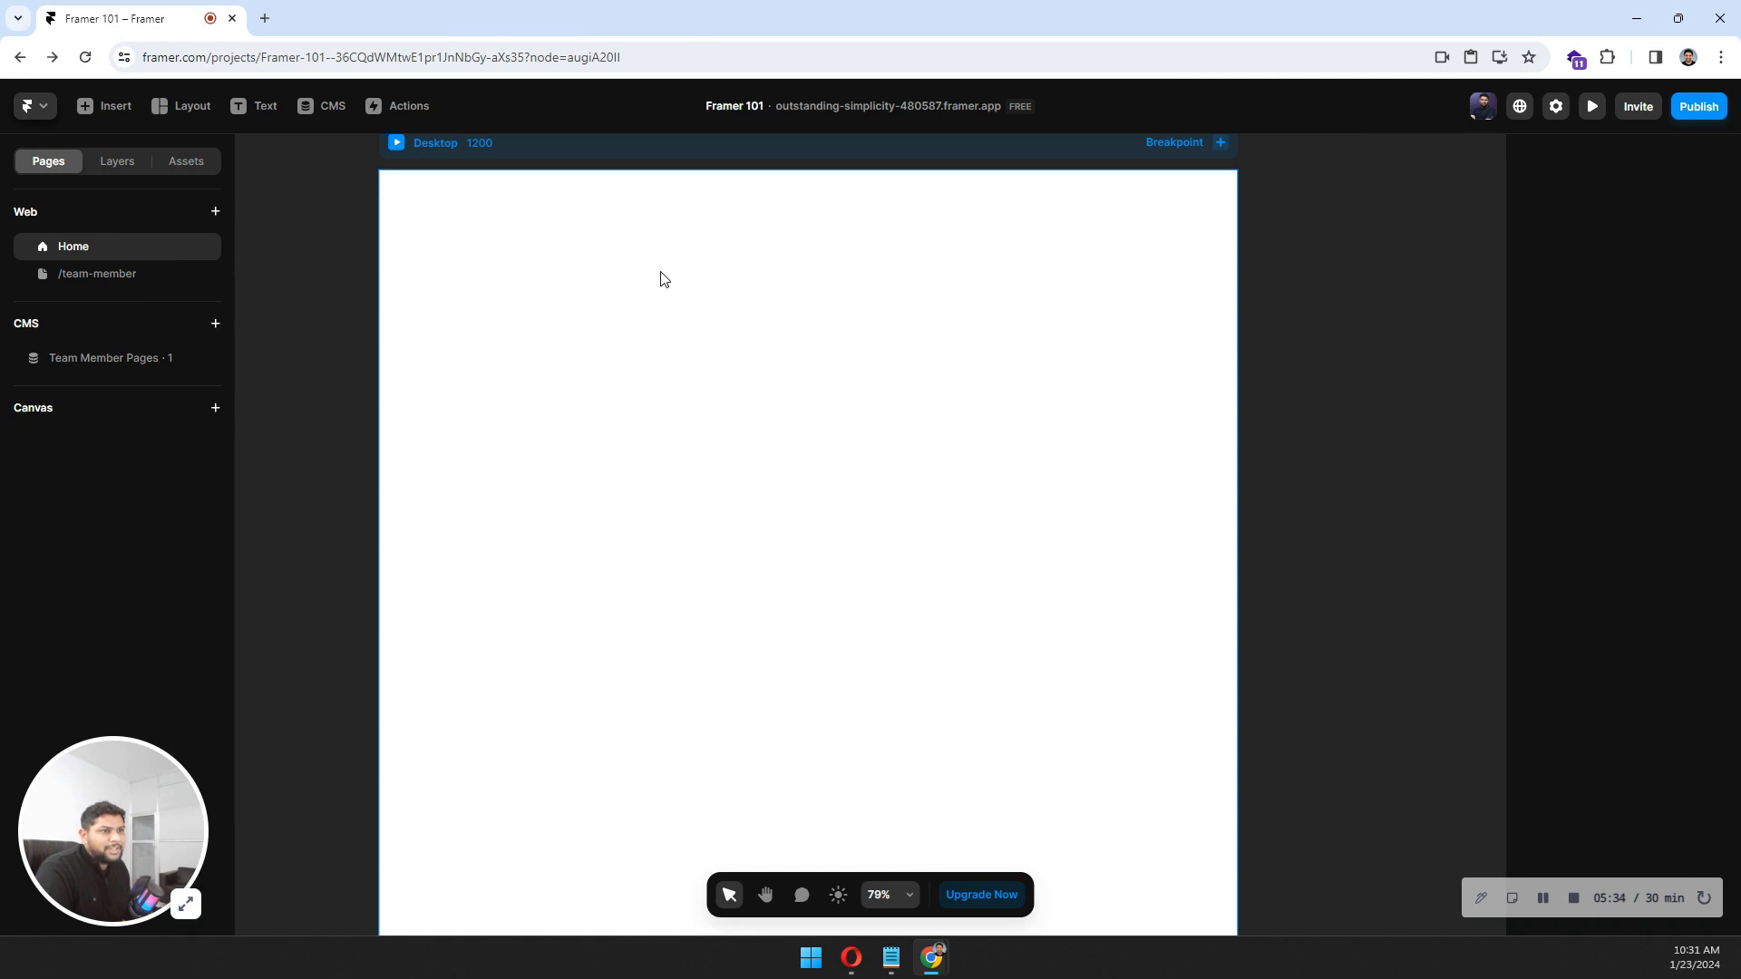